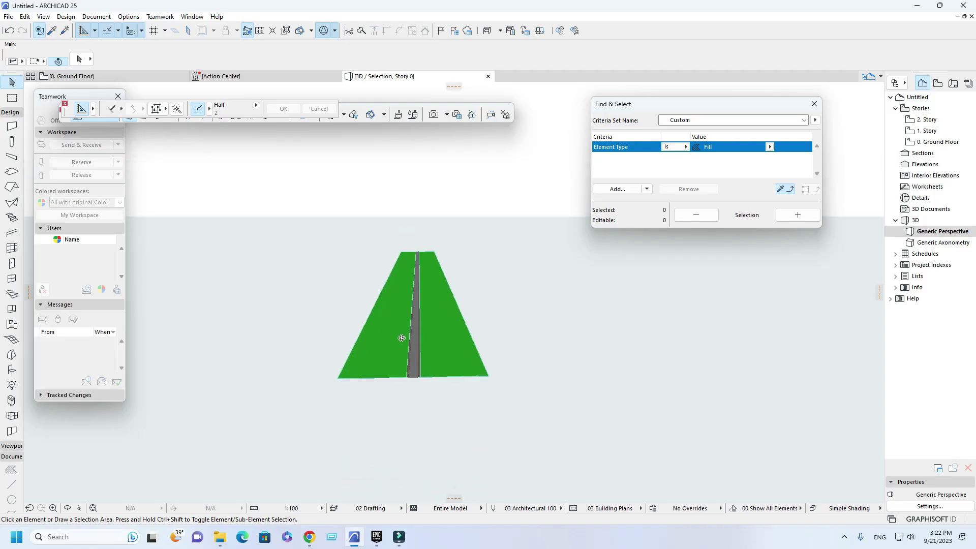
# Save the 3D view of the road model as a Datasmith file named road in the try folder.
pyautogui.scroll(10, 401, 338)
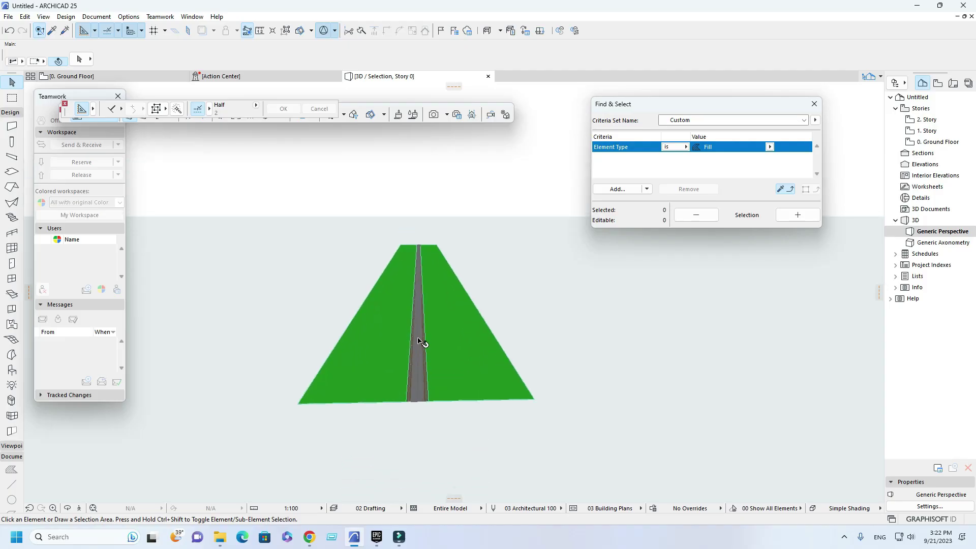
pyautogui.scroll(6, 404, 338)
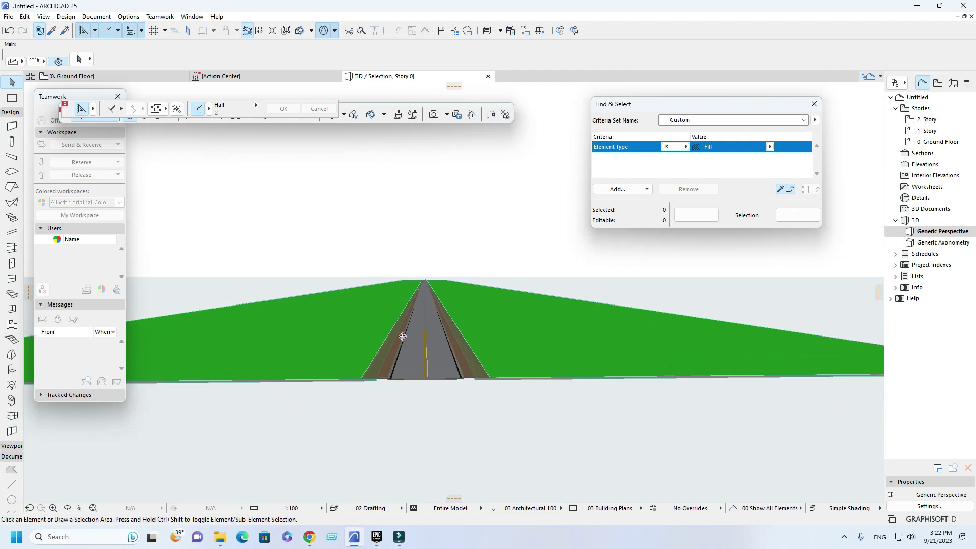
pyautogui.keyDown('shift'); pyautogui.moveTo(404, 339); pyautogui.dragTo(409, 338, button='middle'); pyautogui.keyUp('shift')
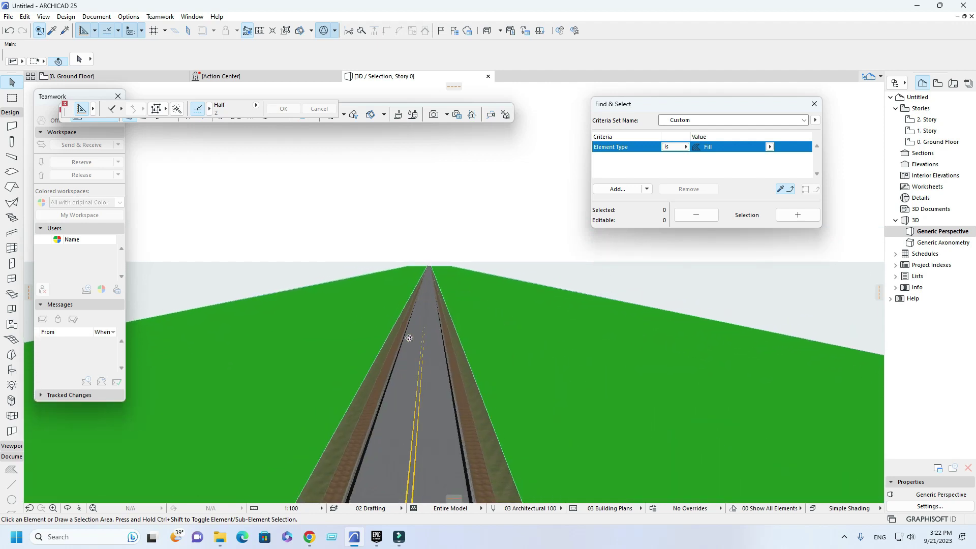
pyautogui.hotkey('ctrl', 'shift', 's')
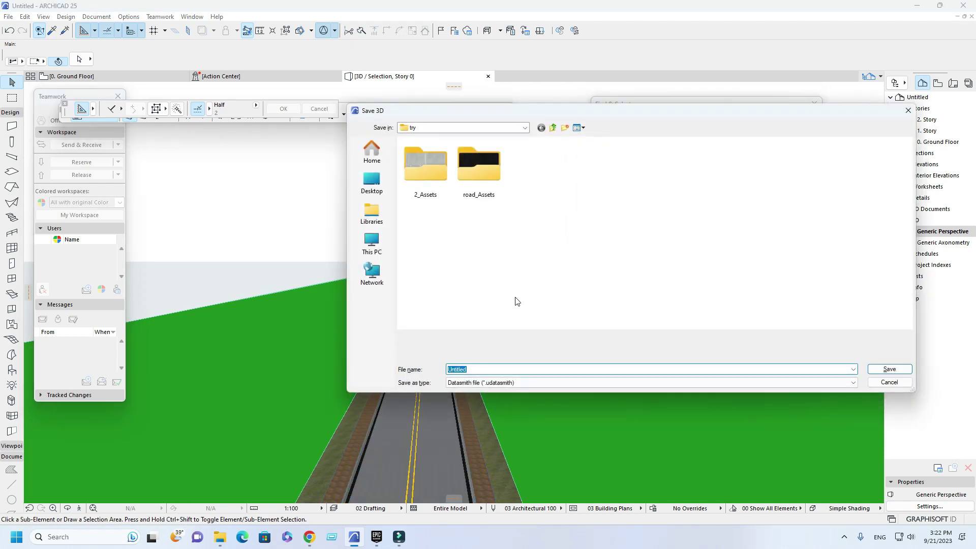
pyautogui.write('road')
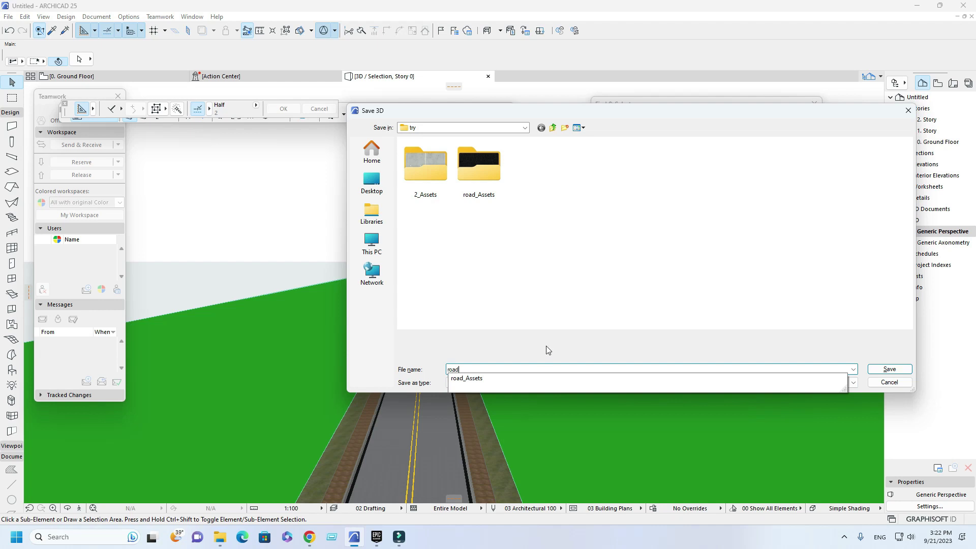
pyautogui.click(540, 323)
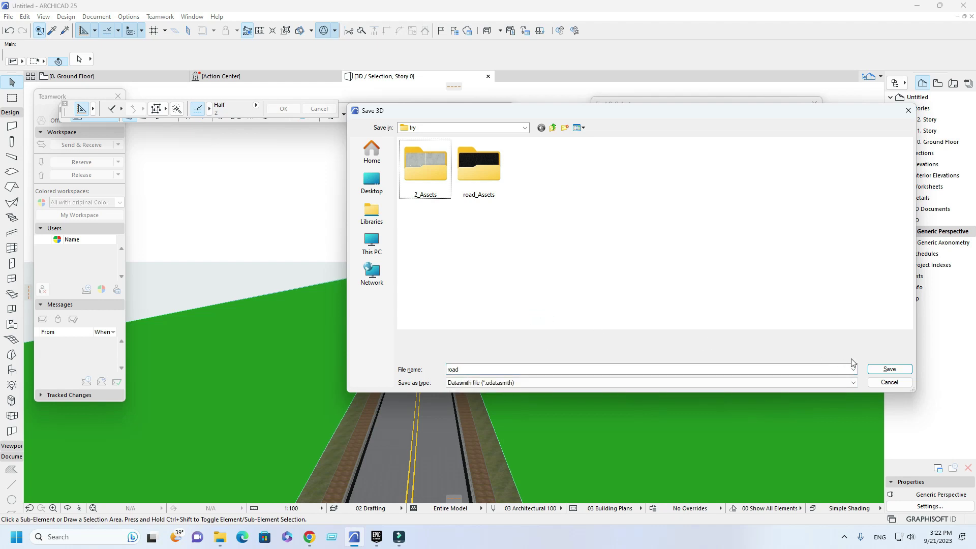
pyautogui.click(889, 370)
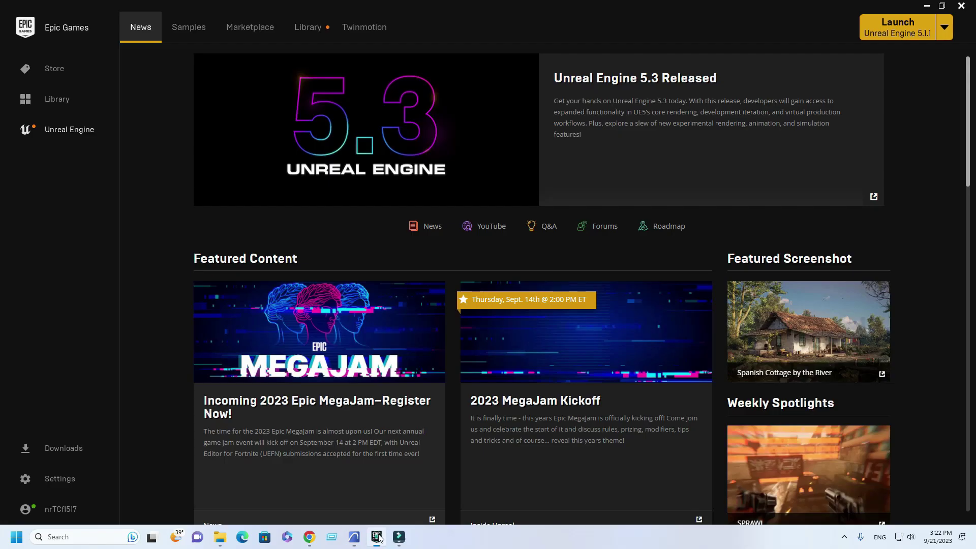
# Launch Twinmotion community edition 2023.2 from the Epic Games launcher and open the White Studio template.
pyautogui.click(365, 28)
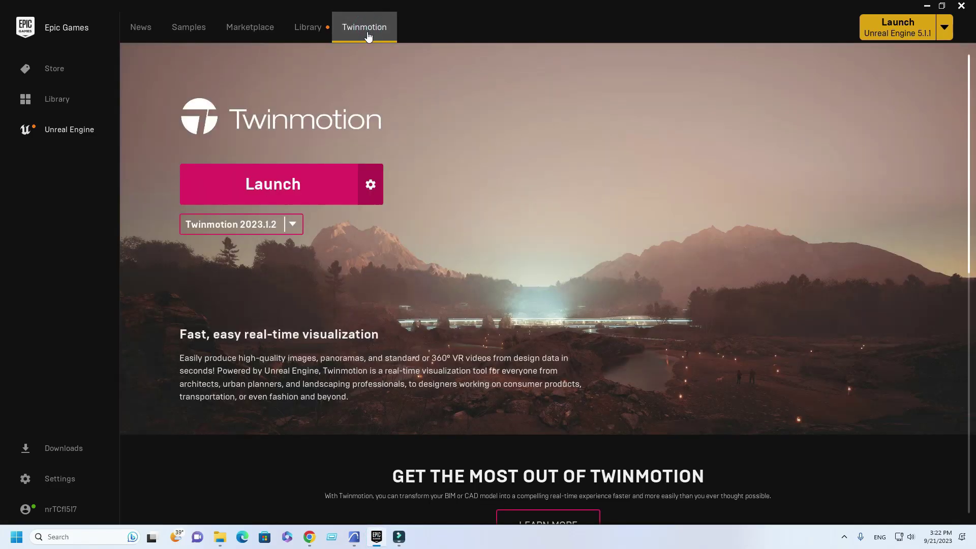
pyautogui.click(294, 224)
pyautogui.click(289, 240)
pyautogui.click(287, 200)
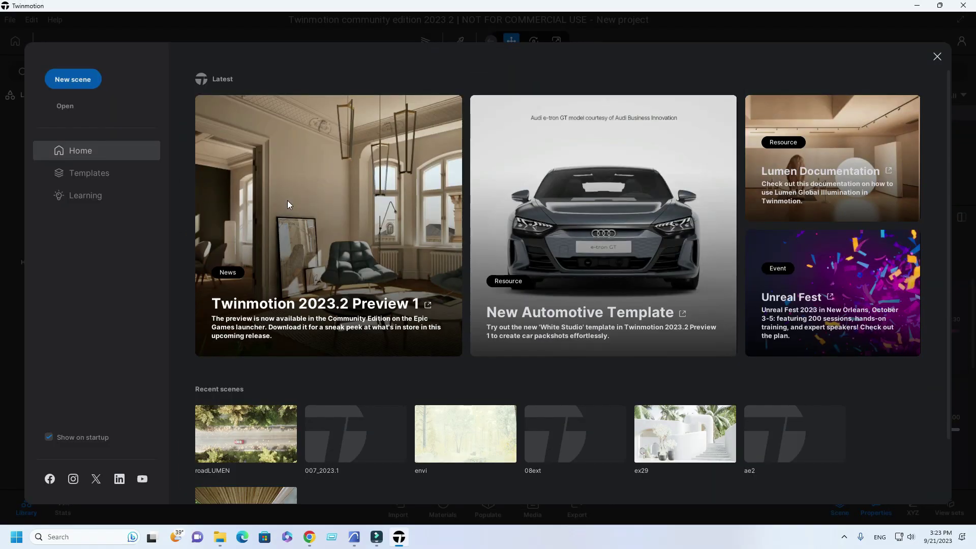
pyautogui.click(76, 184)
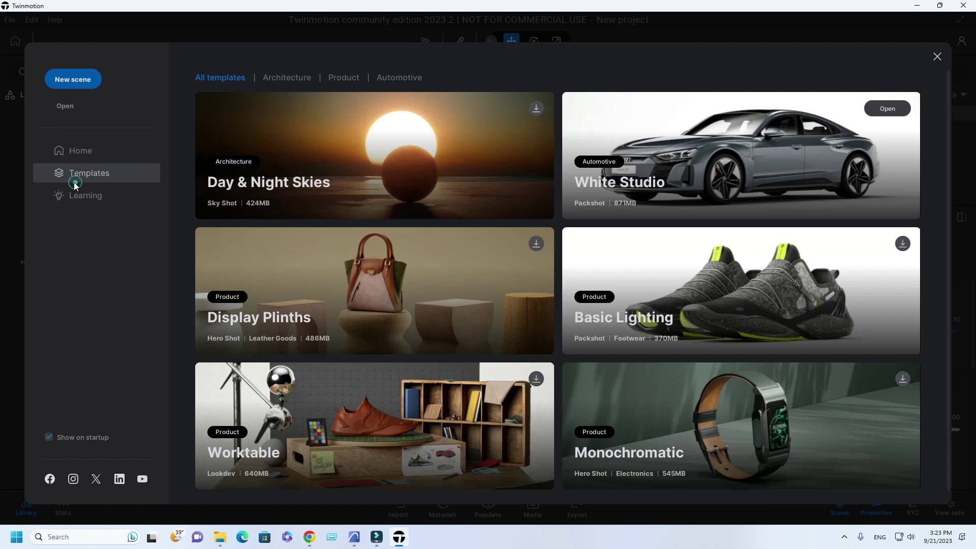
pyautogui.click(738, 170)
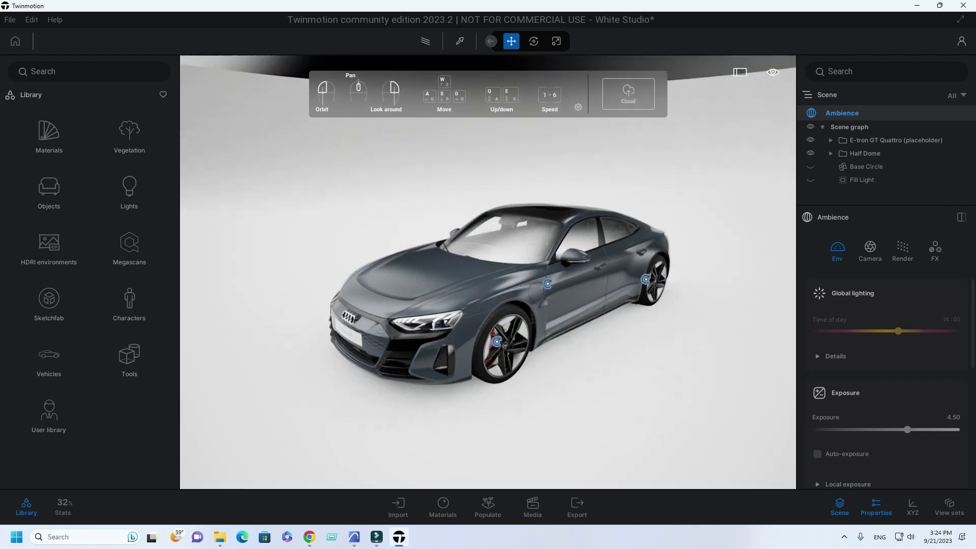
# Delete the Fill Light, Base Circle and Half Dome from the scene, keeping only the car.
pyautogui.click(883, 180)
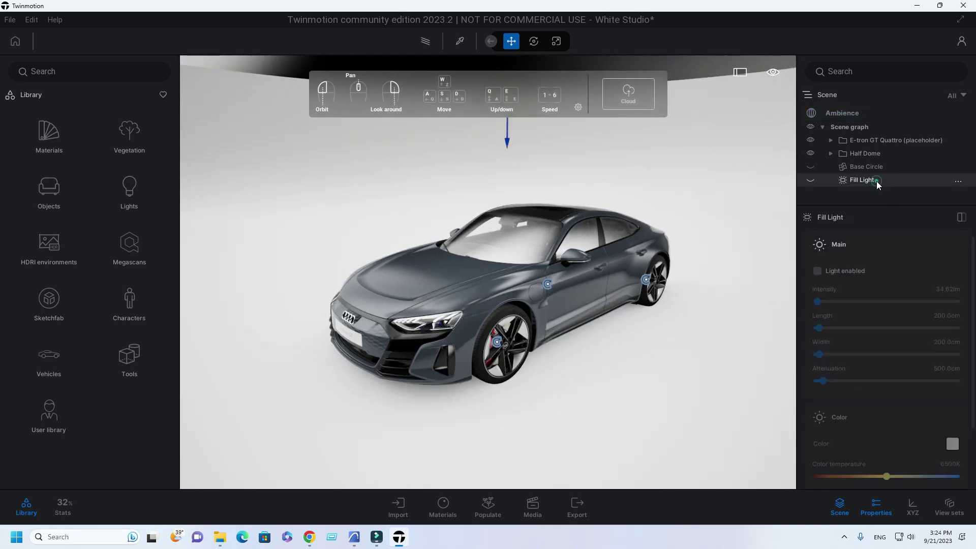
pyautogui.press('Delete')
pyautogui.click(876, 168)
pyautogui.press('Delete')
pyautogui.click(874, 153)
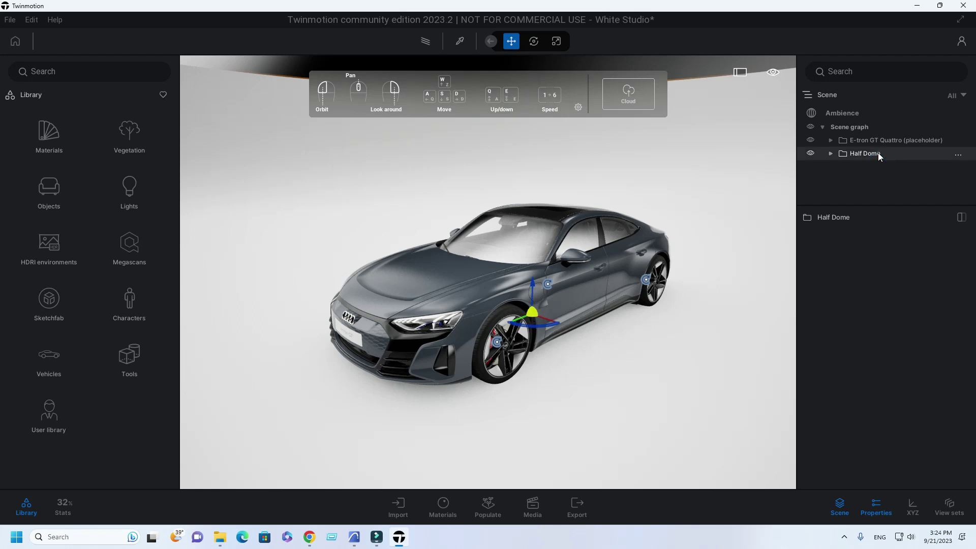
pyautogui.press('Delete')
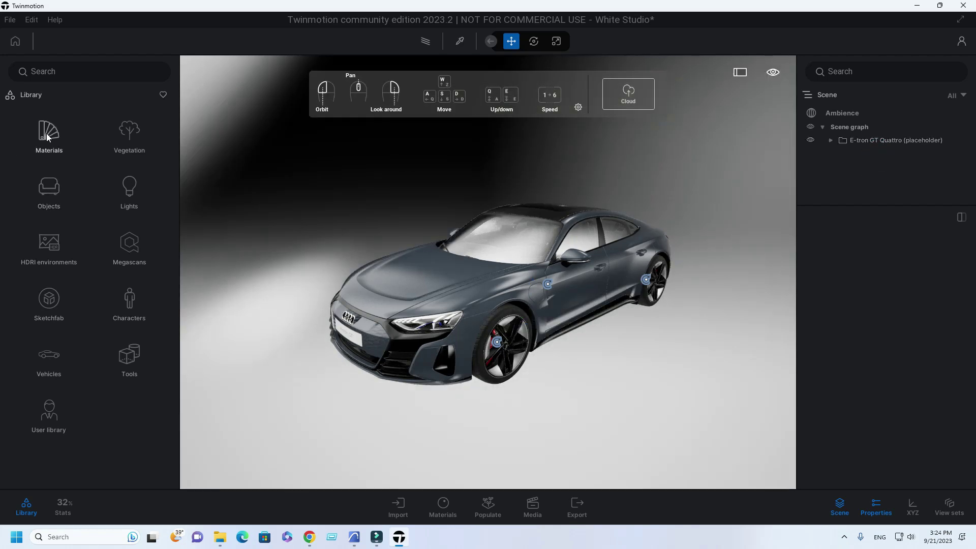
# Apply the Noon Clear 01 HDRI sky from the clear noon skies as the scene's environment.
pyautogui.click(61, 246)
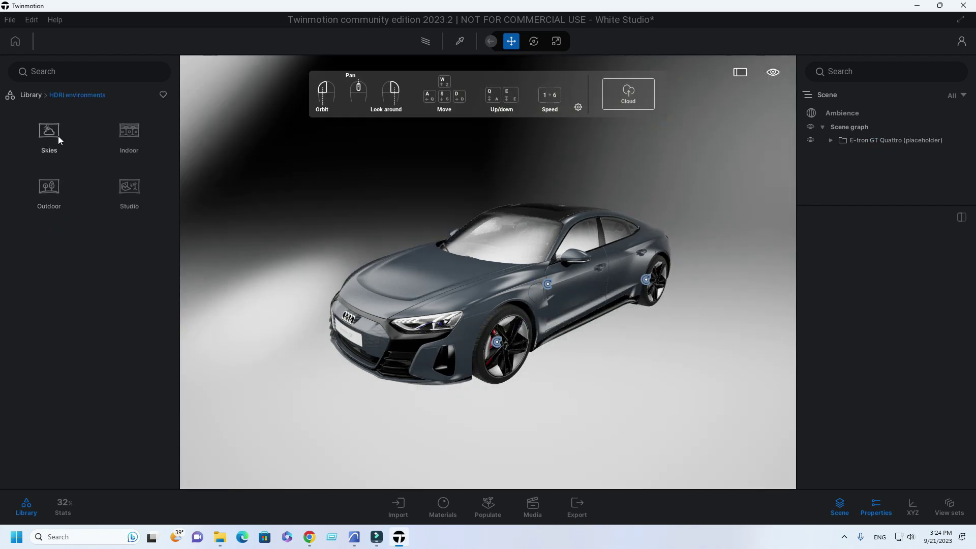
pyautogui.click(58, 136)
pyautogui.click(53, 174)
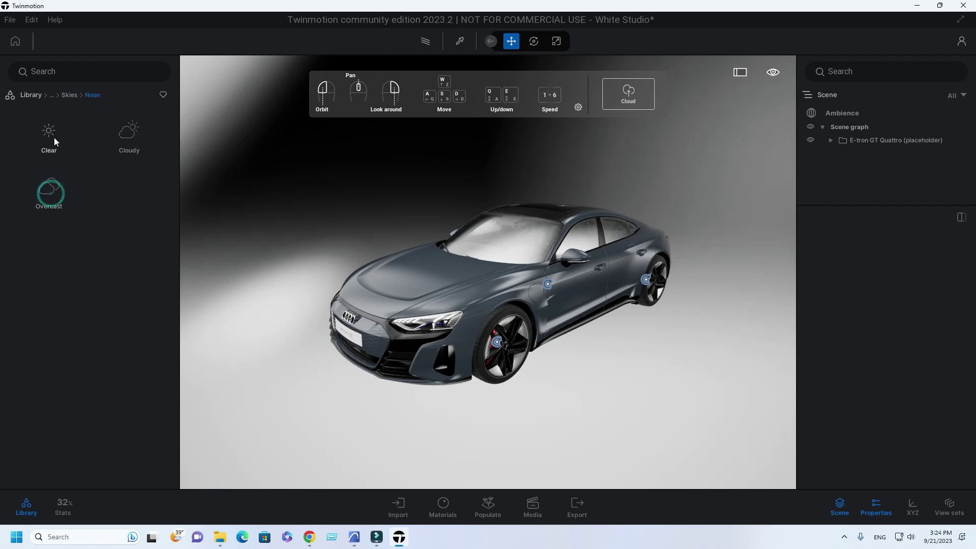
pyautogui.click(54, 137)
pyautogui.moveTo(60, 134); pyautogui.dragTo(303, 232)
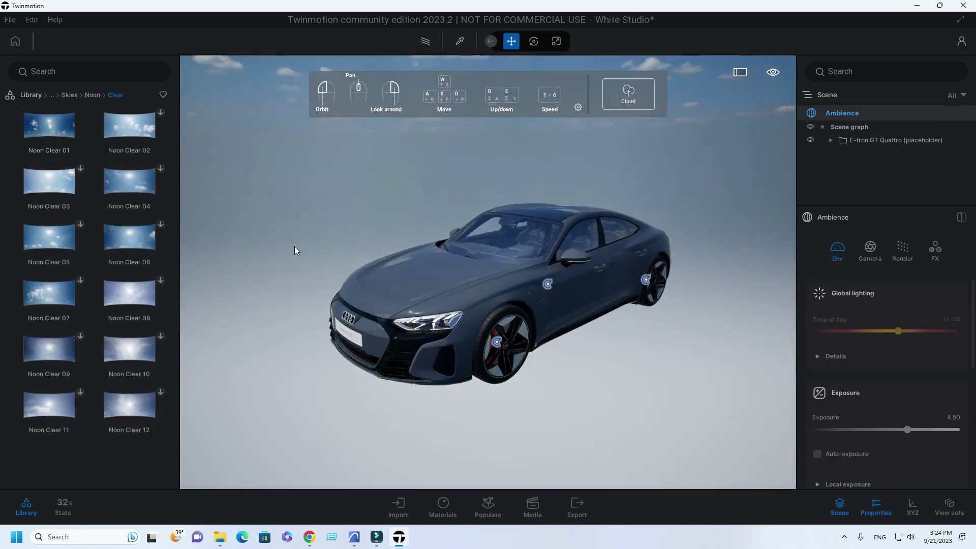
# Import the road Datasmith file into the scene.
pyautogui.moveTo(350, 276); pyautogui.dragTo(373, 513)
pyautogui.click(398, 505)
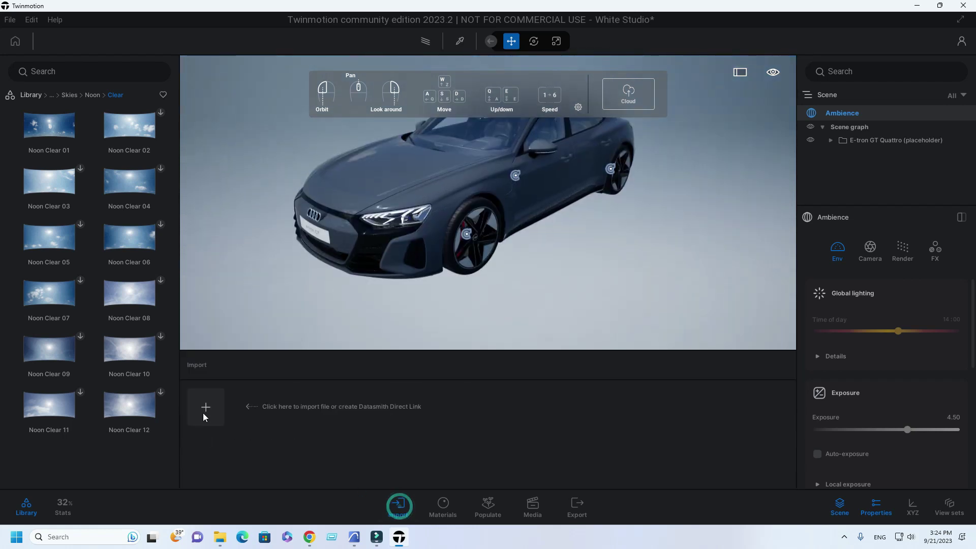
pyautogui.click(204, 409)
pyautogui.click(541, 257)
pyautogui.doubleClick(452, 232)
pyautogui.click(538, 327)
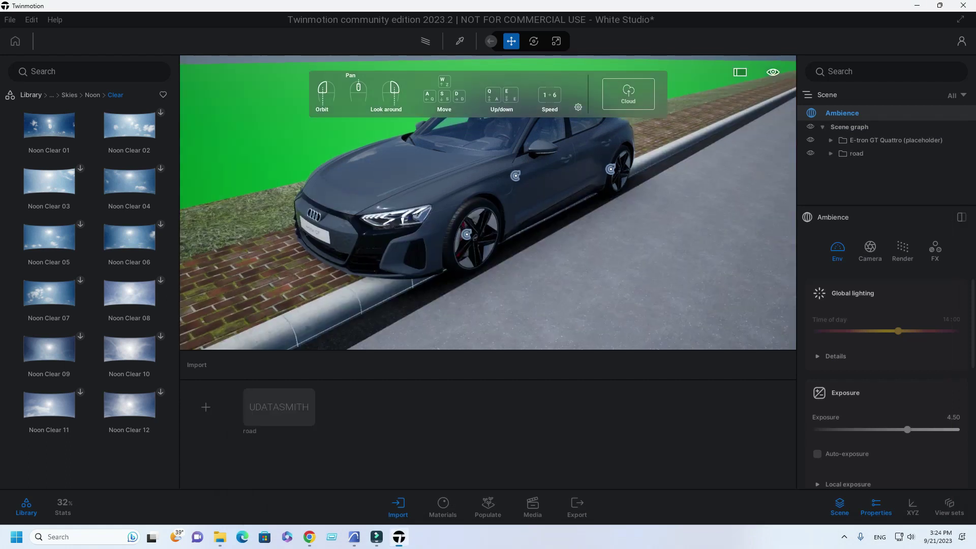
# Move the E-tron GT Quattro from the curb onto the adjacent traffic lane, beside the yellow centre lines.
pyautogui.doubleClick(864, 157)
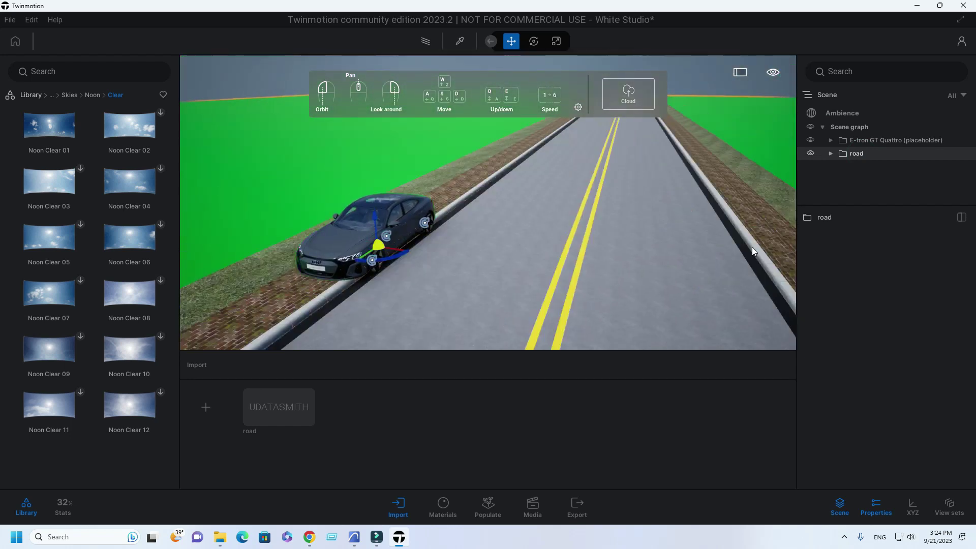
pyautogui.click(864, 140)
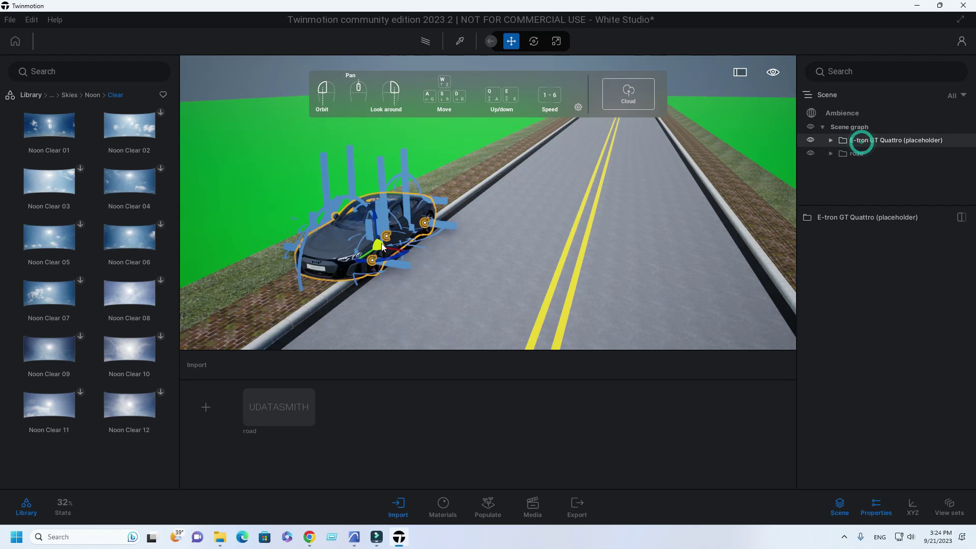
pyautogui.doubleClick(377, 246)
pyautogui.moveTo(482, 264); pyautogui.dragTo(483, 264)
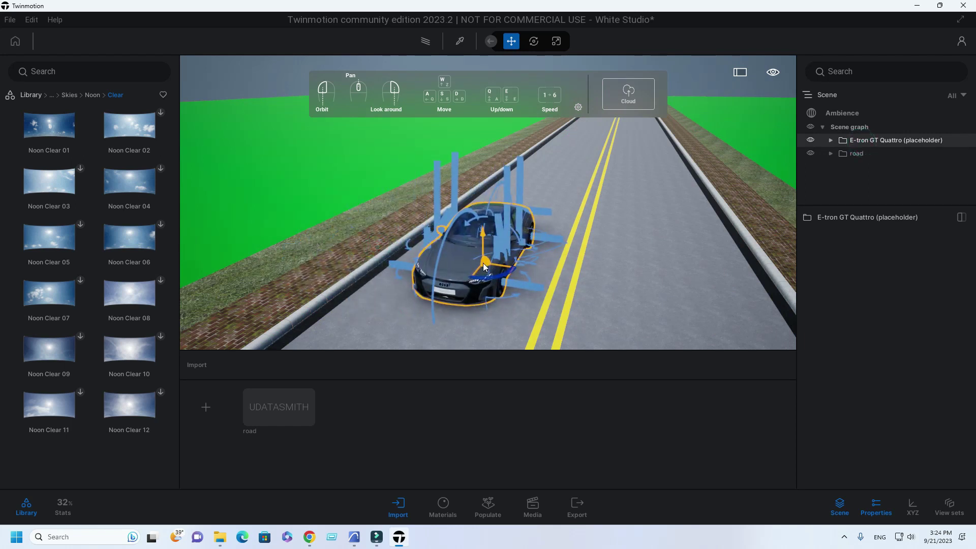
pyautogui.moveTo(473, 288); pyautogui.dragTo(474, 262, button='right')
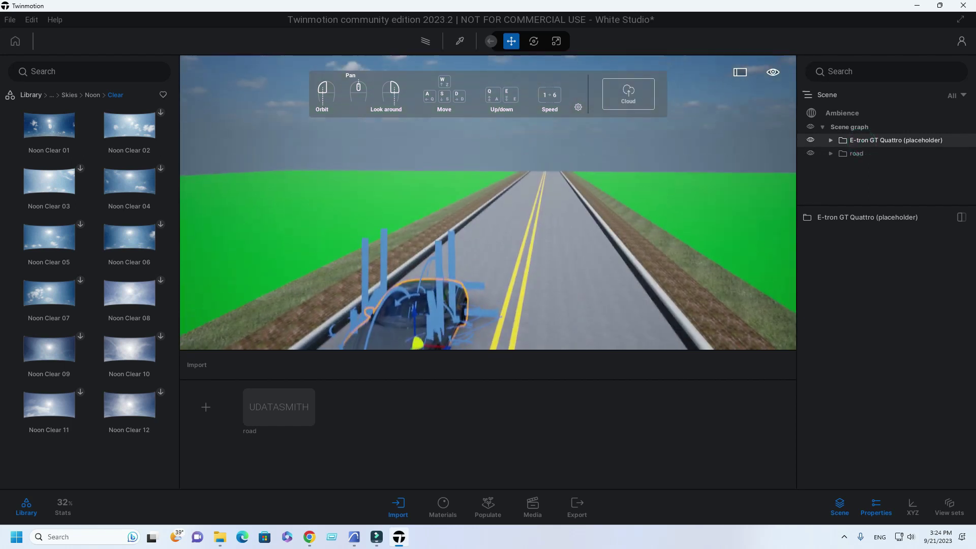
pyautogui.click(592, 148)
pyautogui.moveTo(593, 148); pyautogui.dragTo(511, 270)
# Apply the Asphalt 1 material from the man-made ground materials to the road surface.
pyautogui.press('d')
pyautogui.press('e')
pyautogui.press('a')
pyautogui.press('w')
pyautogui.click(29, 95)
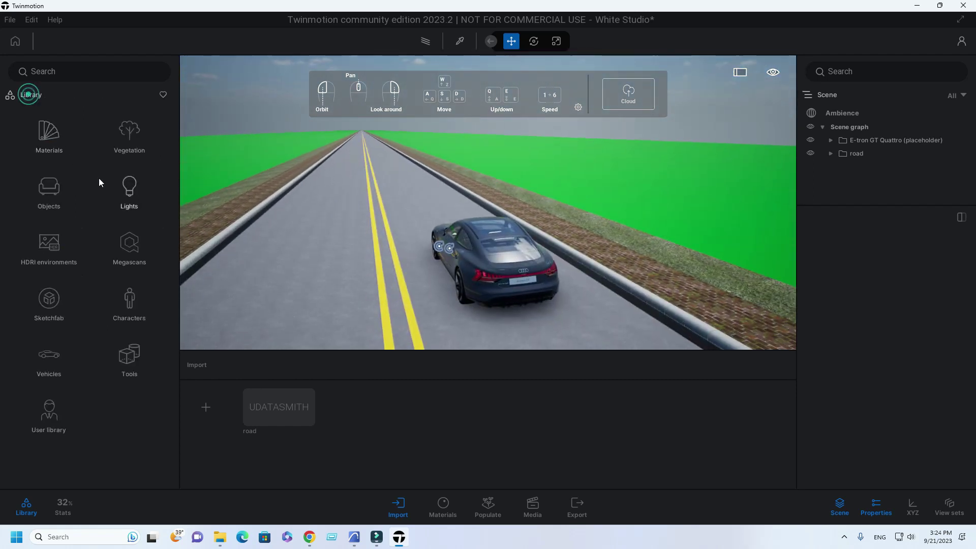
pyautogui.click(55, 148)
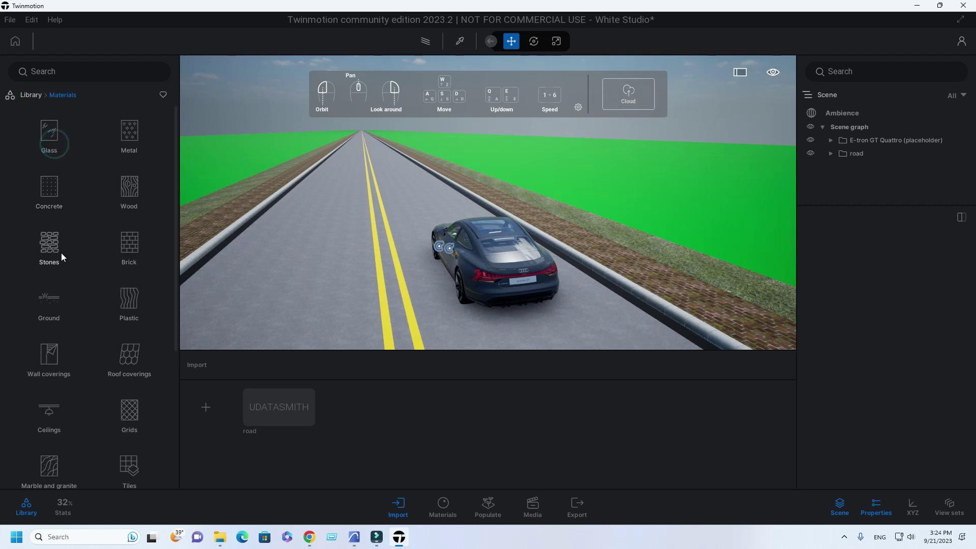
pyautogui.click(52, 307)
pyautogui.click(54, 142)
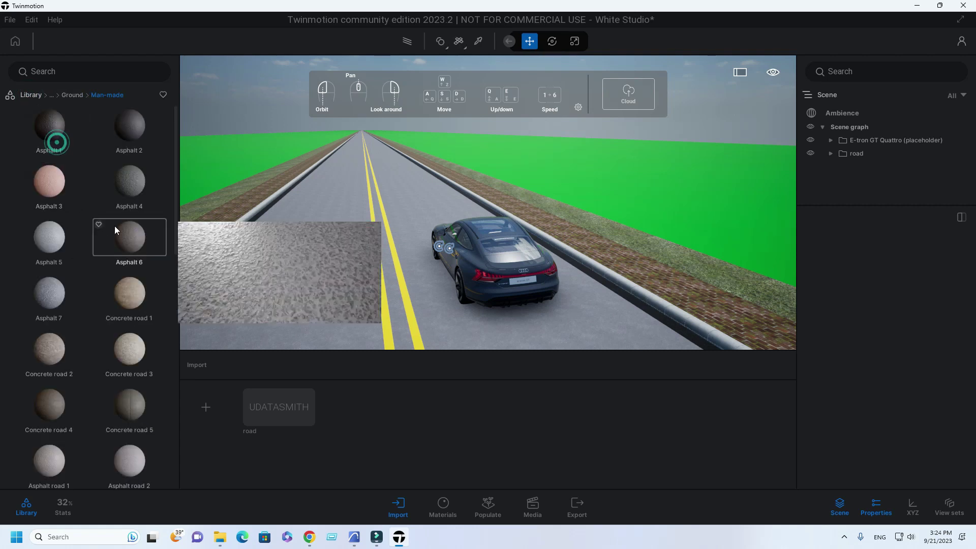
pyautogui.moveTo(144, 126); pyautogui.dragTo(153, 153)
pyautogui.moveTo(135, 148)
pyautogui.moveTo(57, 142); pyautogui.dragTo(324, 251)
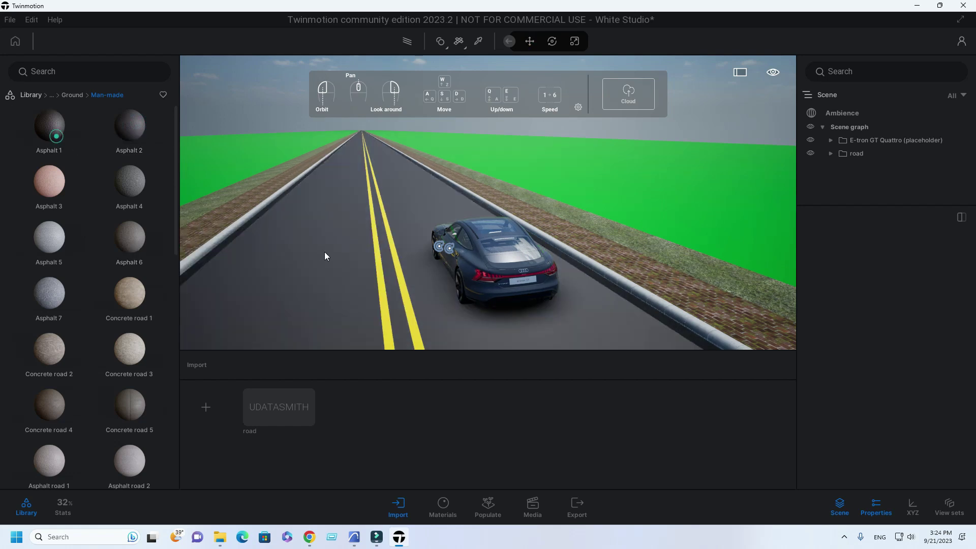
# Sample the road's Asphalt 1 material and set its grunge to 50%.
pyautogui.moveTo(325, 252); pyautogui.dragTo(328, 305, button='right')
pyautogui.moveTo(61, 133)
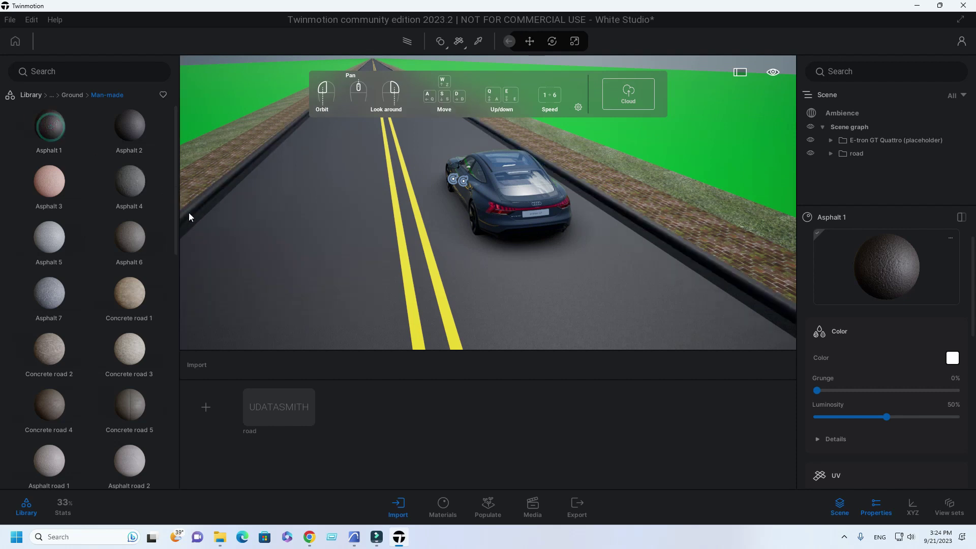
pyautogui.click(477, 41)
pyautogui.click(332, 232)
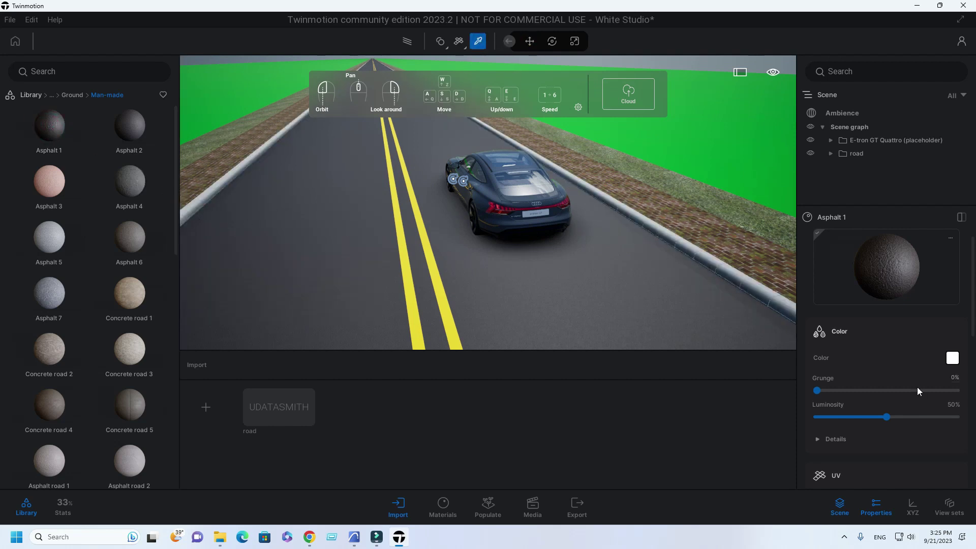
pyautogui.doubleClick(955, 378)
pyautogui.press('Return')
pyautogui.doubleClick(955, 378)
pyautogui.write('50')
pyautogui.press('Return')
# Sample the yellow lane line paint and set its luminosity to 22% and grunge to 82%.
pyautogui.moveTo(575, 296); pyautogui.dragTo(518, 236, button='right')
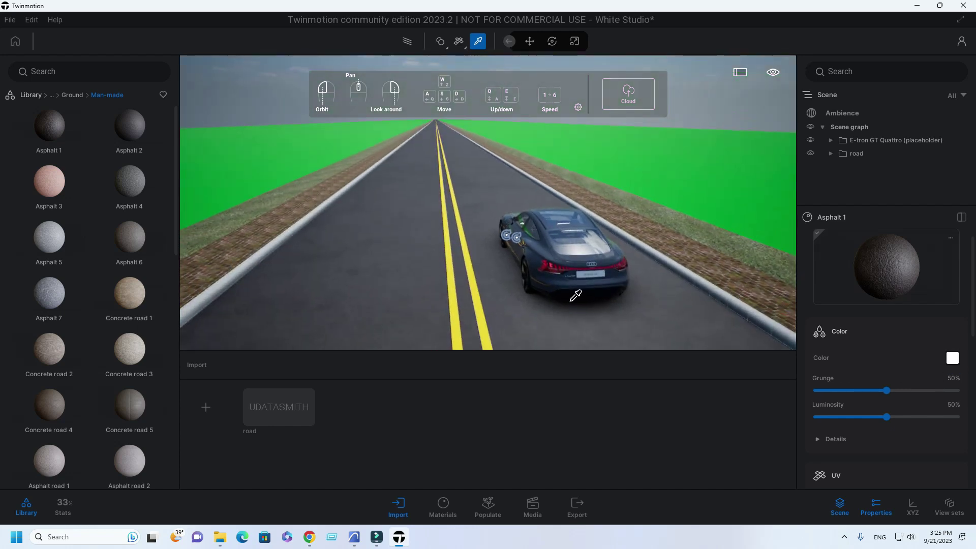
pyautogui.click(489, 318)
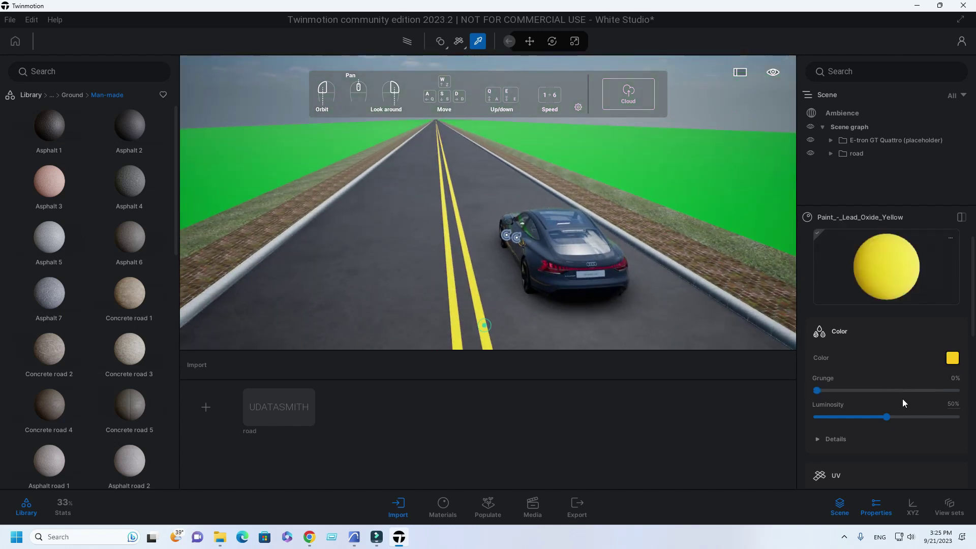
pyautogui.moveTo(885, 390)
pyautogui.mouseDown()
pyautogui.moveTo(919, 390)
pyautogui.moveTo(846, 417)
pyautogui.mouseUp()
pyautogui.moveTo(919, 390); pyautogui.dragTo(931, 390)
# Apply the Old cobblestone material to the brick sidewalks along the road and sample it for editing.
pyautogui.moveTo(600, 308); pyautogui.dragTo(572, 298, button='right')
pyautogui.press('d')
pyautogui.press('s')
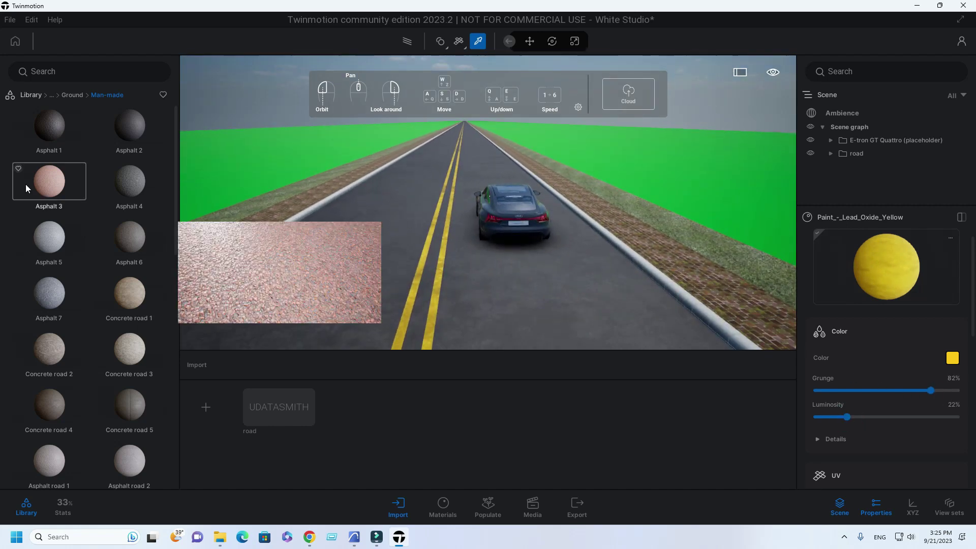
pyautogui.scroll(-3, 77, 353)
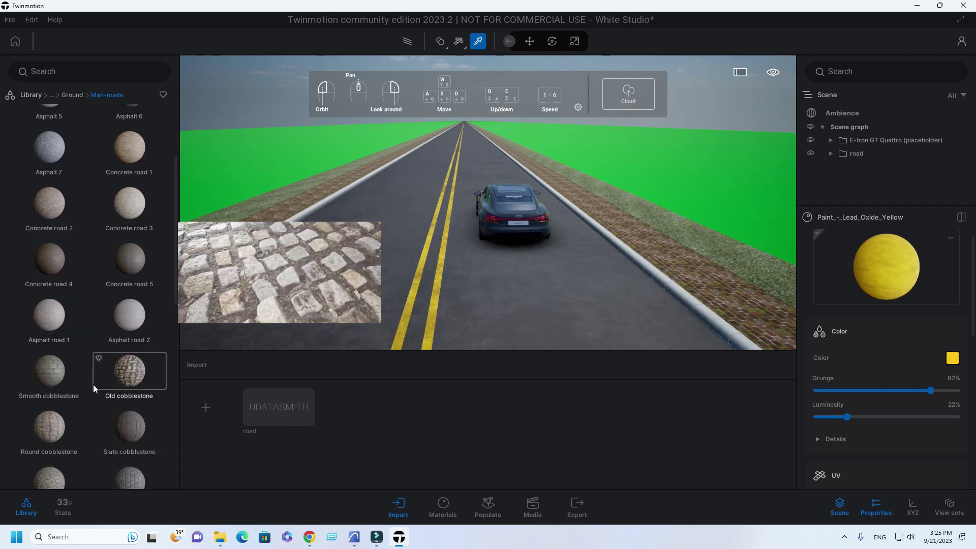
pyautogui.moveTo(126, 381); pyautogui.dragTo(701, 282)
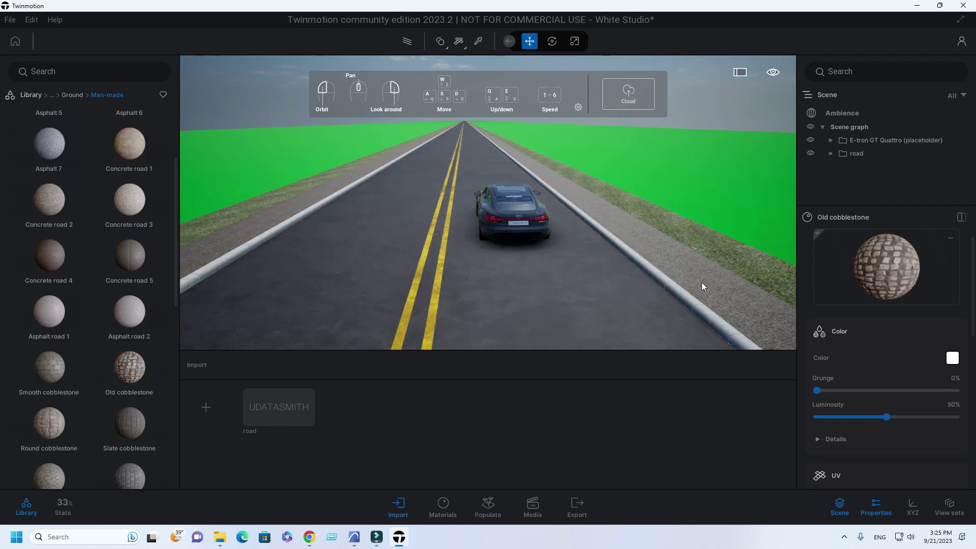
pyautogui.click(479, 41)
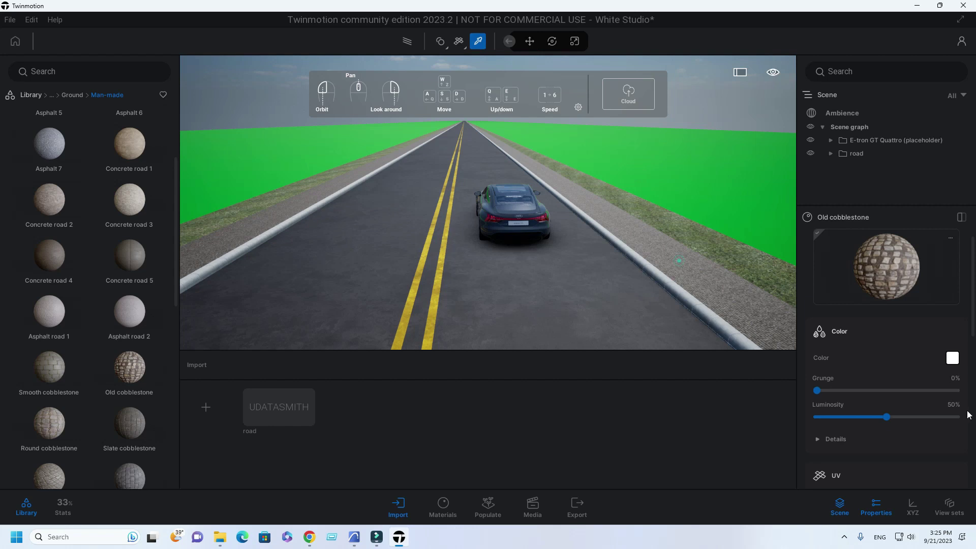
# Set the UV scale of the Old cobblestone sidewalk material to 3.
pyautogui.scroll(-2, 940, 411)
pyautogui.scroll(-5, 937, 410)
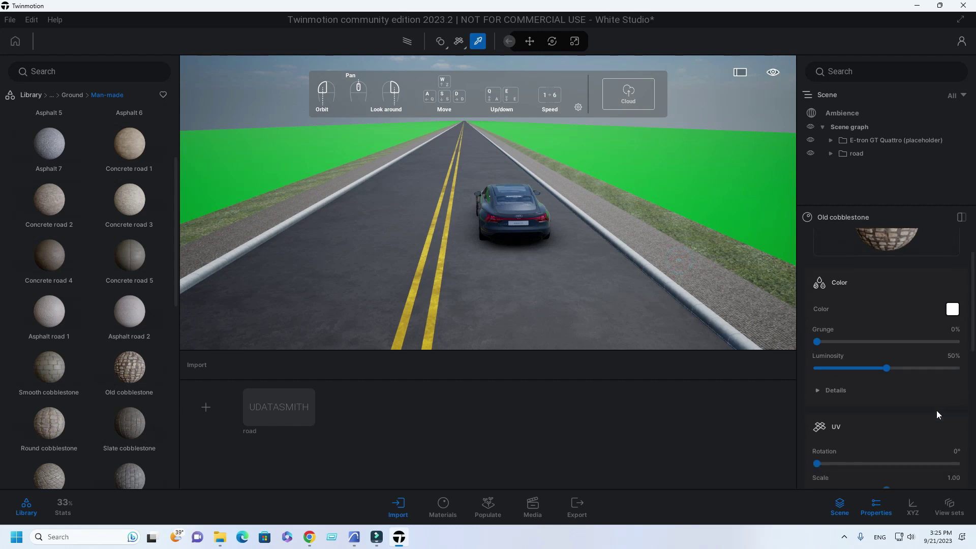
pyautogui.click(952, 411)
pyautogui.write('3')
pyautogui.press('Return')
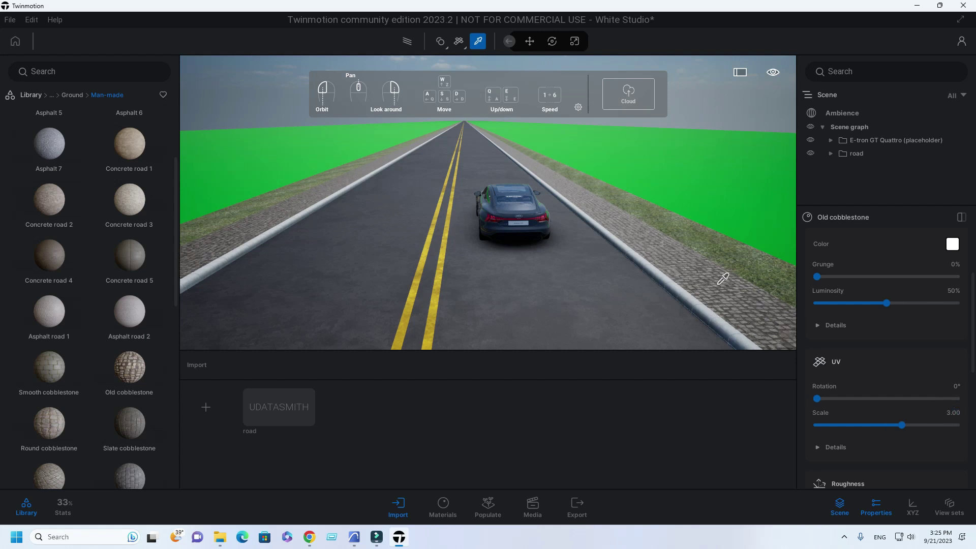
# Apply the Concrete road 3 material to the curb along the road.
pyautogui.moveTo(66, 210)
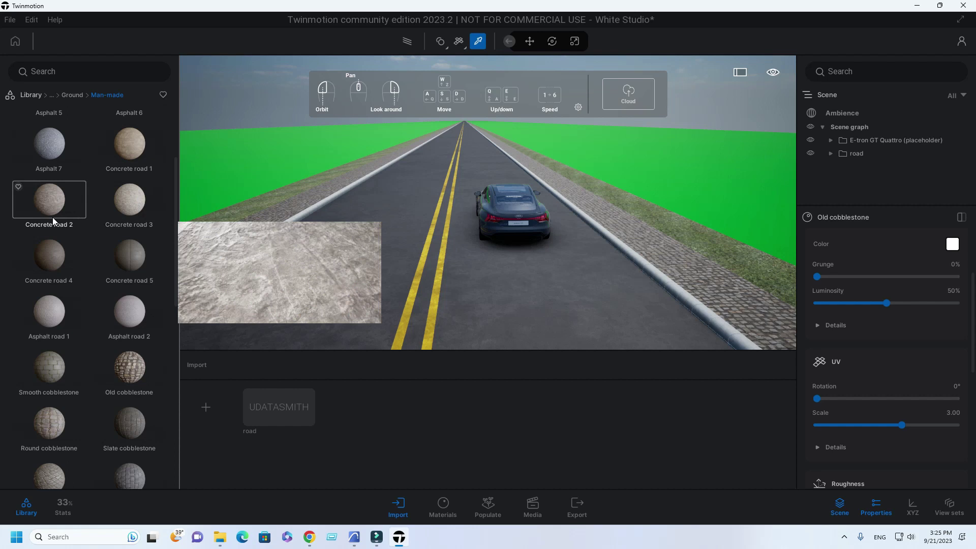
pyautogui.moveTo(123, 219)
pyautogui.moveTo(127, 196); pyautogui.dragTo(284, 240)
pyautogui.moveTo(501, 251); pyautogui.dragTo(492, 231, button='right')
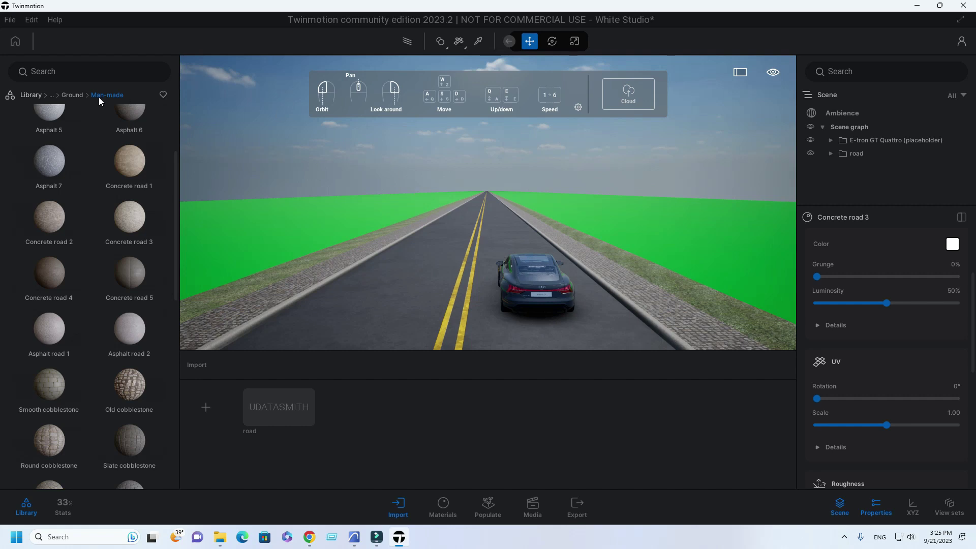
# Apply the Grass 5 material from the natural ground materials to the green terrain beside the road.
pyautogui.click(73, 95)
pyautogui.click(127, 129)
pyautogui.moveTo(75, 246)
pyautogui.moveTo(75, 246); pyautogui.dragTo(221, 252)
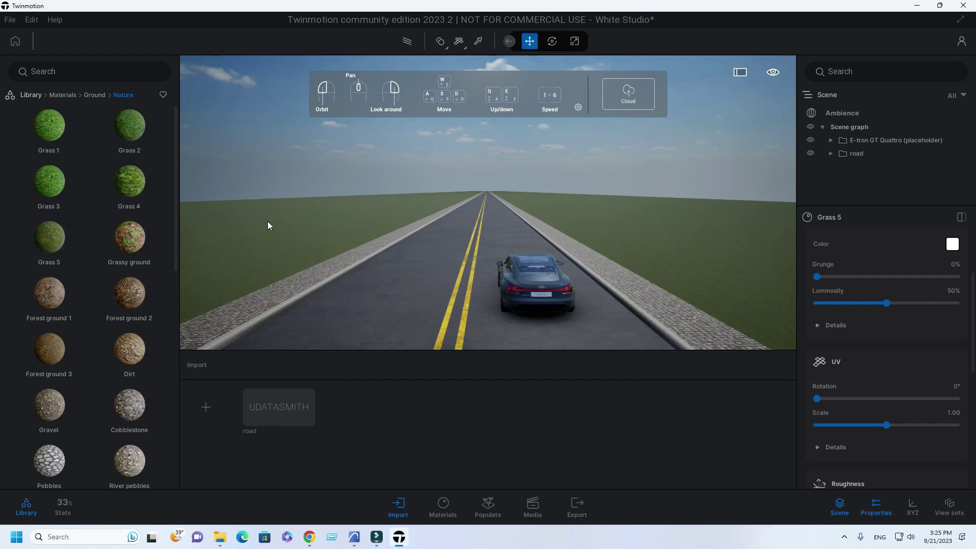
# Sample the Grass 5 terrain material and set its grunge to 76%.
pyautogui.click(477, 43)
pyautogui.click(919, 277)
pyautogui.click(924, 277)
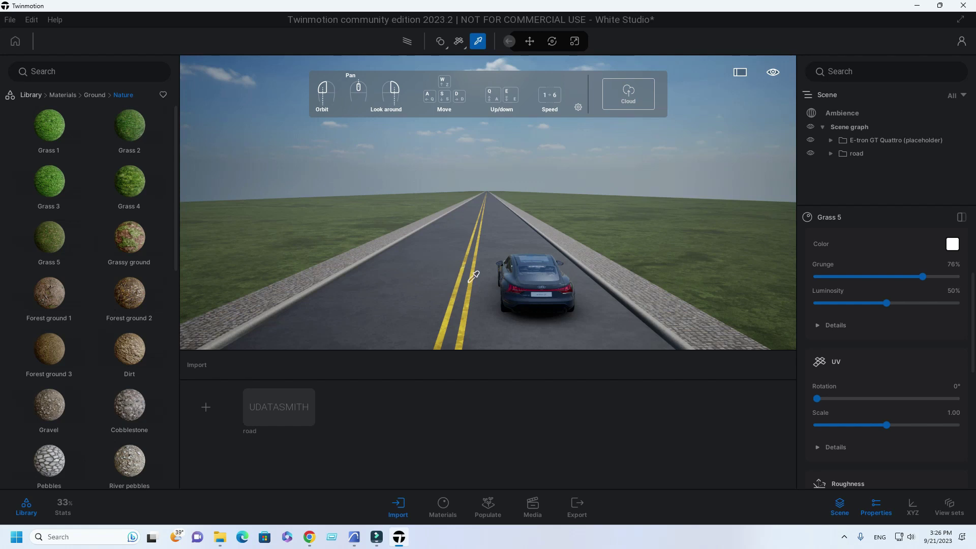
# Select the car's left front wheel rotator, enable Play and set its animation to Loop.
pyautogui.moveTo(582, 295); pyautogui.dragTo(581, 298, button='right')
pyautogui.moveTo(587, 292); pyautogui.dragTo(493, 262)
pyautogui.scroll(3, 493, 260)
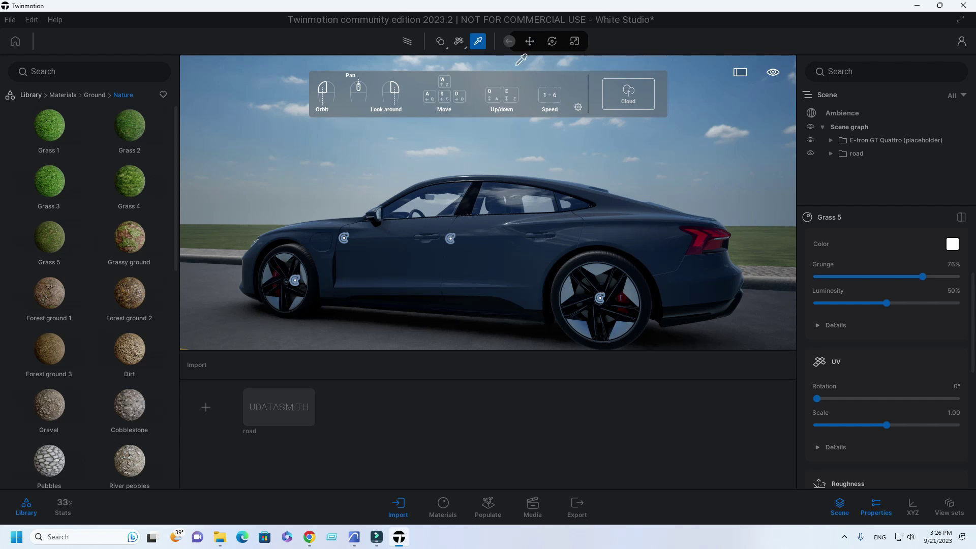
pyautogui.click(529, 42)
pyautogui.click(298, 282)
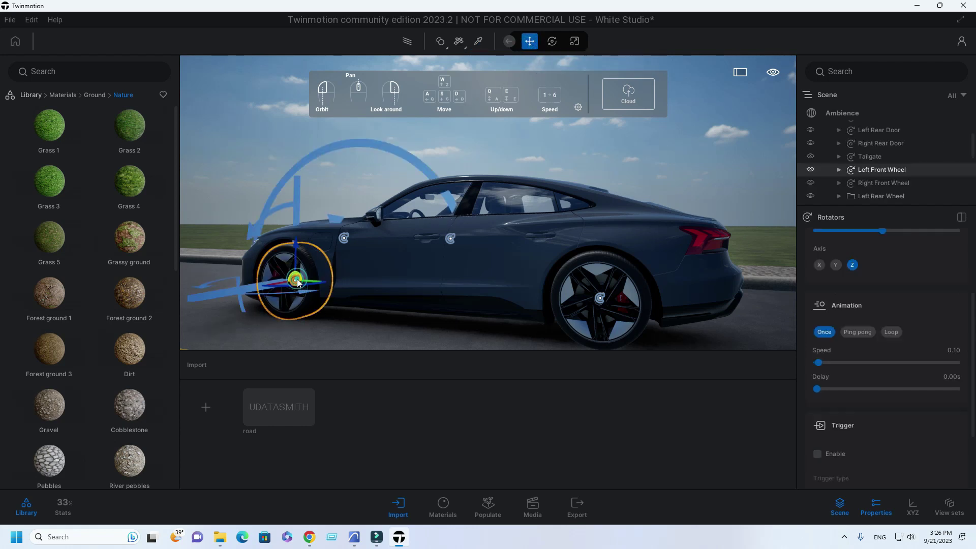
pyautogui.moveTo(297, 283); pyautogui.dragTo(320, 304, button='right')
pyautogui.moveTo(400, 243); pyautogui.dragTo(499, 227)
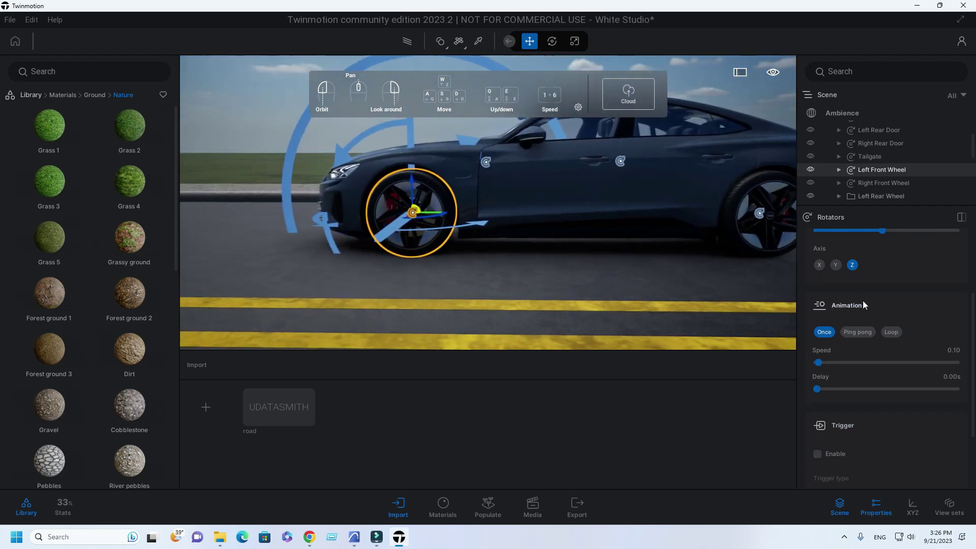
pyautogui.scroll(3, 861, 300)
pyautogui.click(822, 312)
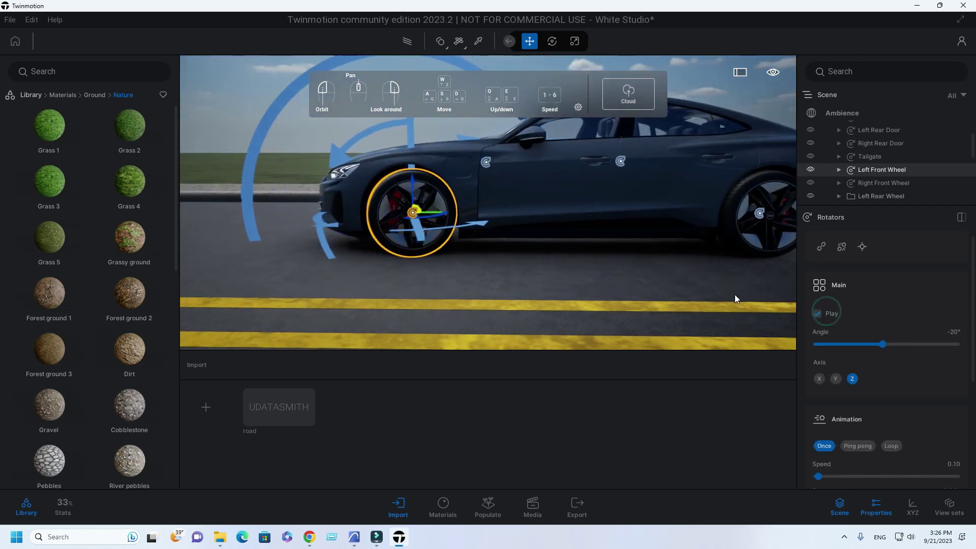
pyautogui.moveTo(734, 294); pyautogui.dragTo(792, 304)
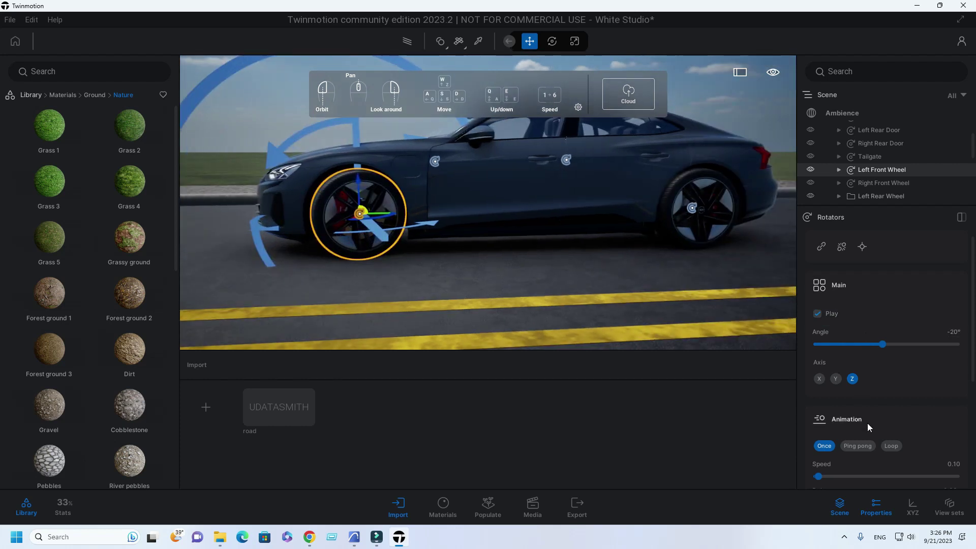
pyautogui.click(890, 446)
pyautogui.moveTo(540, 263); pyautogui.dragTo(588, 276)
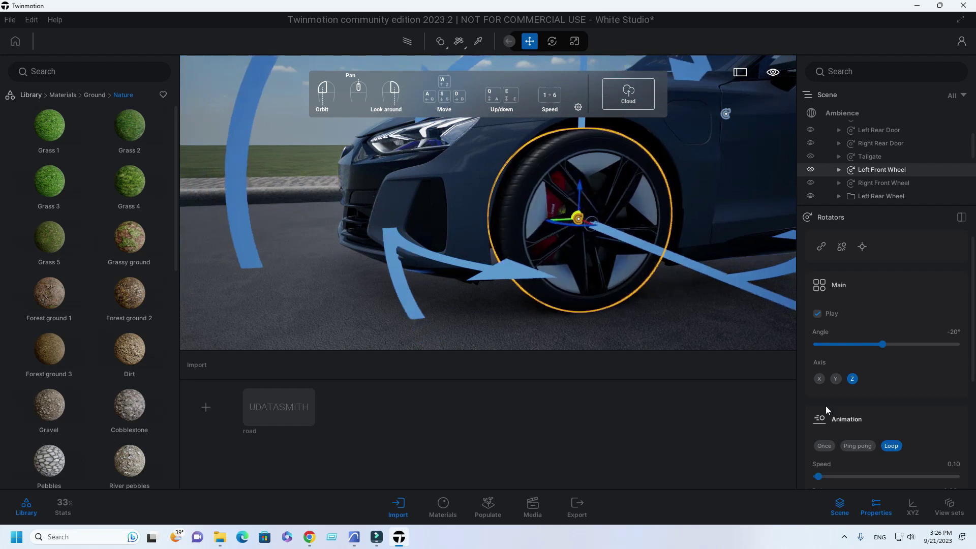
# Set the left front wheel's rotator to the X axis with an angle of -360° and a speed of 3.
pyautogui.click(819, 379)
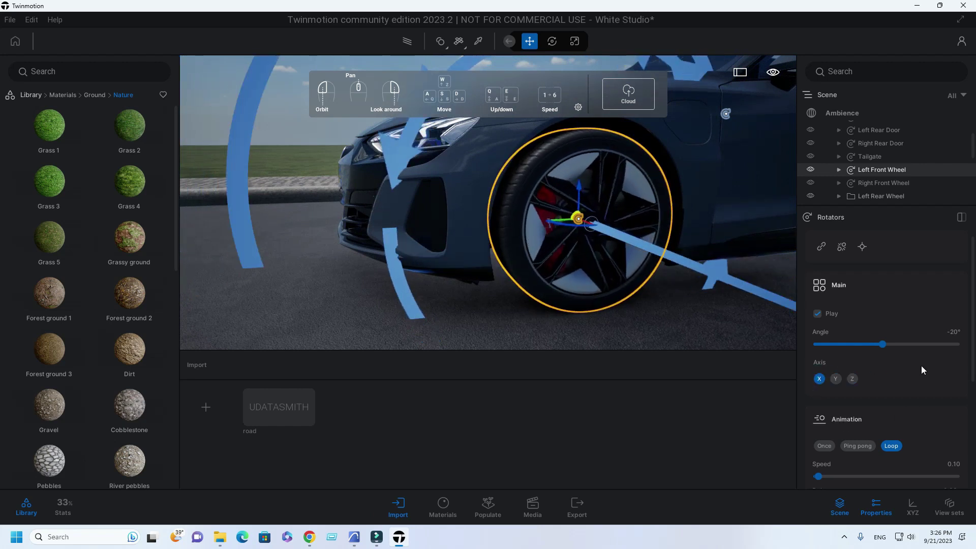
pyautogui.moveTo(883, 345); pyautogui.dragTo(811, 346)
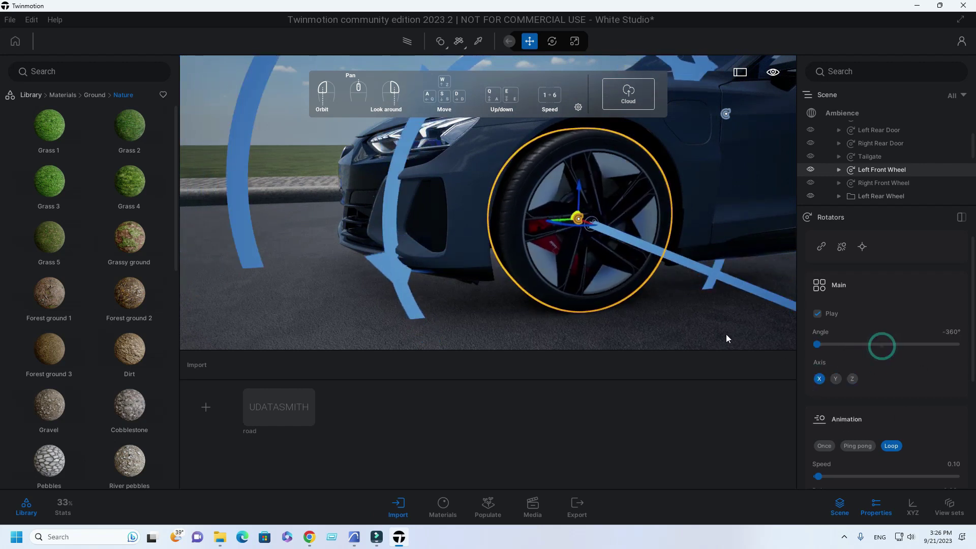
pyautogui.click(952, 464)
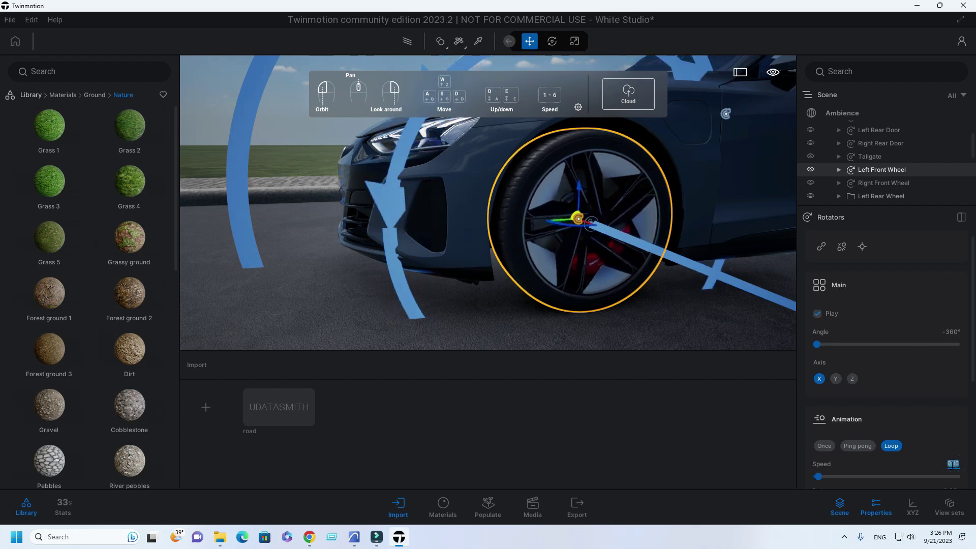
pyautogui.write('1.7')
pyautogui.press('Return')
# Select the left rear tire's rotator, set its speed to 3 and enable Play.
pyautogui.moveTo(702, 301); pyautogui.dragTo(666, 274, button='right')
pyautogui.press('d')
pyautogui.press('d')
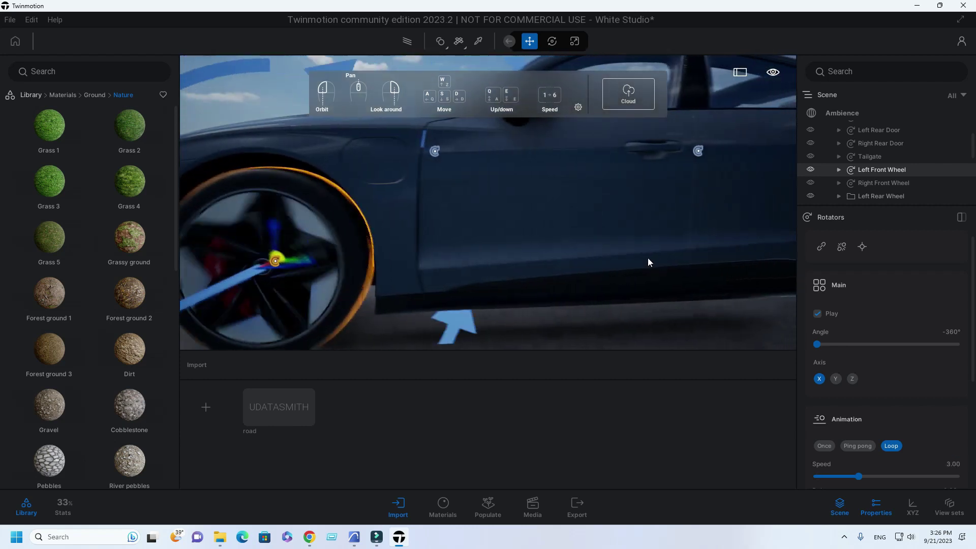
pyautogui.click(658, 238)
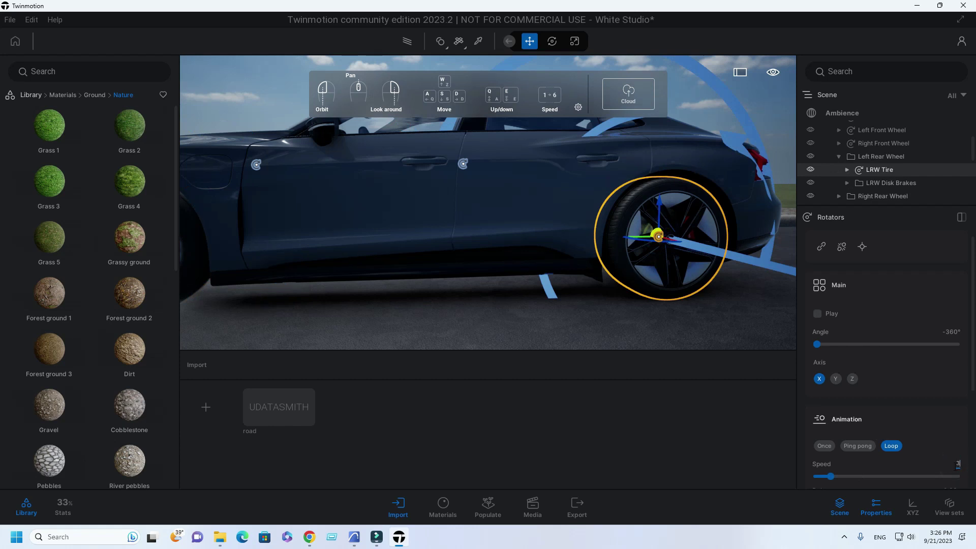
pyautogui.click(818, 314)
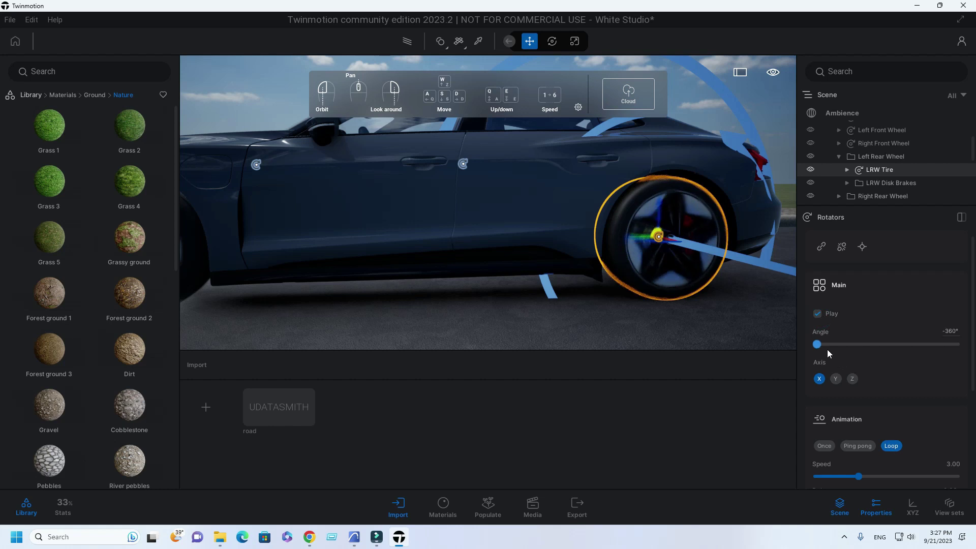
# Play the right front wheel's rotator in a loop about the X axis with an angle of -360° and a speed of 3.
pyautogui.press('q')
pyautogui.moveTo(584, 241); pyautogui.dragTo(399, 220)
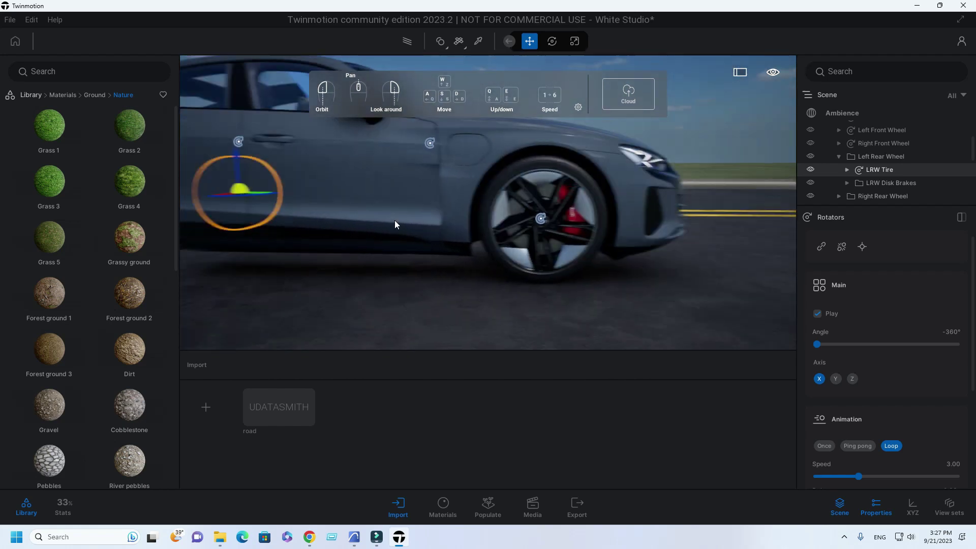
pyautogui.click(530, 219)
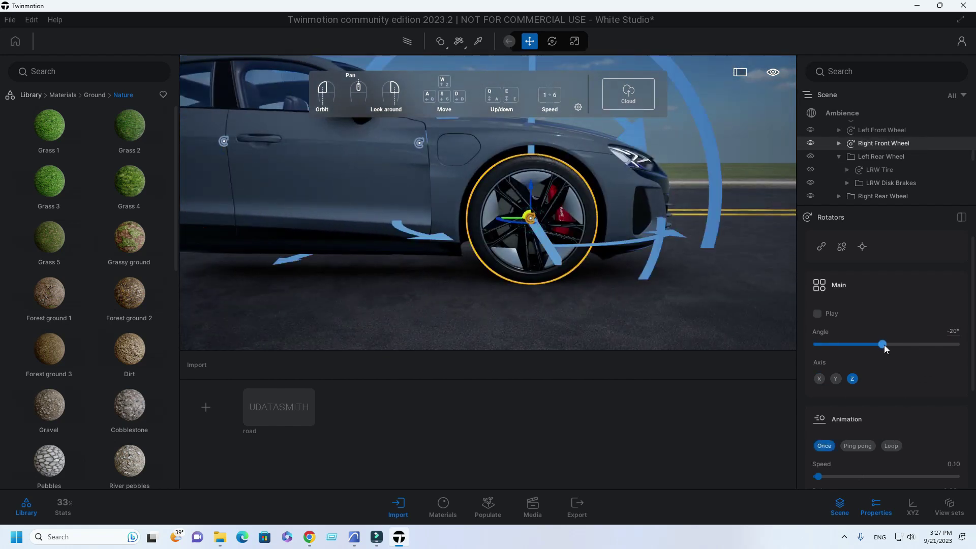
pyautogui.click(819, 313)
pyautogui.click(819, 378)
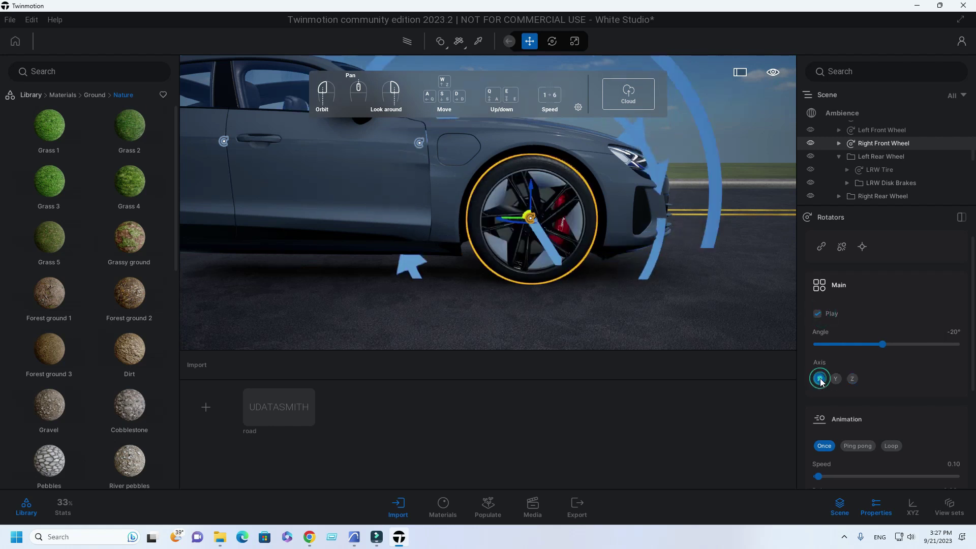
pyautogui.moveTo(883, 345); pyautogui.dragTo(762, 359)
pyautogui.click(894, 445)
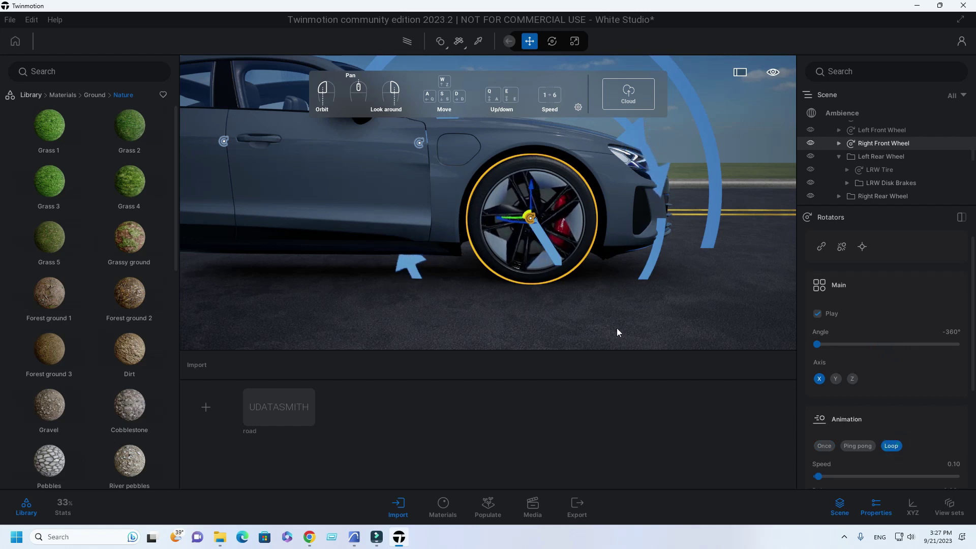
pyautogui.click(951, 463)
pyautogui.write('3')
pyautogui.press('Return')
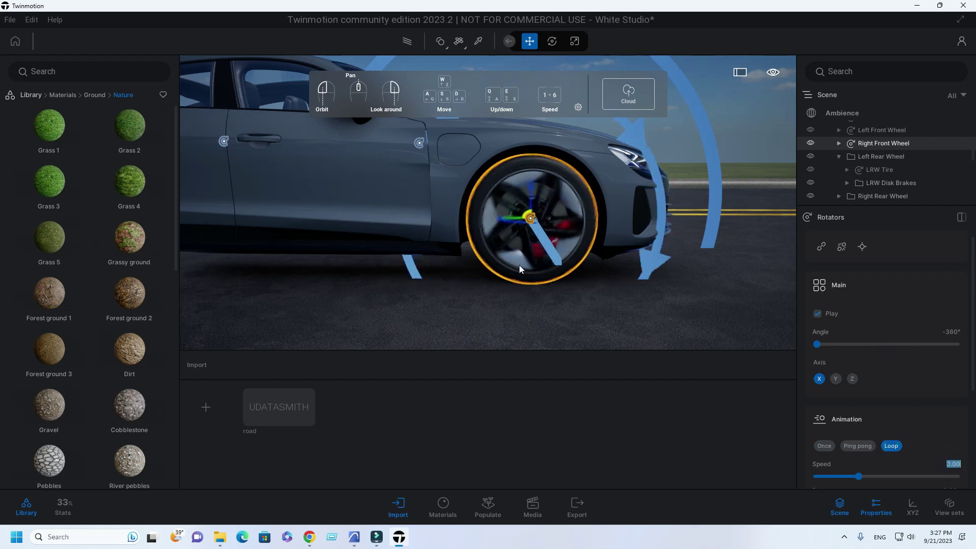
# Enable Play on the right rear tire's rotator and set its speed to 3.
pyautogui.press('a')
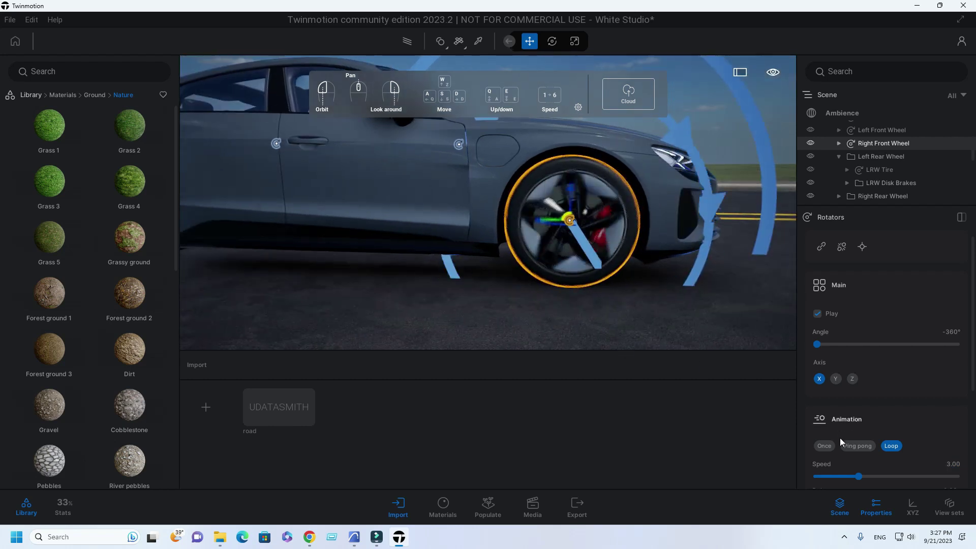
pyautogui.press('a')
pyautogui.press('a')
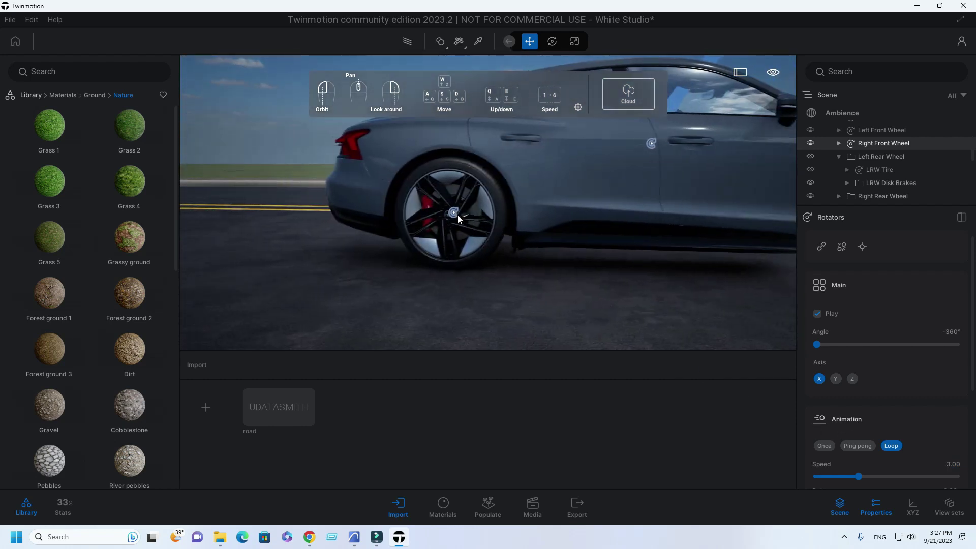
pyautogui.click(457, 215)
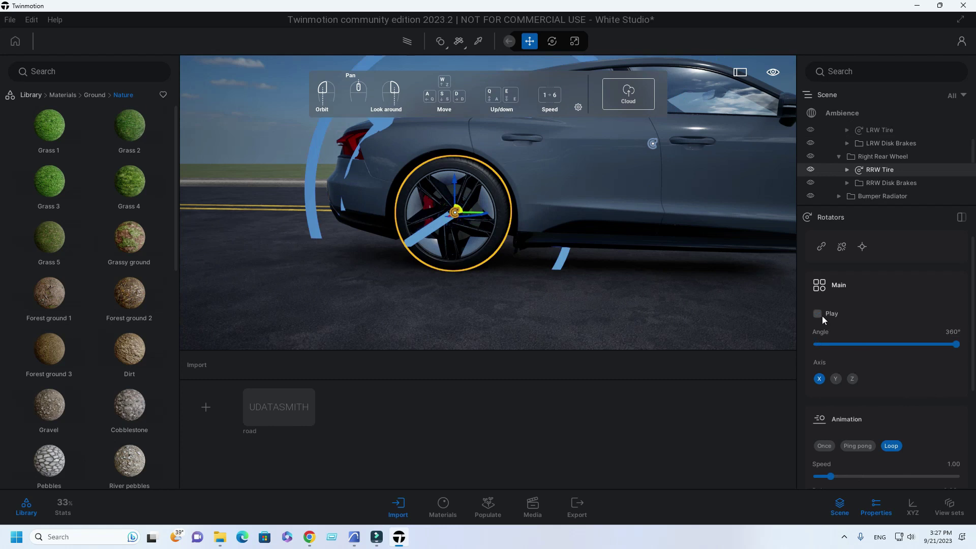
pyautogui.click(819, 314)
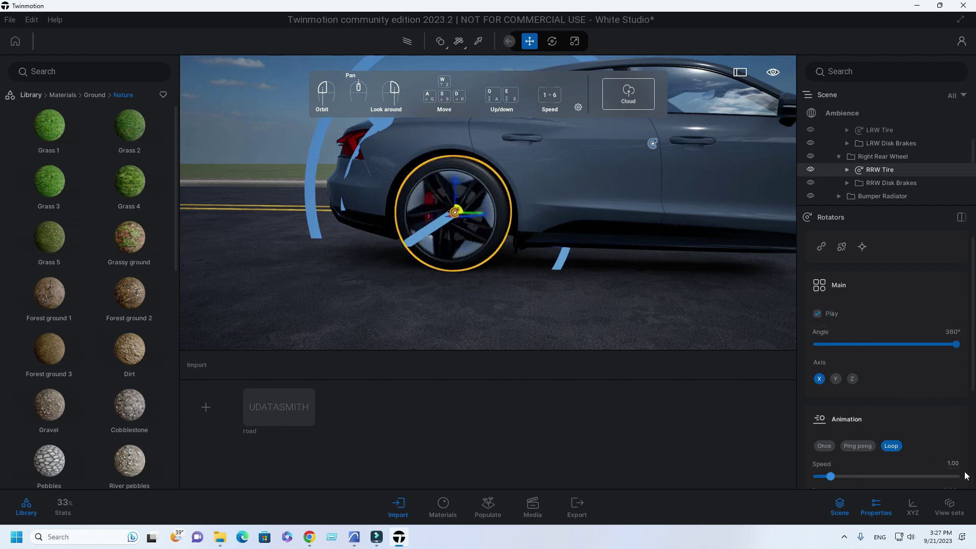
pyautogui.click(951, 463)
pyautogui.write('3')
pyautogui.press('Return')
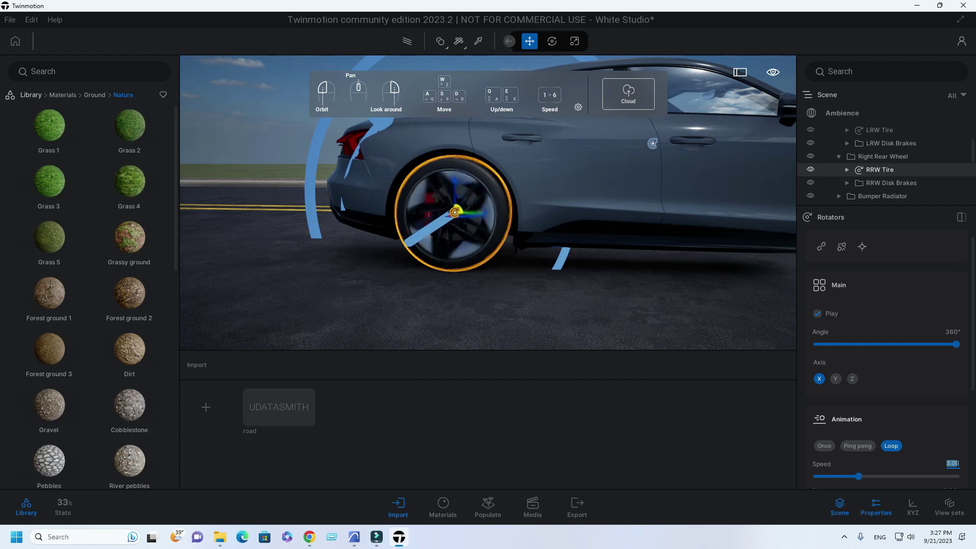
# Apply the Car paint Black material from the car paint materials to the car body.
pyautogui.scroll(-5, 627, 280)
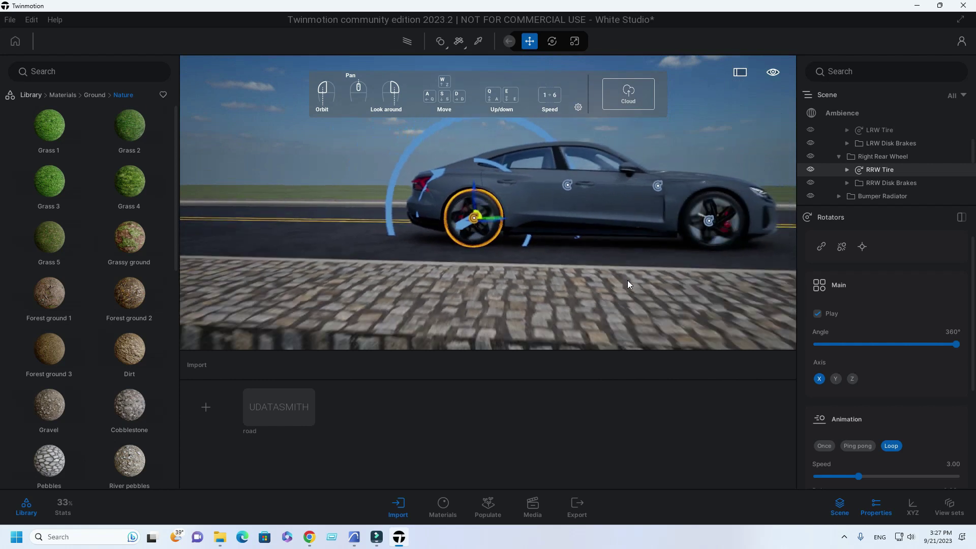
pyautogui.press('e')
pyautogui.press('d')
pyautogui.click(654, 163)
pyautogui.moveTo(634, 249); pyautogui.dragTo(579, 269)
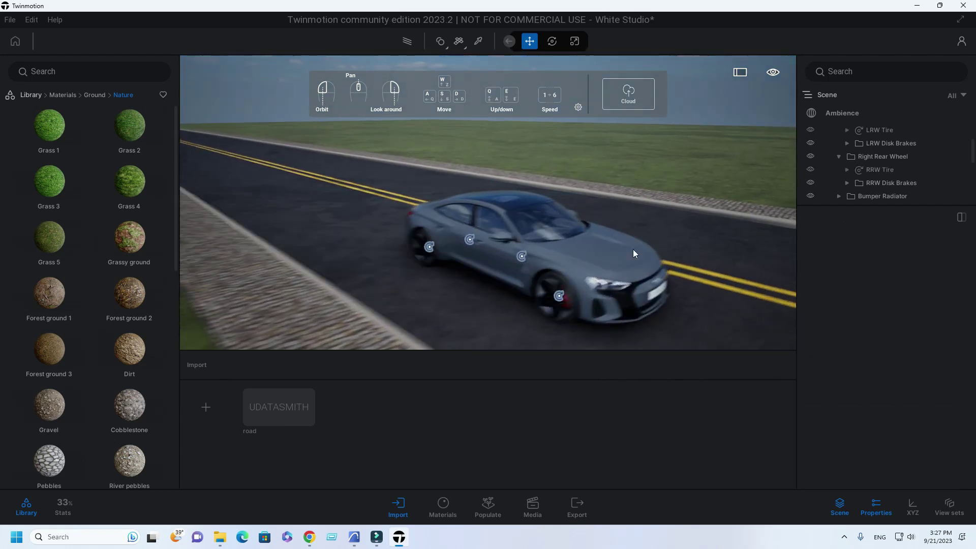
pyautogui.scroll(5, 621, 252)
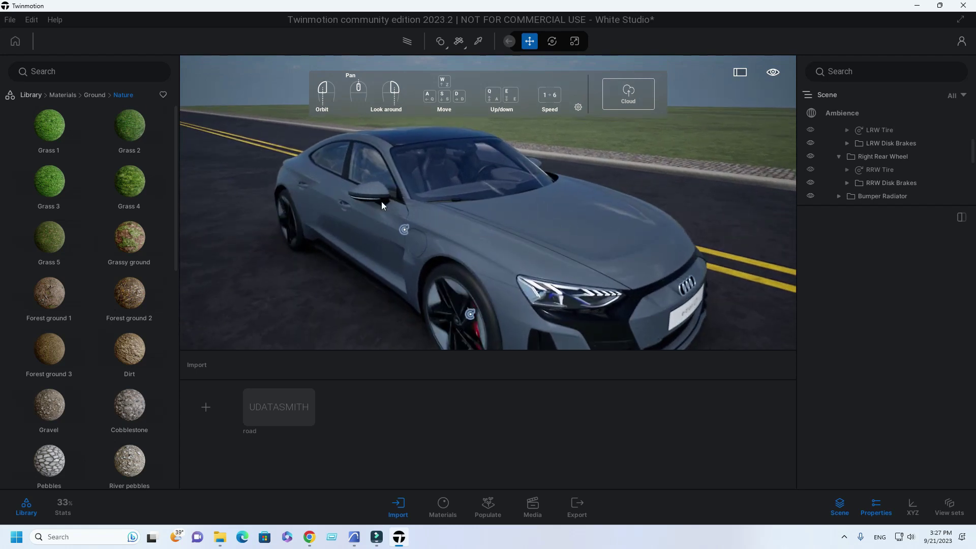
pyautogui.click(61, 95)
pyautogui.moveTo(175, 275); pyautogui.dragTo(190, 434)
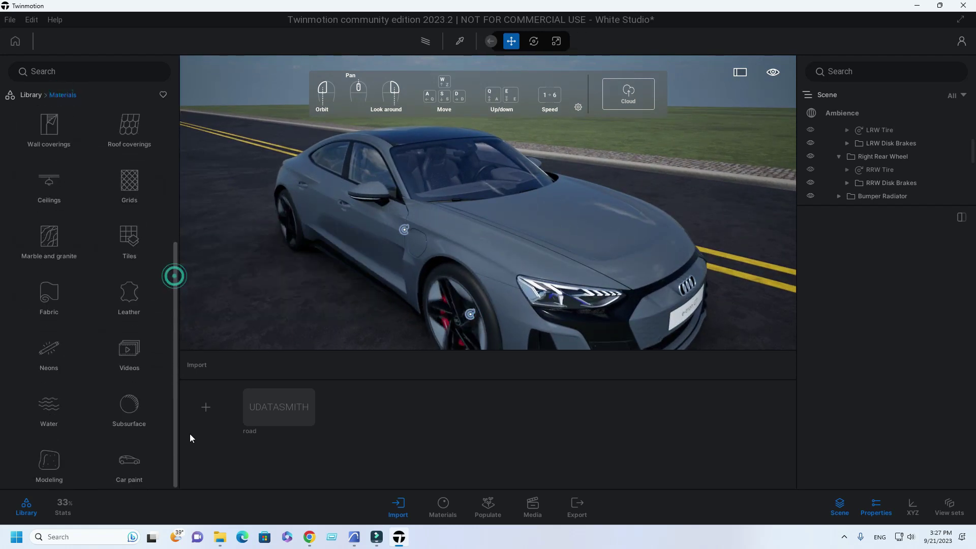
pyautogui.click(135, 464)
pyautogui.moveTo(75, 135); pyautogui.dragTo(356, 235)
# Hide Left Tail Lights Part 01 and Part 02 to expose the light elements inside the car's left tail light.
pyautogui.moveTo(437, 251); pyautogui.dragTo(412, 280, button='right')
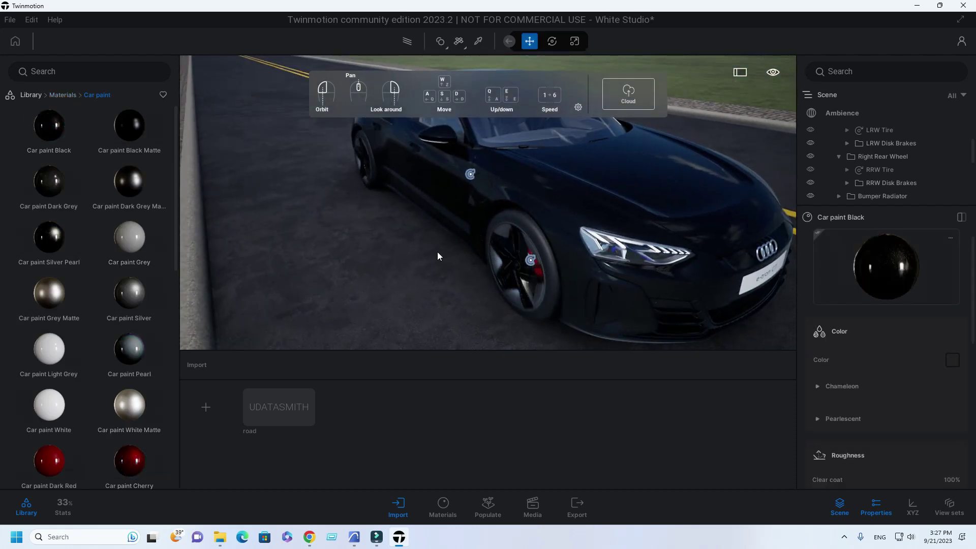
pyautogui.moveTo(364, 215); pyautogui.dragTo(453, 299)
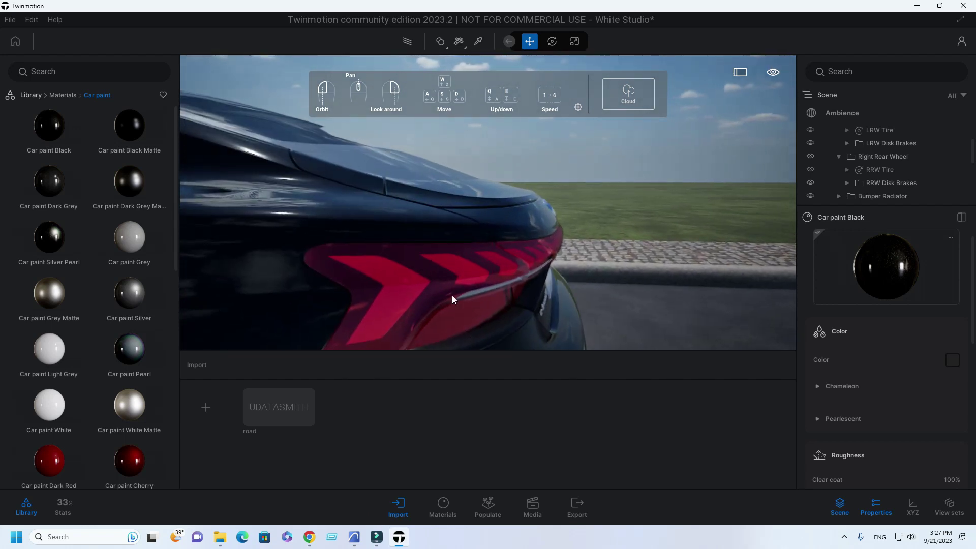
pyautogui.click(427, 267)
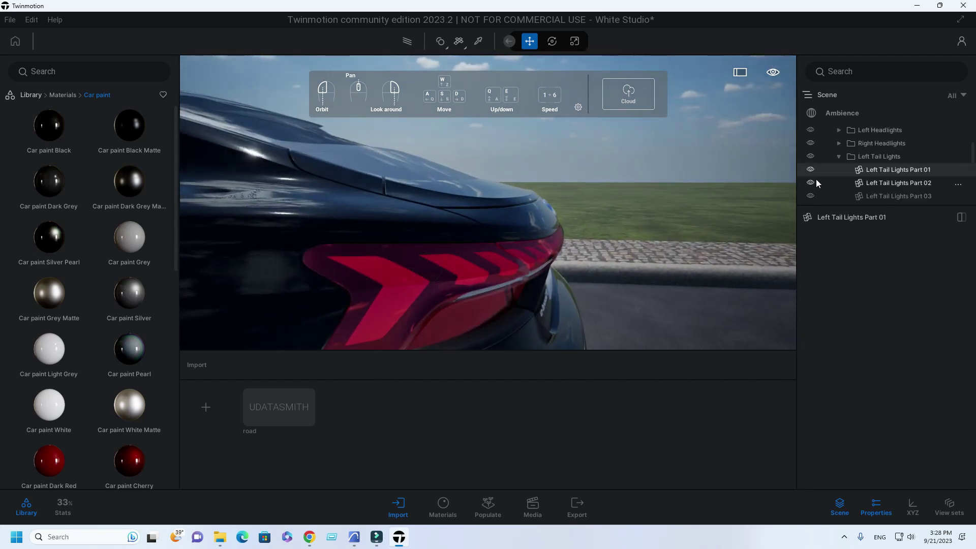
pyautogui.click(810, 169)
pyautogui.click(422, 261)
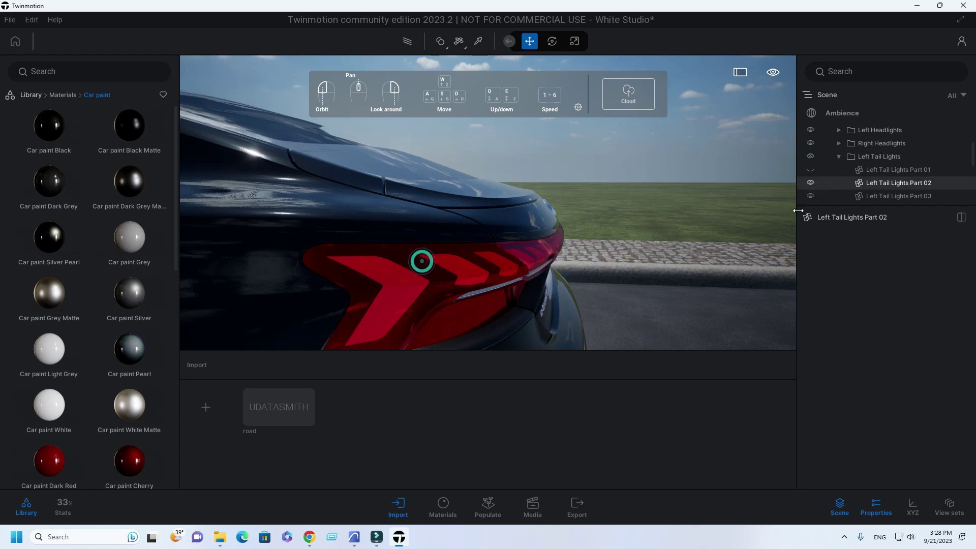
pyautogui.click(811, 182)
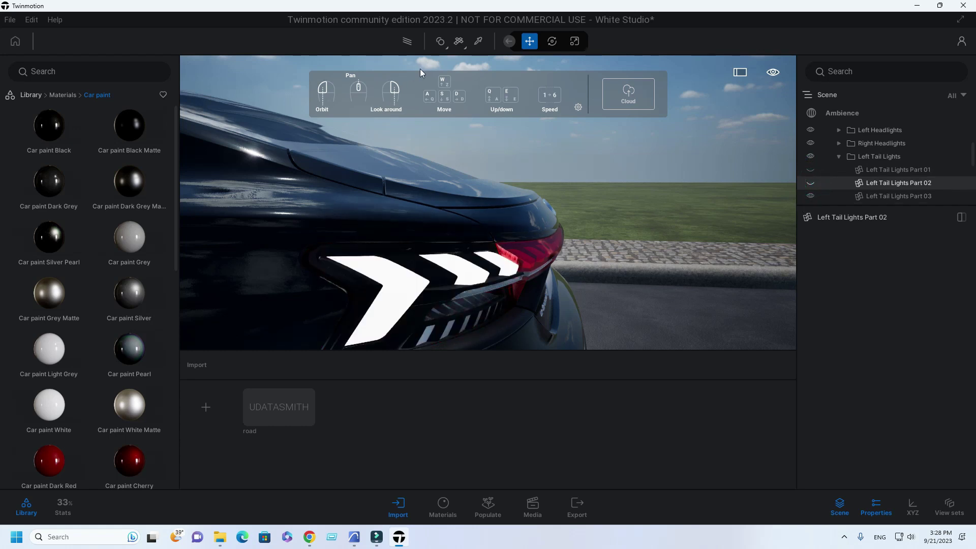
# Apply the Neon 01 material from the neon materials to the exposed arrow-shaped elements of the left tail light.
pyautogui.click(30, 95)
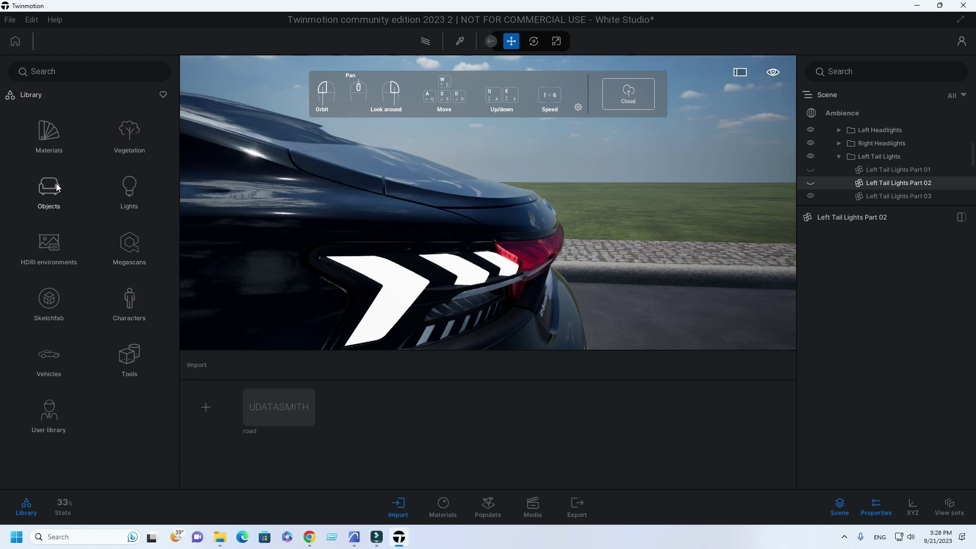
pyautogui.click(47, 137)
pyautogui.moveTo(175, 288); pyautogui.dragTo(173, 424)
pyautogui.click(48, 350)
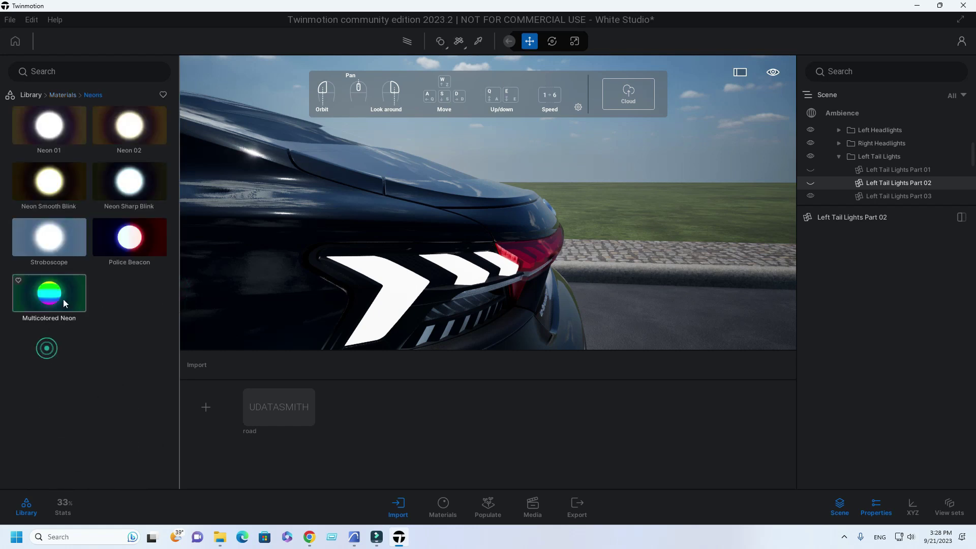
pyautogui.moveTo(57, 139); pyautogui.dragTo(375, 276)
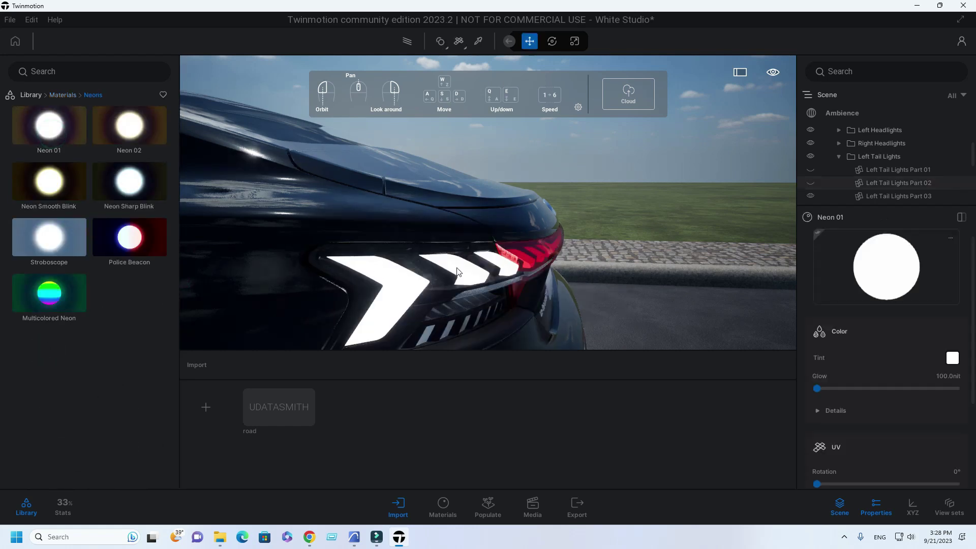
# Set the Neon 01 material's tint to red, FF4349.
pyautogui.click(952, 358)
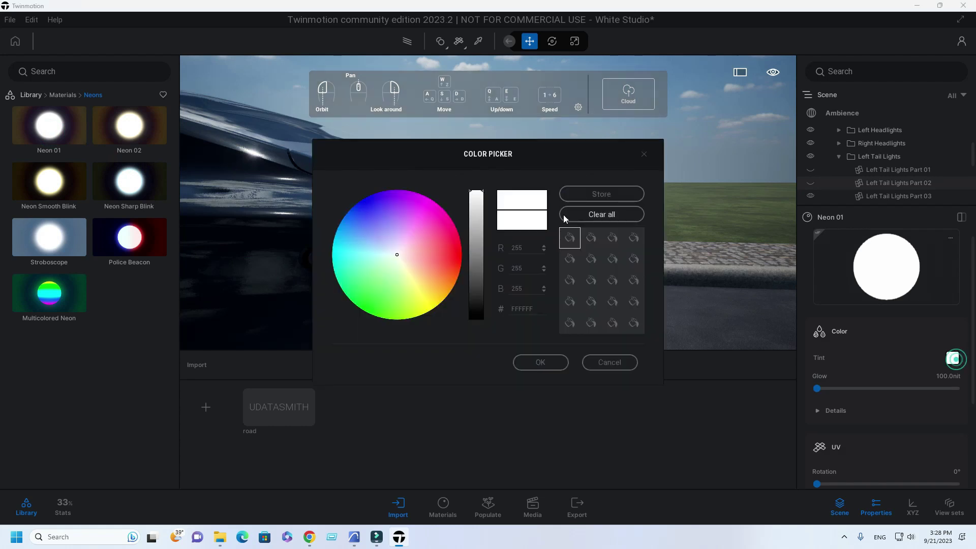
pyautogui.click(444, 253)
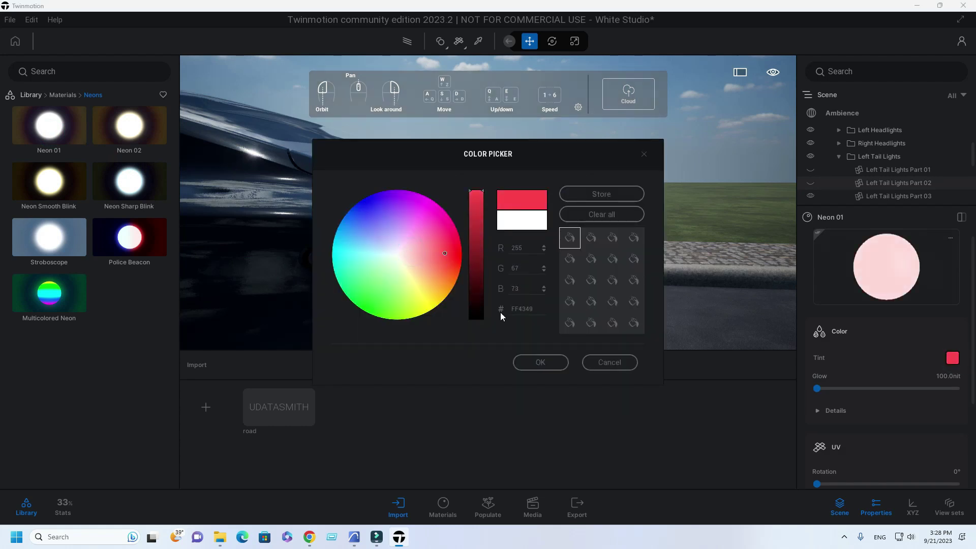
pyautogui.click(540, 362)
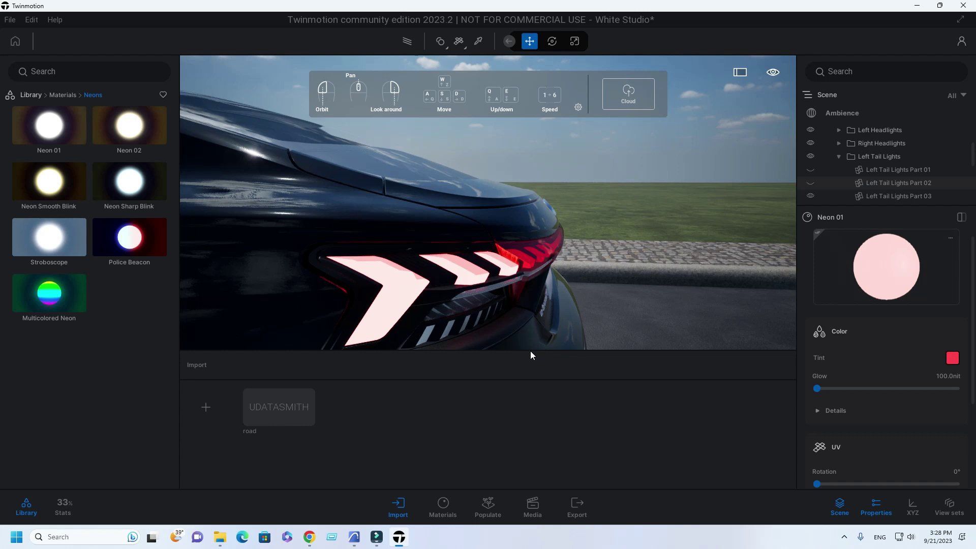
pyautogui.moveTo(488, 214); pyautogui.dragTo(473, 236, button='right')
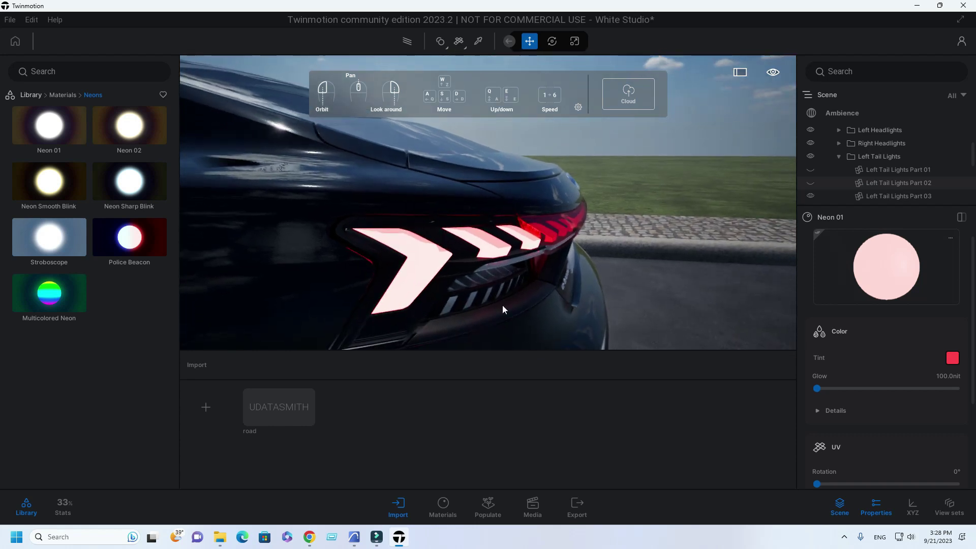
# Make Left Tail Lights Part 01 and Part 02 visible again.
pyautogui.click(811, 168)
pyautogui.click(811, 182)
pyautogui.moveTo(485, 215); pyautogui.dragTo(441, 242, button='right')
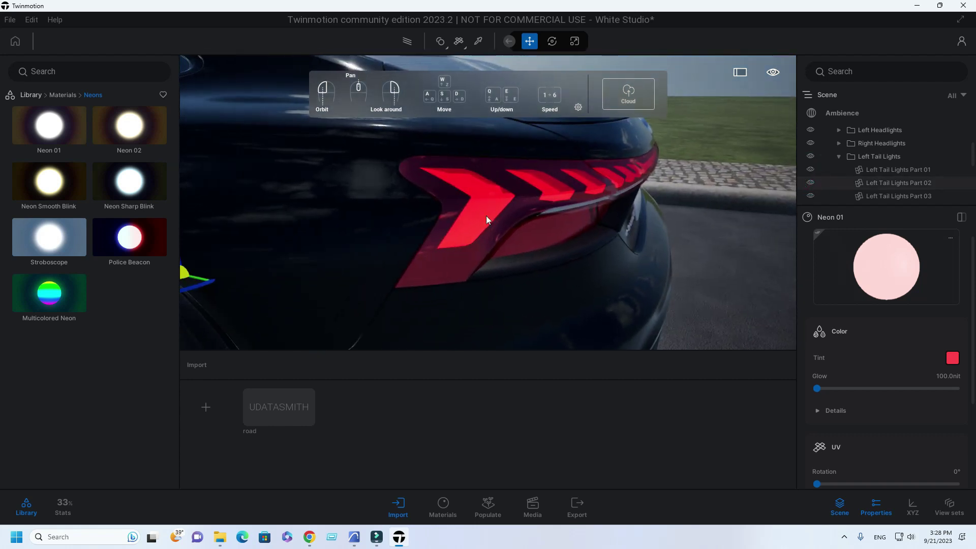
# Set the Neon 01 material's glow to 500 nit.
pyautogui.scroll(-5, 486, 216)
pyautogui.moveTo(486, 216); pyautogui.dragTo(471, 187, button='right')
pyautogui.scroll(-2, 472, 188)
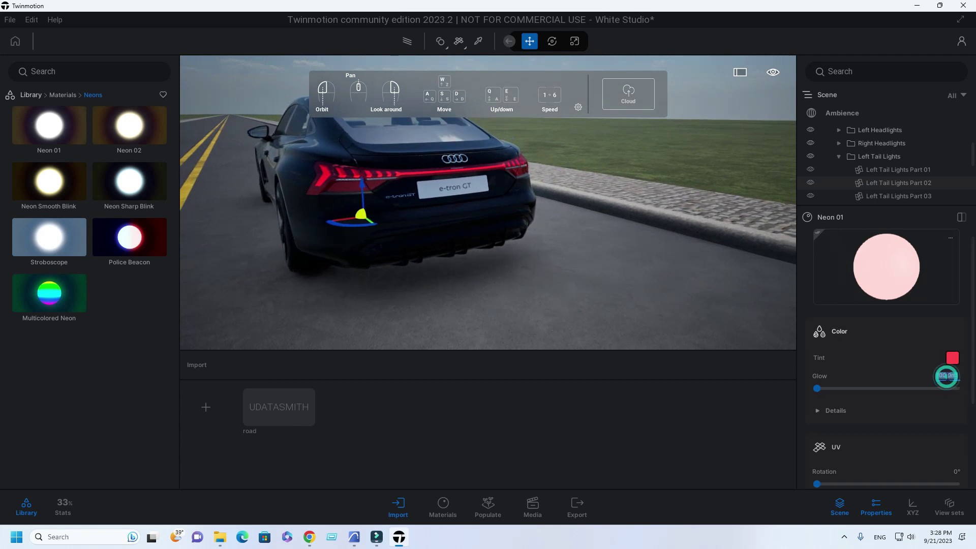
pyautogui.press('Return')
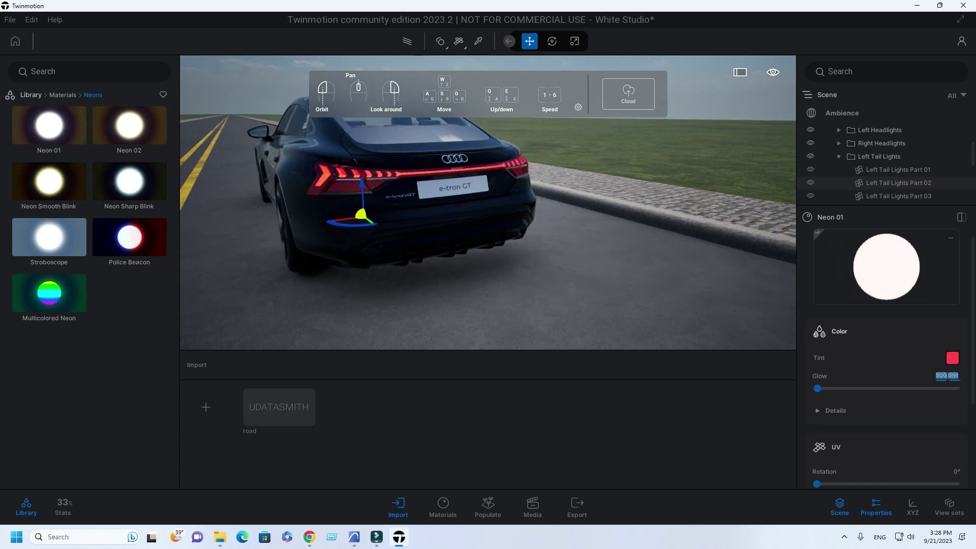
pyautogui.moveTo(543, 239); pyautogui.dragTo(498, 223, button='right')
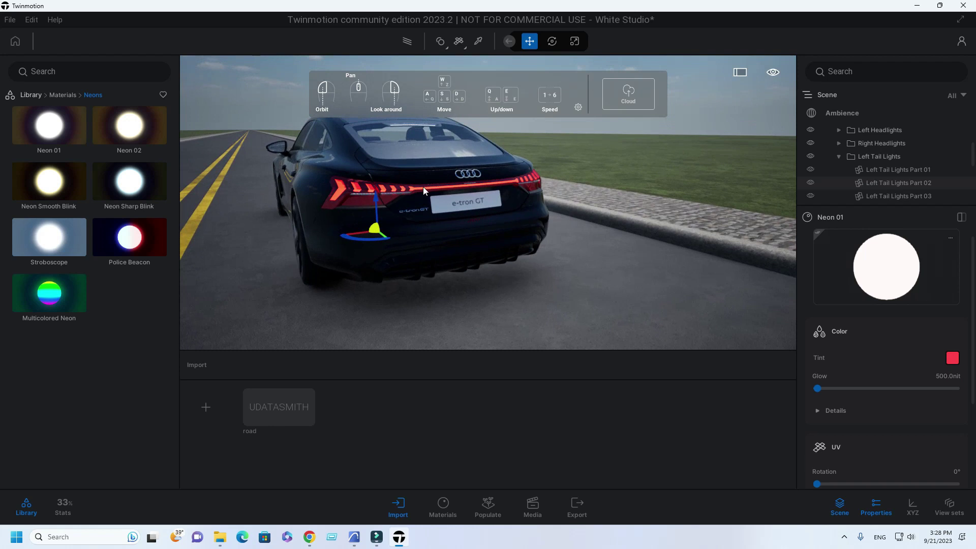
pyautogui.moveTo(533, 237); pyautogui.dragTo(502, 236, button='right')
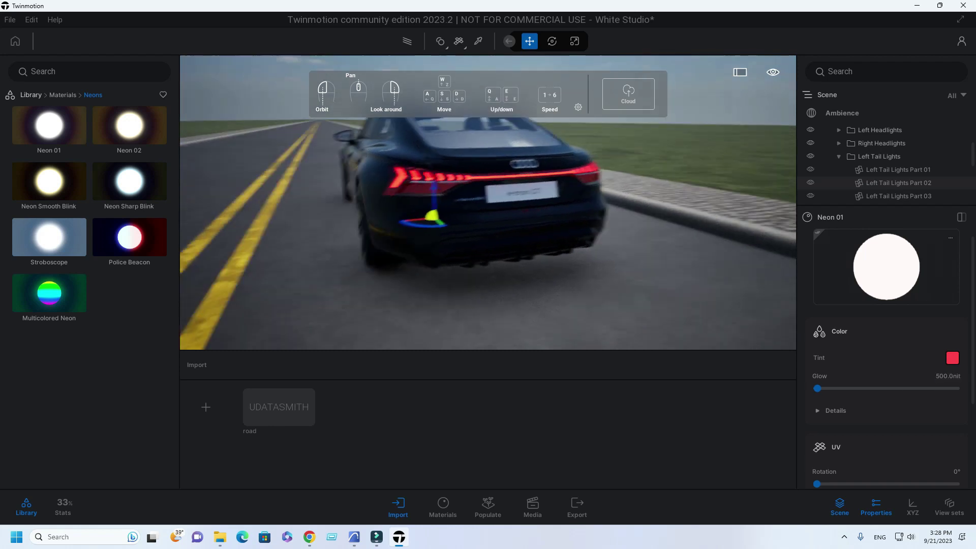
# Deselect the material and examine the car's tail lights, the road and the surrounding grass from several angles.
pyautogui.scroll(-3, 502, 236)
pyautogui.moveTo(503, 236); pyautogui.dragTo(549, 183, button='middle')
pyautogui.moveTo(575, 173); pyautogui.dragTo(587, 200, button='right')
pyautogui.moveTo(660, 201); pyautogui.dragTo(675, 138, button='right')
pyautogui.press('Escape')
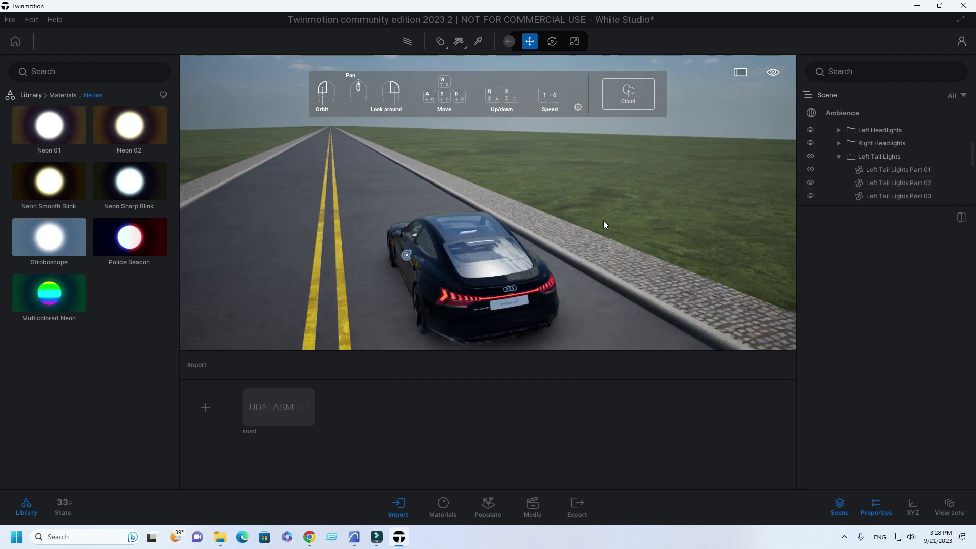
pyautogui.moveTo(527, 183); pyautogui.dragTo(496, 202, button='right')
pyautogui.scroll(-5, 526, 181)
pyautogui.press('d')
pyautogui.press('a')
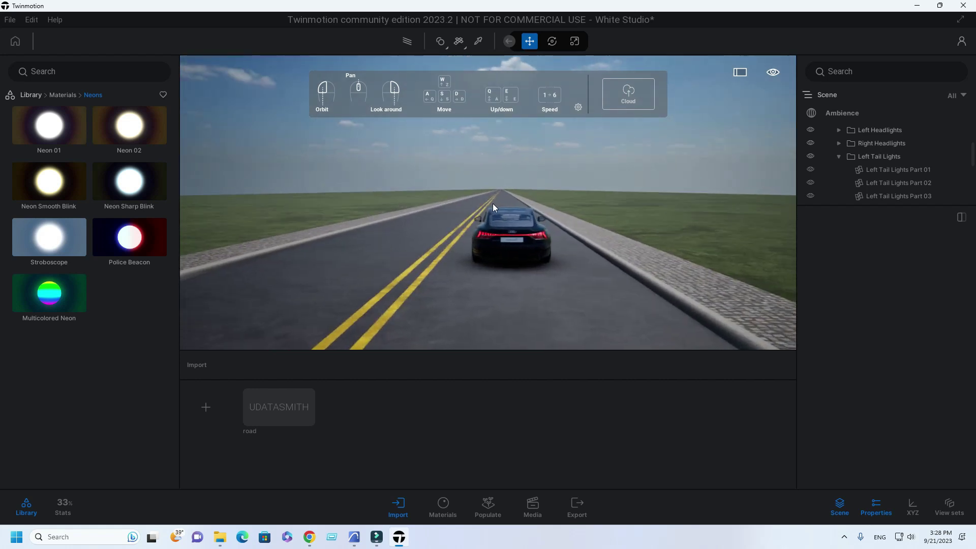
pyautogui.press('d')
pyautogui.press('w')
pyautogui.moveTo(489, 203); pyautogui.dragTo(462, 200, button='right')
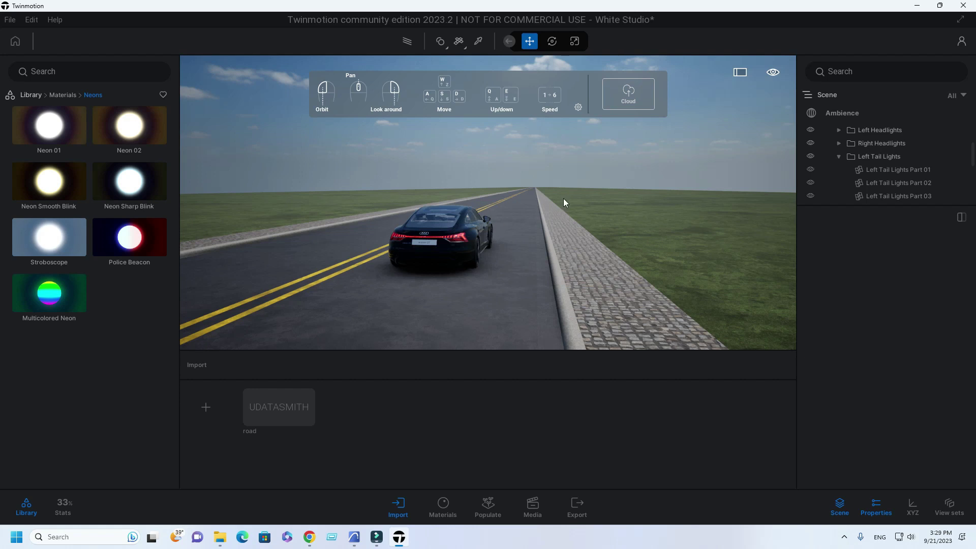
pyautogui.press('e')
pyautogui.moveTo(590, 196); pyautogui.dragTo(629, 202, button='right')
pyautogui.moveTo(368, 269); pyautogui.dragTo(369, 271)
pyautogui.moveTo(572, 208); pyautogui.dragTo(571, 202)
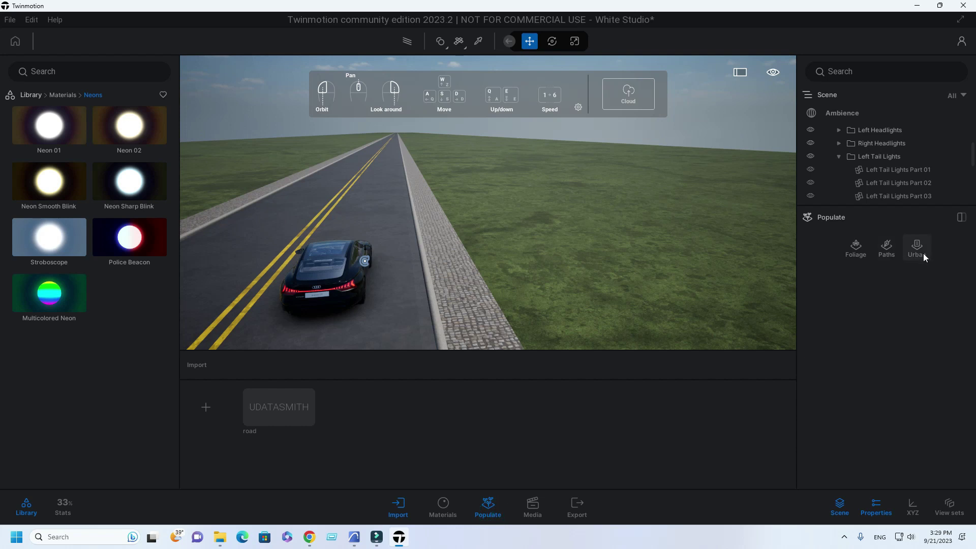
# Add the Norway Spruce tree to the foliage Scatter set and set its age to 100%.
pyautogui.click(861, 253)
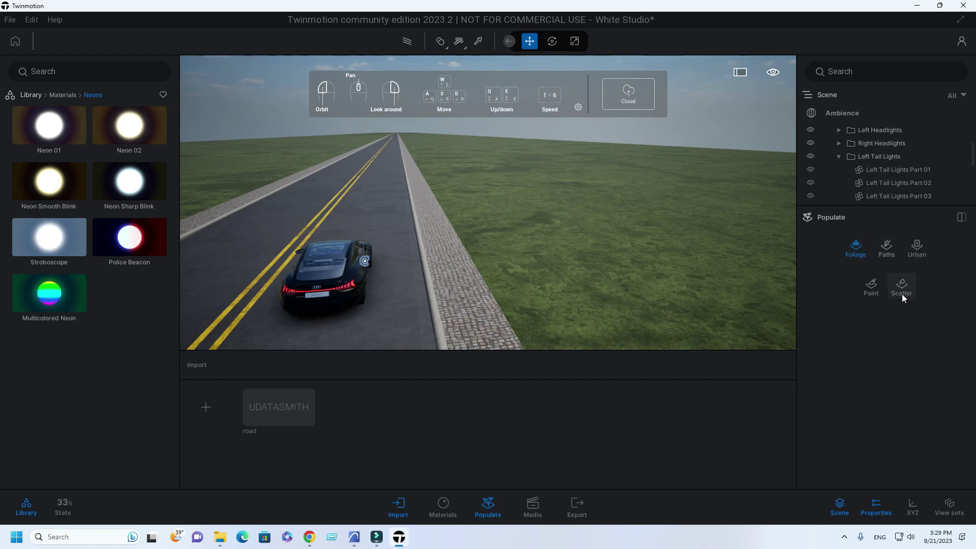
pyautogui.click(901, 294)
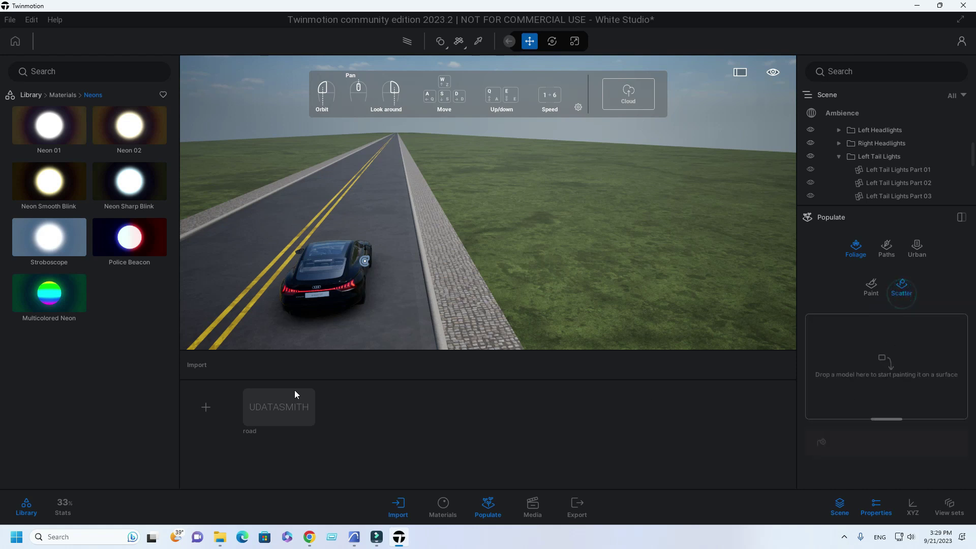
pyautogui.click(30, 95)
pyautogui.click(129, 134)
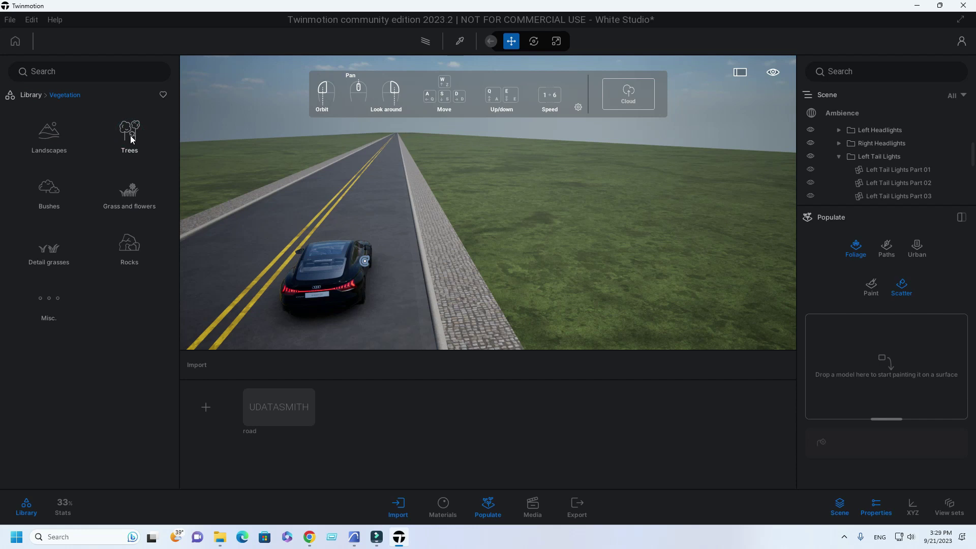
pyautogui.click(130, 135)
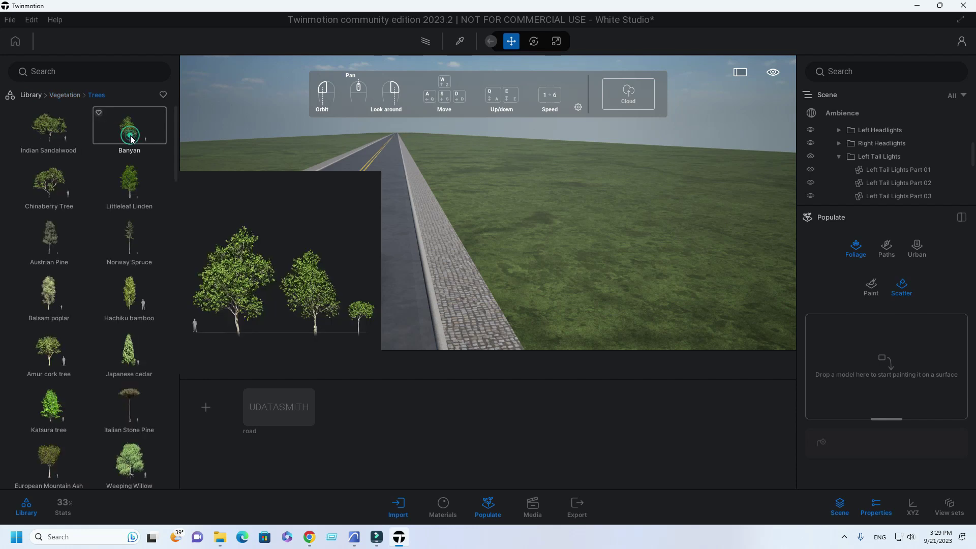
pyautogui.click(131, 236)
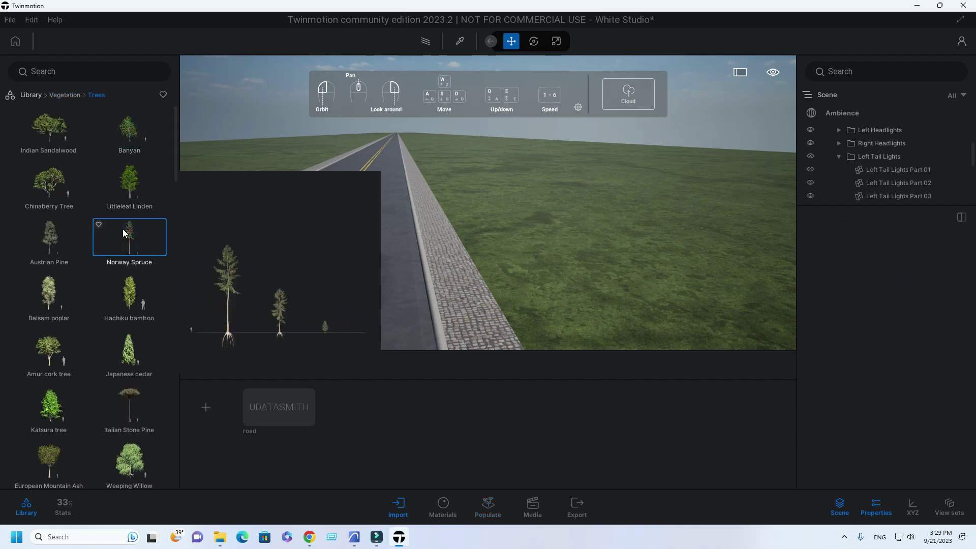
pyautogui.click(482, 507)
pyautogui.moveTo(134, 237); pyautogui.dragTo(870, 387)
pyautogui.click(842, 336)
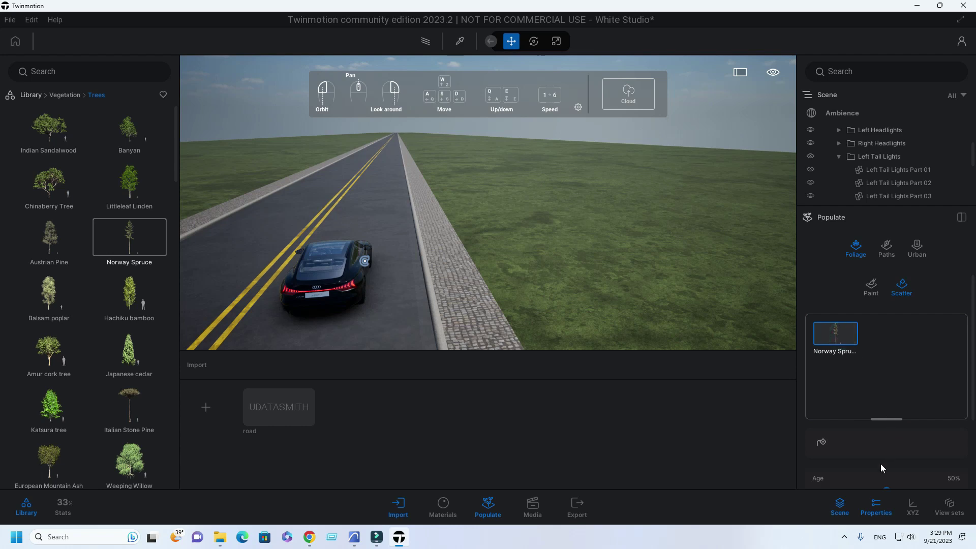
pyautogui.scroll(-2, 868, 464)
pyautogui.moveTo(900, 441); pyautogui.dragTo(910, 440)
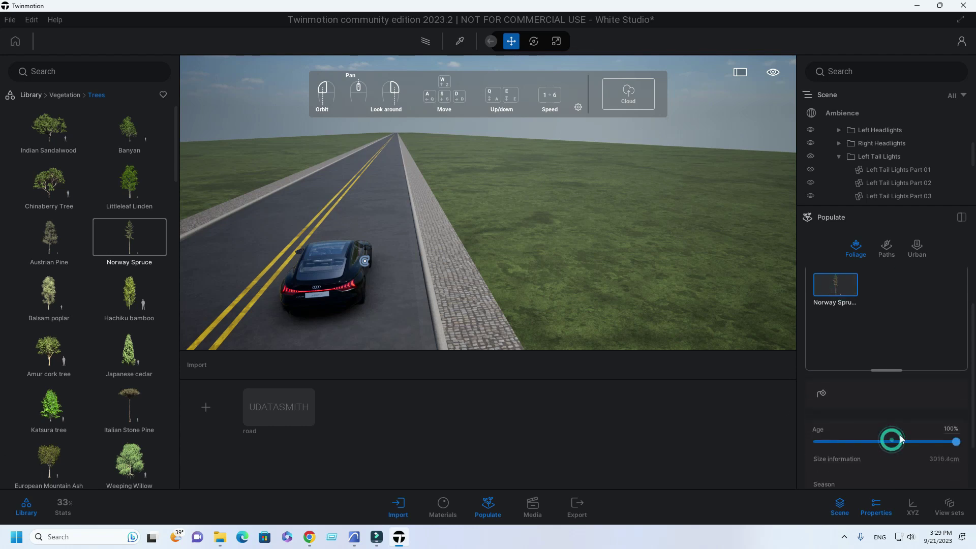
# Add a second Norway Spruce and a Chinaberry Tree to the Scatter set, with all three entries selected.
pyautogui.moveTo(161, 249)
pyautogui.mouseDown()
pyautogui.moveTo(637, 337)
pyautogui.moveTo(886, 326)
pyautogui.moveTo(882, 335)
pyautogui.mouseUp()
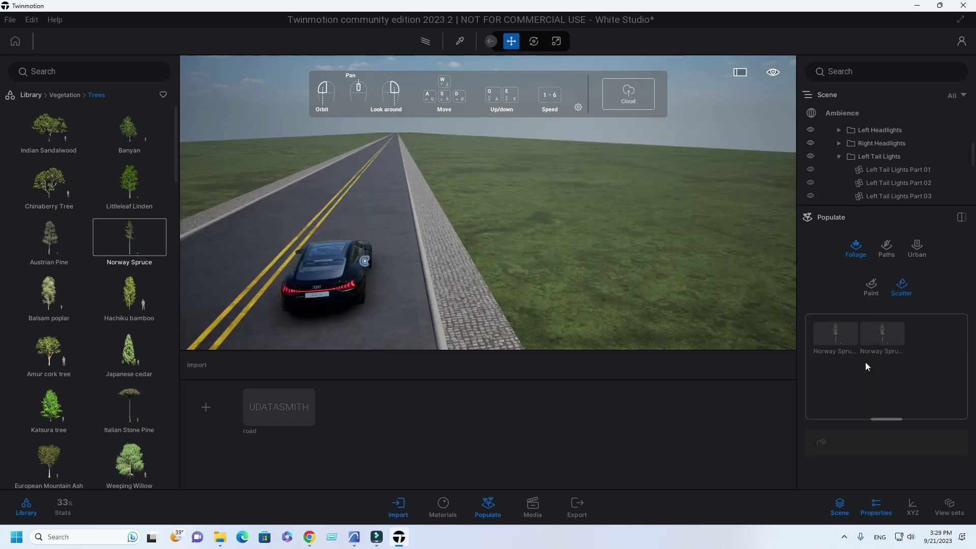
pyautogui.click(891, 343)
pyautogui.keyDown('ctrl'); pyautogui.click(844, 293); pyautogui.keyUp('ctrl')
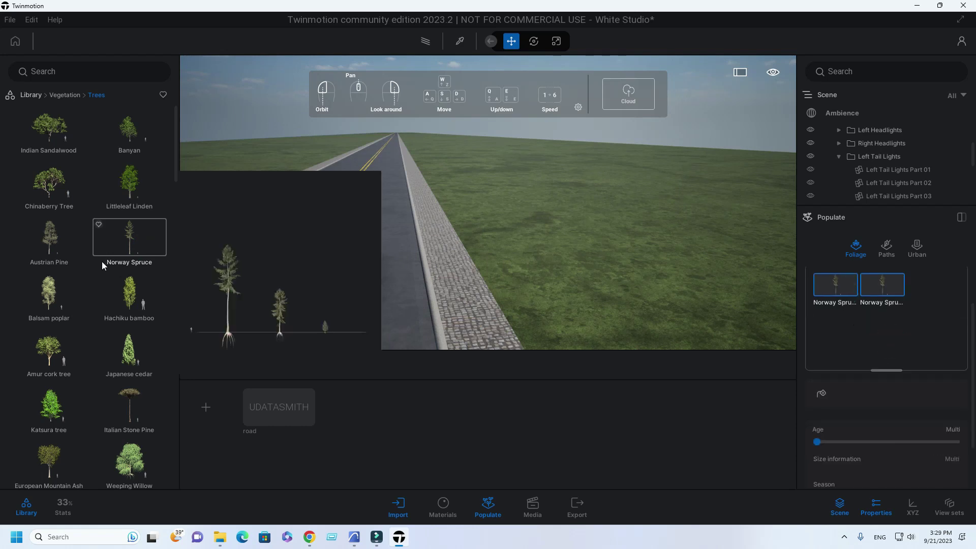
pyautogui.moveTo(61, 192)
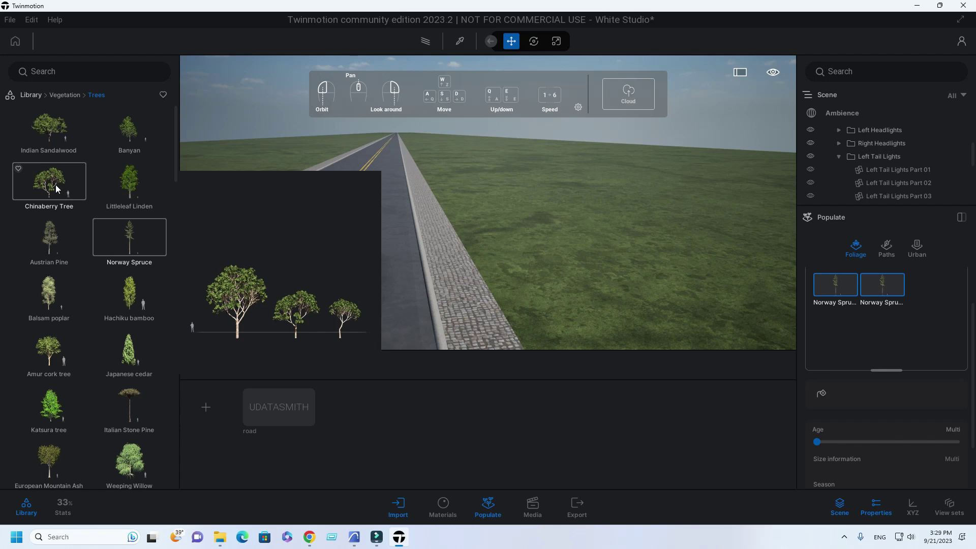
pyautogui.moveTo(886, 336); pyautogui.dragTo(886, 336)
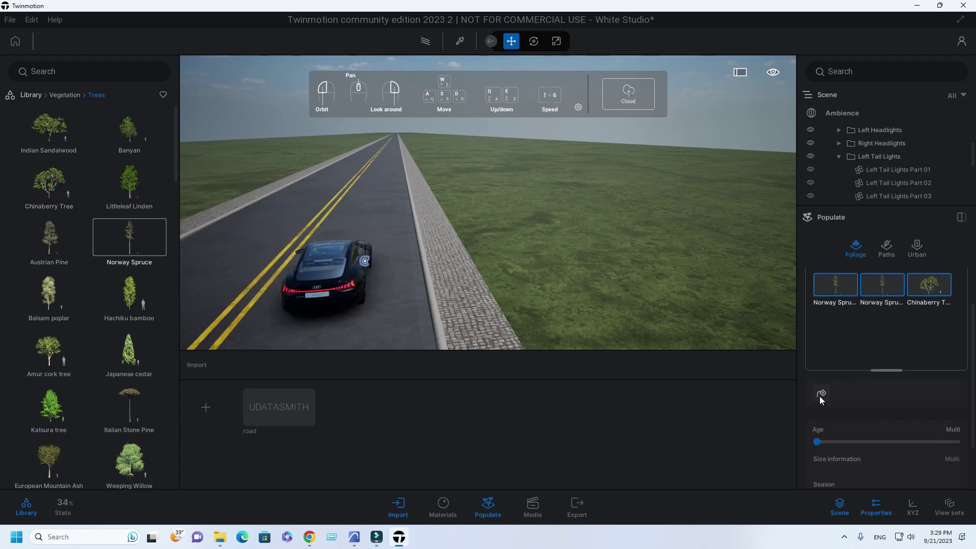
# Scatter the selected trees over the grass on both sides of the road.
pyautogui.click(820, 394)
pyautogui.click(627, 296)
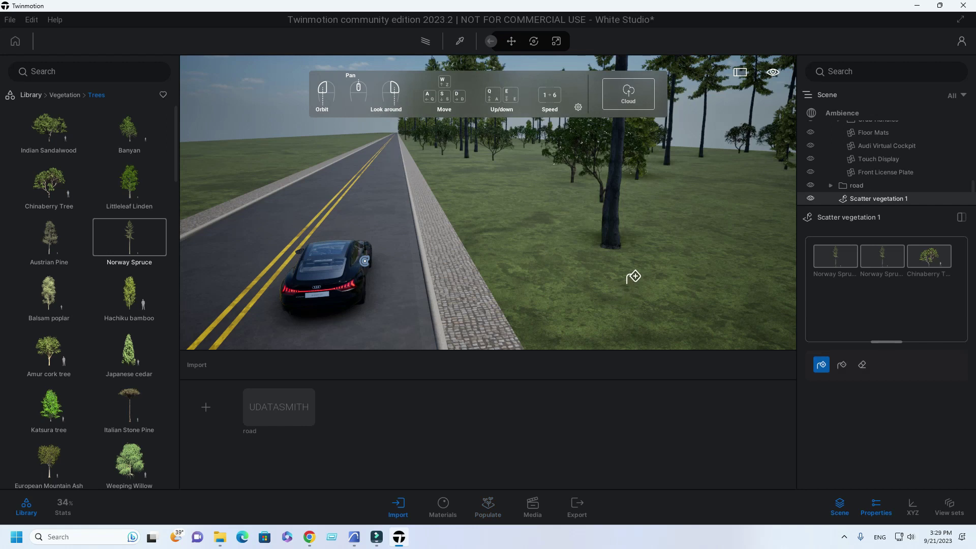
pyautogui.click(230, 163)
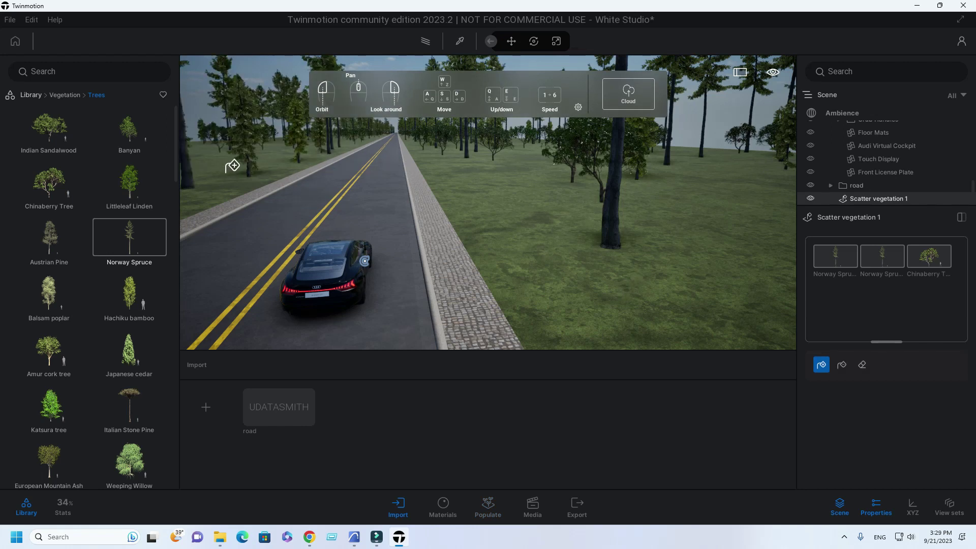
pyautogui.moveTo(336, 169); pyautogui.dragTo(508, 223, button='right')
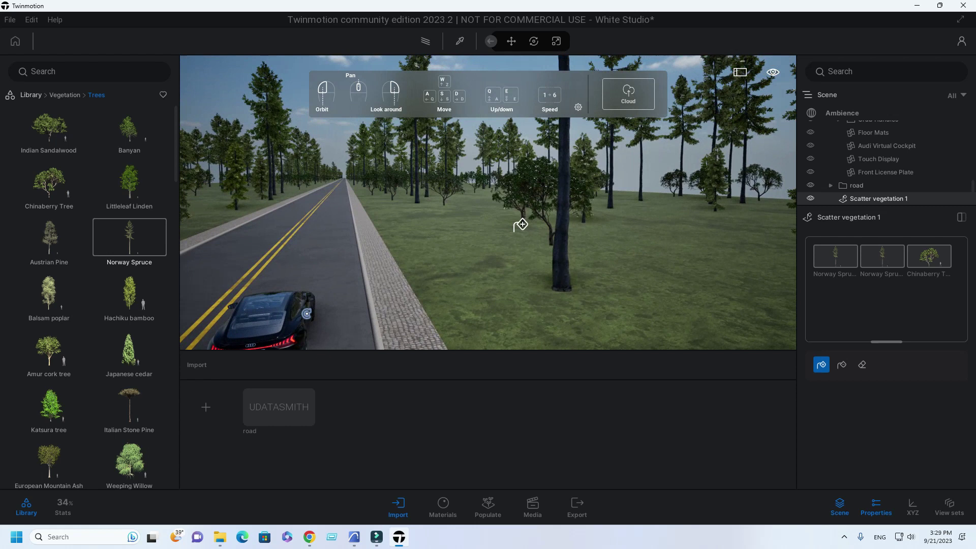
# Scatter more of the selected trees on the grass beside the road, to the right of the car.
pyautogui.click(520, 232)
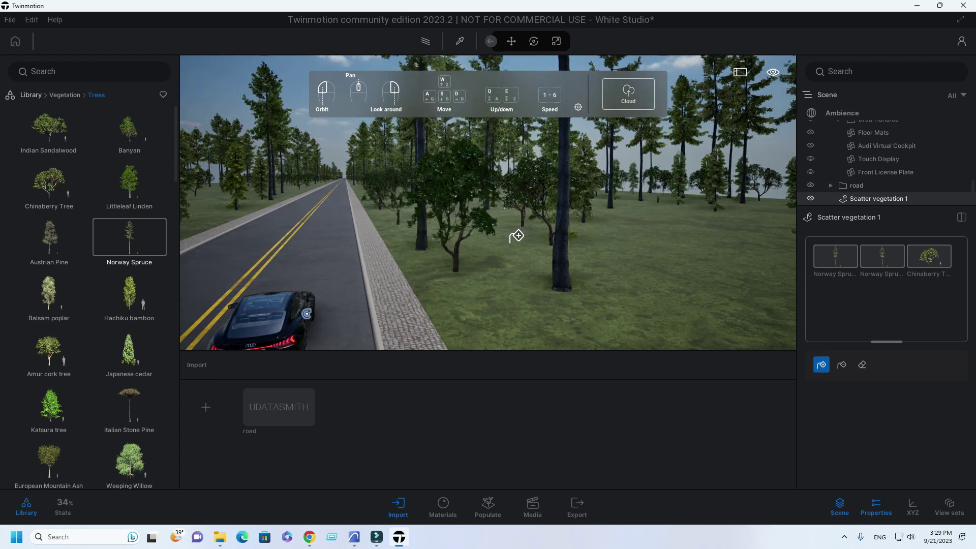
pyautogui.moveTo(219, 200); pyautogui.dragTo(356, 204, button='right')
pyautogui.moveTo(534, 191); pyautogui.dragTo(457, 189, button='right')
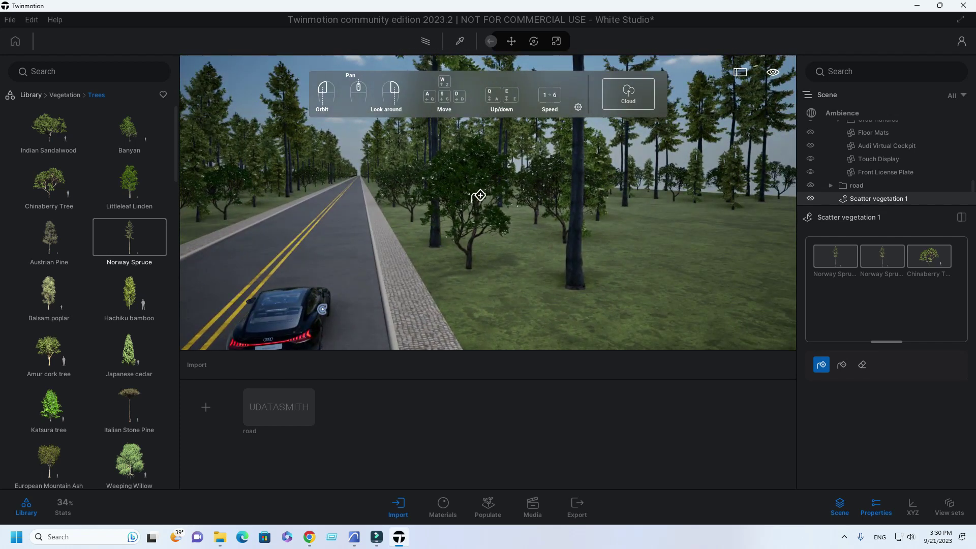
pyautogui.press('Right')
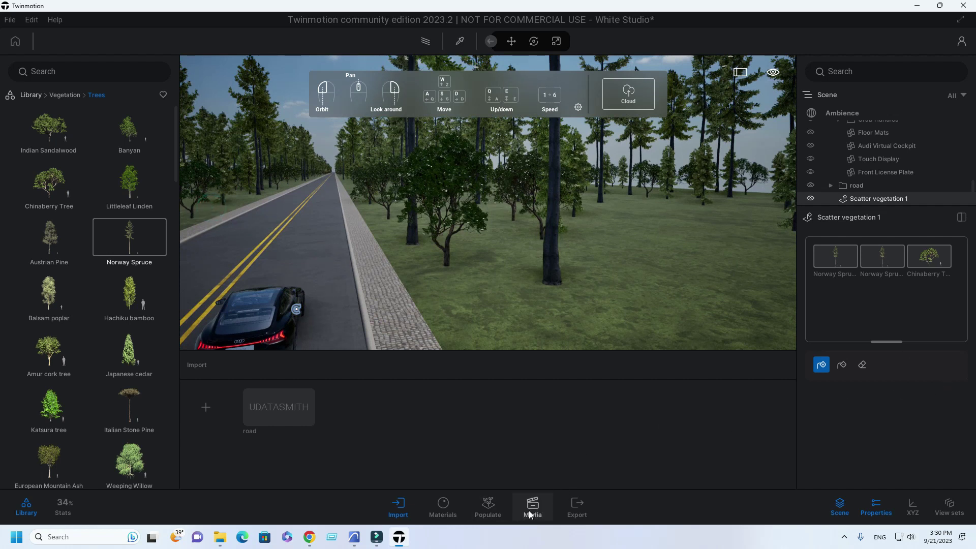
pyautogui.moveTo(562, 252); pyautogui.dragTo(513, 250, button='right')
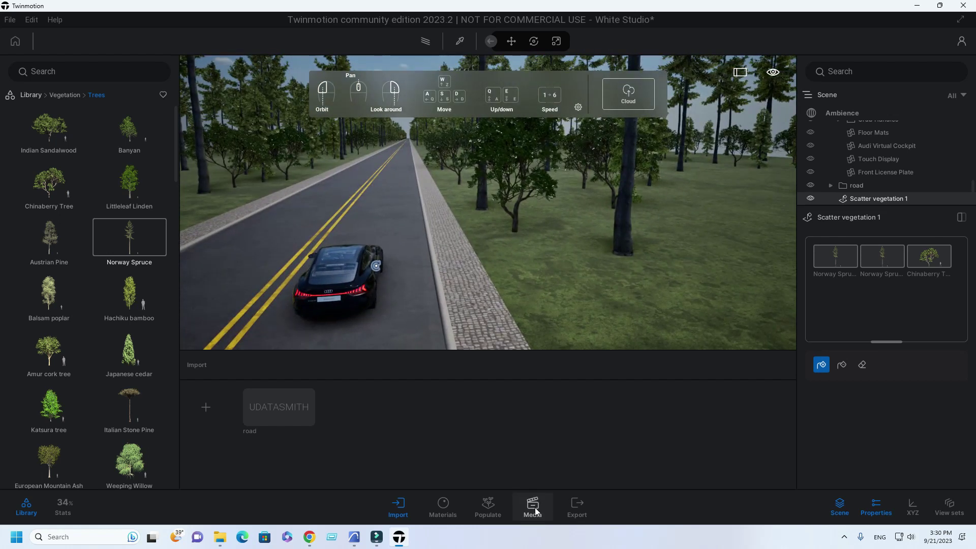
# Start a new foliage Scatter set and add Bush base 2 from the Bushes library to it.
pyautogui.click(487, 506)
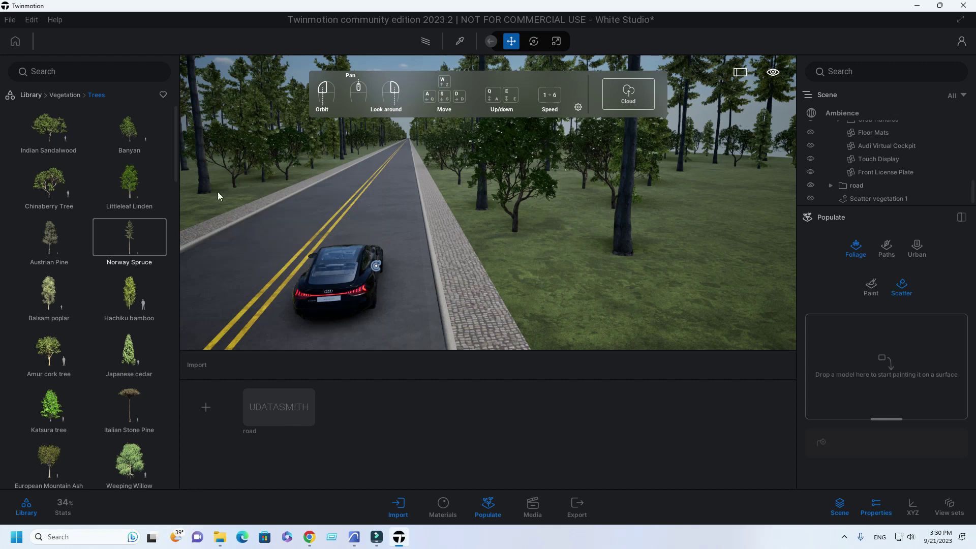
pyautogui.click(67, 95)
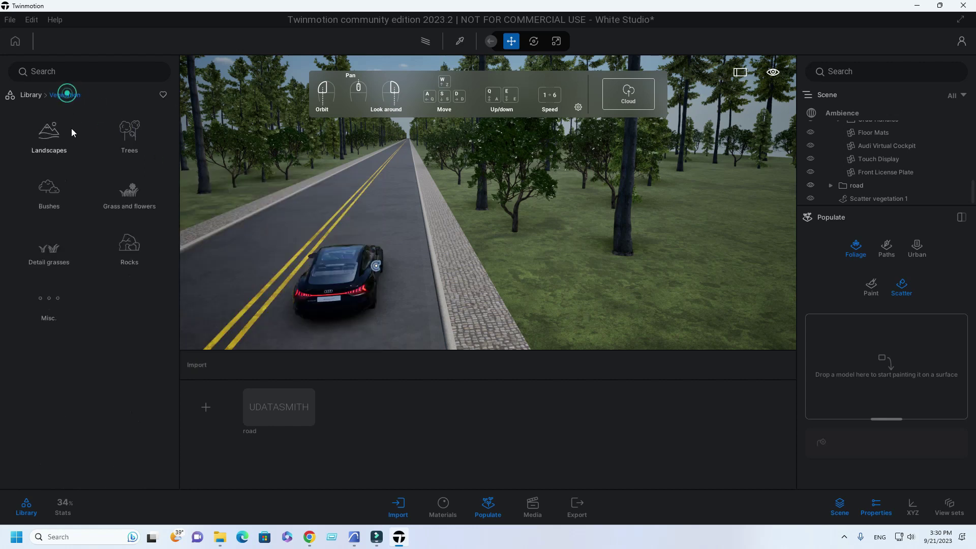
pyautogui.click(51, 189)
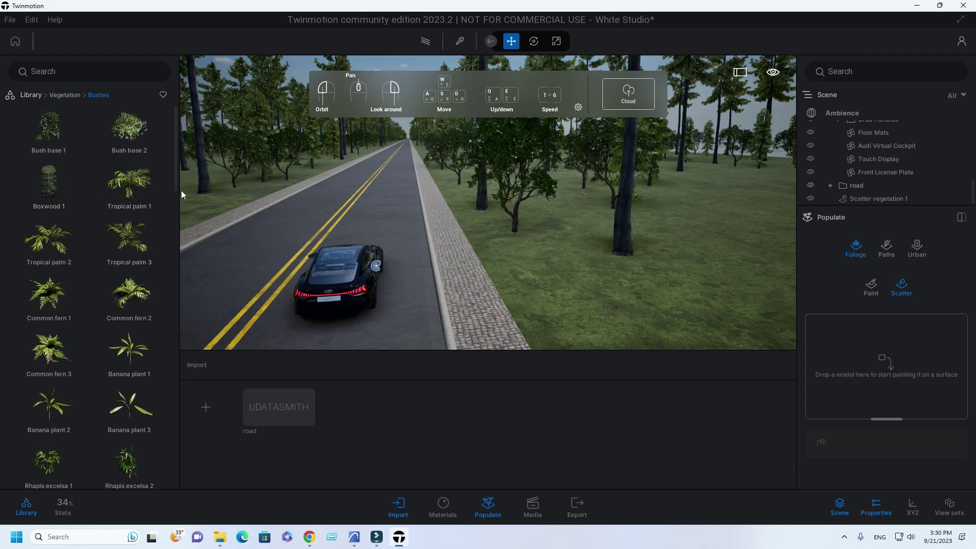
pyautogui.moveTo(177, 187); pyautogui.dragTo(174, 373)
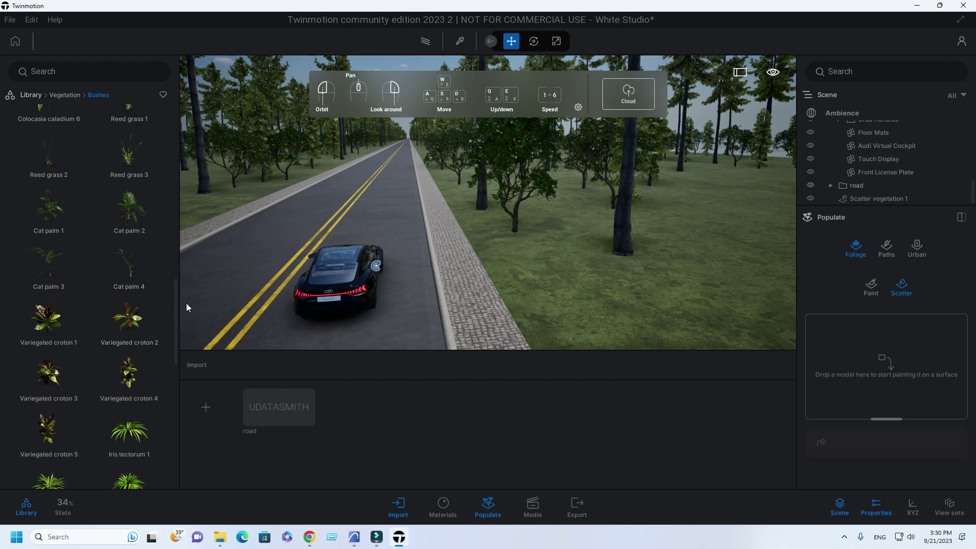
pyautogui.moveTo(175, 299); pyautogui.dragTo(204, 109)
pyautogui.moveTo(129, 125); pyautogui.dragTo(871, 395)
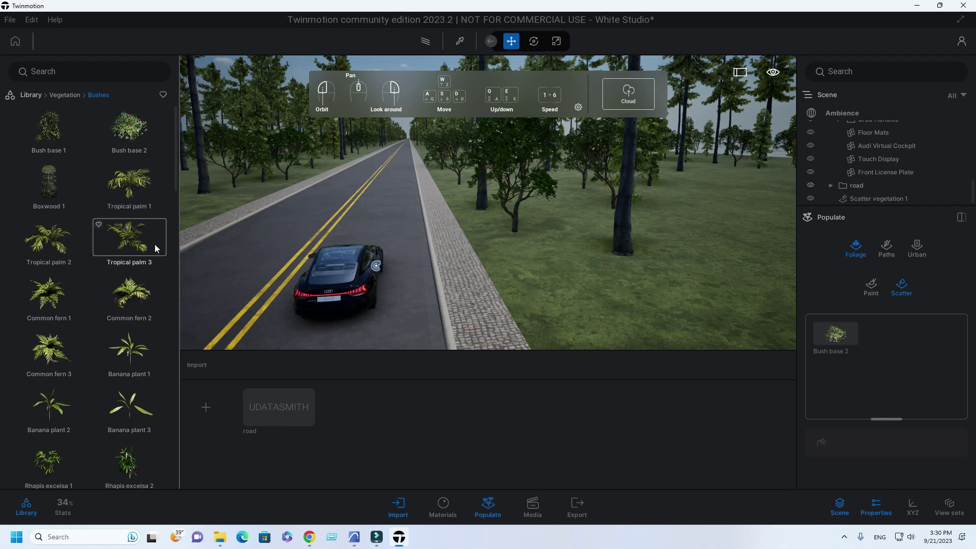
# Add Iris tectorum 3 and Iris tectorum 2 to the Scatter set, with all three plants selected.
pyautogui.moveTo(174, 188); pyautogui.dragTo(170, 387)
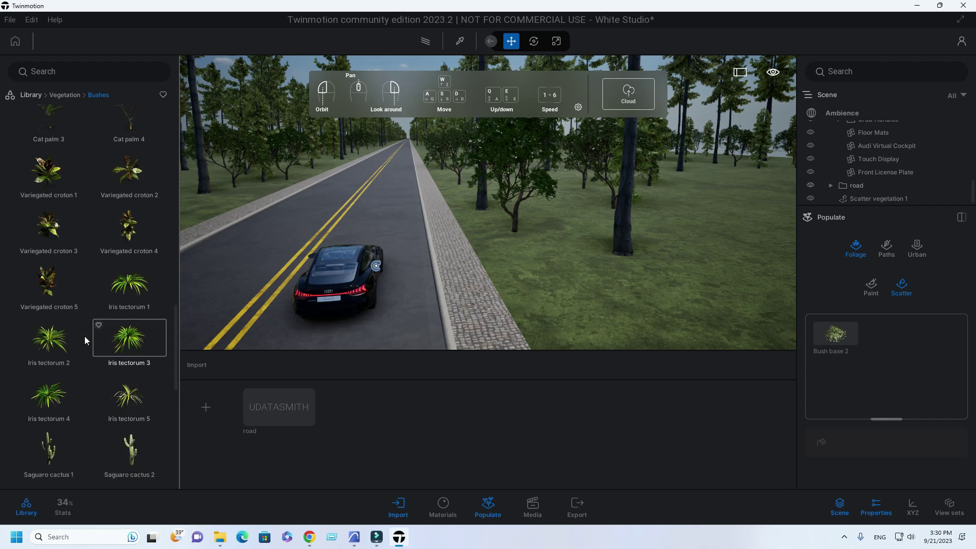
pyautogui.moveTo(129, 338); pyautogui.dragTo(914, 379)
pyautogui.moveTo(63, 347); pyautogui.dragTo(894, 383)
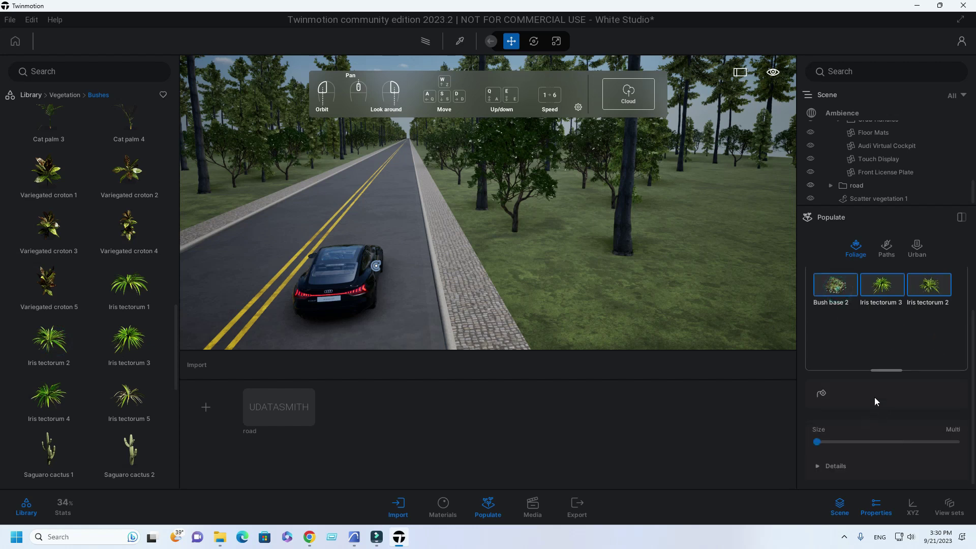
# Scatter the selected bushes and iris plants along the grass edge on the right side of the road.
pyautogui.click(821, 394)
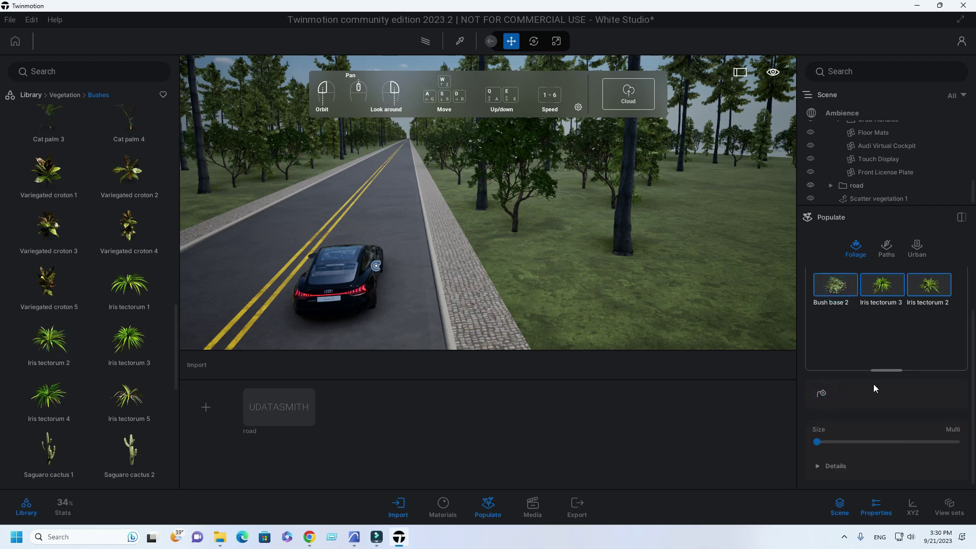
pyautogui.click(821, 394)
pyautogui.click(540, 312)
pyautogui.click(525, 285)
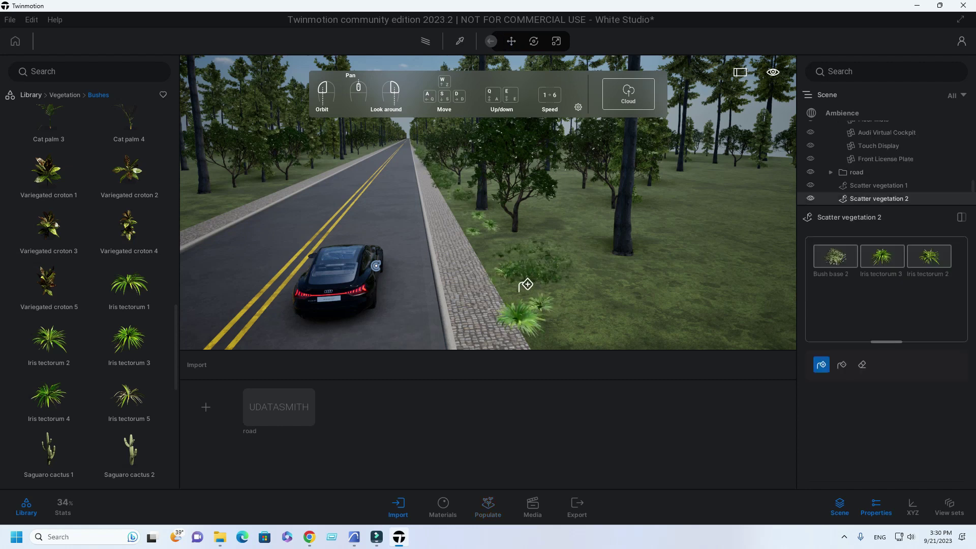
pyautogui.click(497, 234)
# Scatter the same bushes and iris plants along the grass edge on the left side of the road.
pyautogui.moveTo(535, 266); pyautogui.dragTo(254, 240, button='right')
pyautogui.click(241, 239)
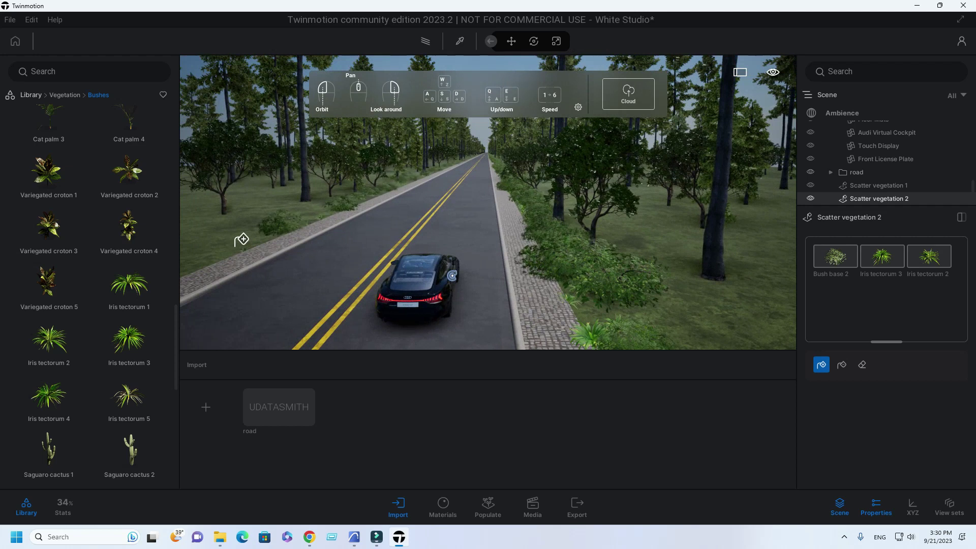
pyautogui.click(254, 235)
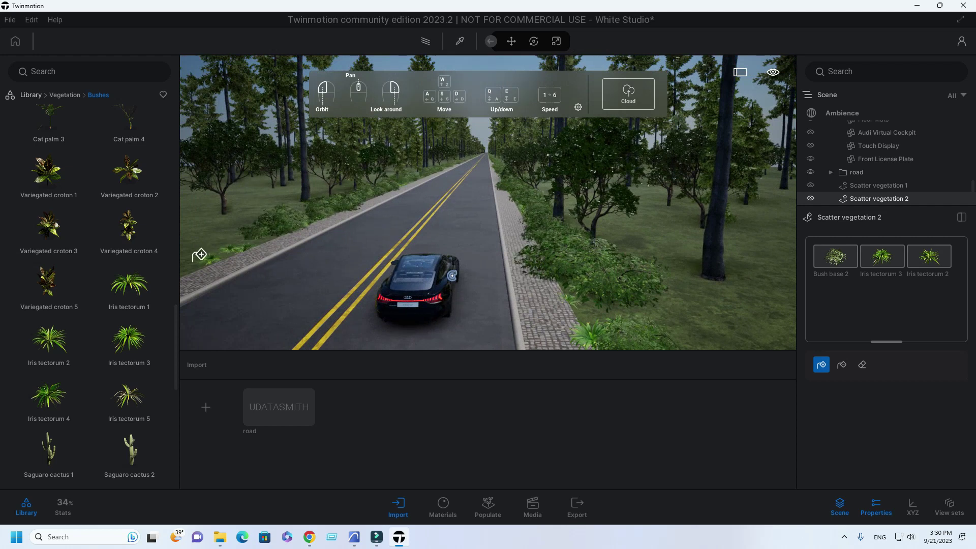
pyautogui.moveTo(233, 241); pyautogui.dragTo(231, 242, button='right')
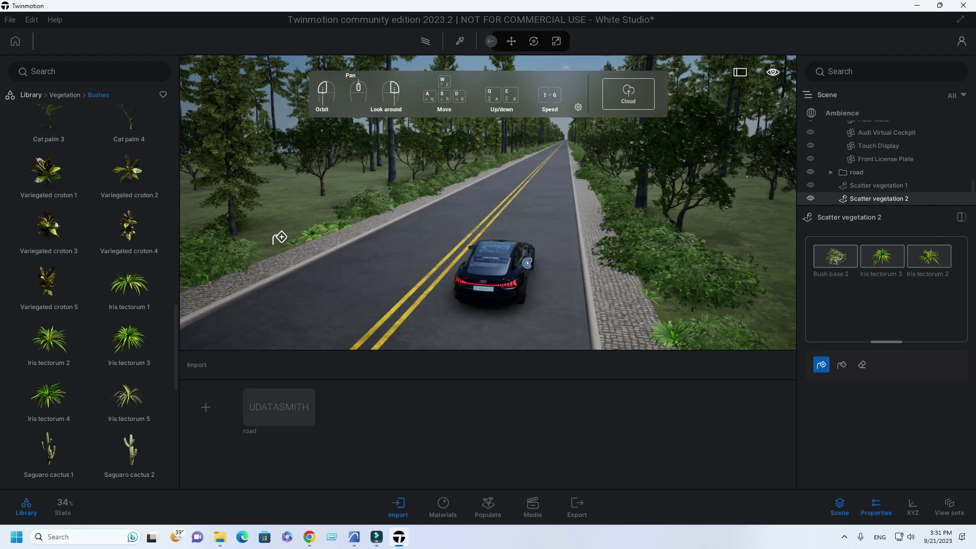
pyautogui.moveTo(341, 234); pyautogui.dragTo(355, 227, button='right')
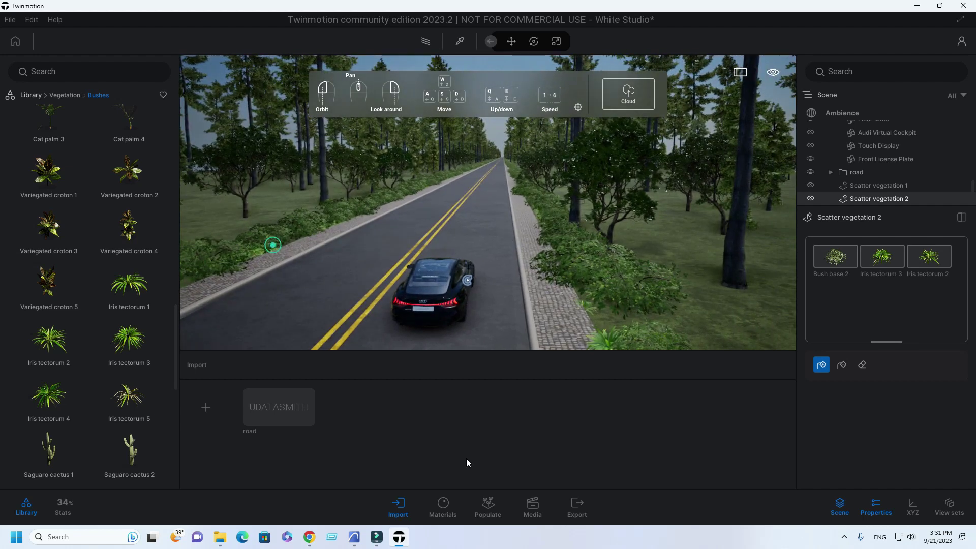
# Create the first video in the media section from the current view of the car's front.
pyautogui.click(532, 505)
pyautogui.click(209, 364)
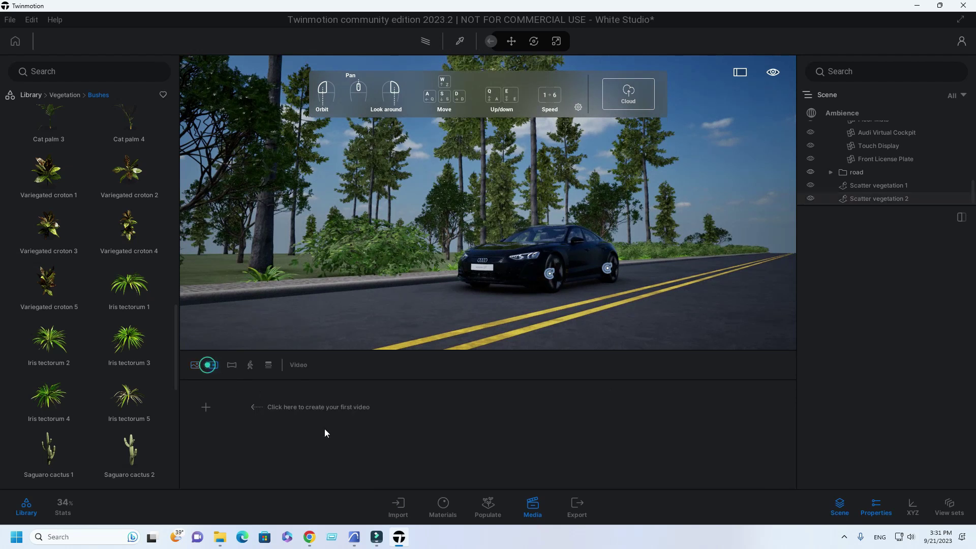
pyautogui.click(213, 407)
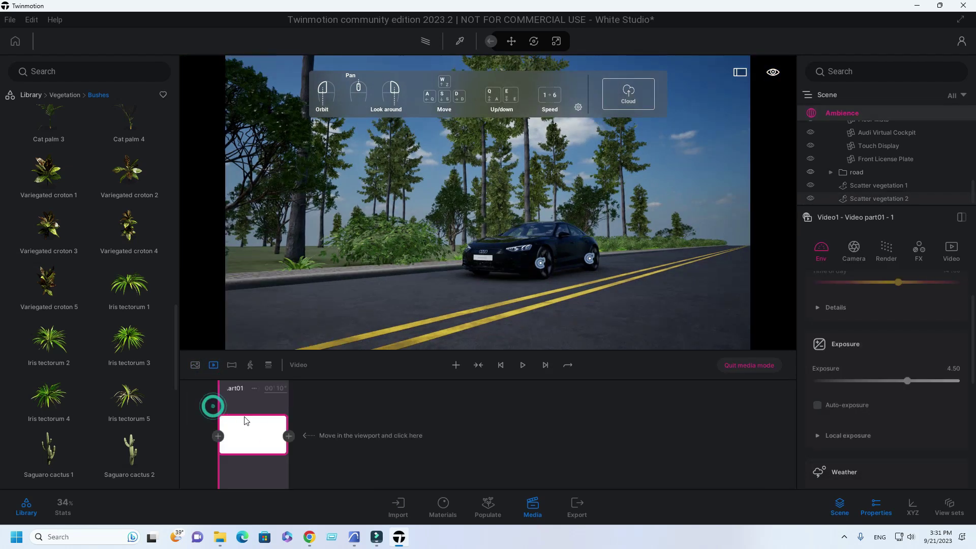
# Frame the car from a low viewpoint ahead of it on the road and update the first keyframe with this view.
pyautogui.moveTo(577, 265); pyautogui.dragTo(673, 225)
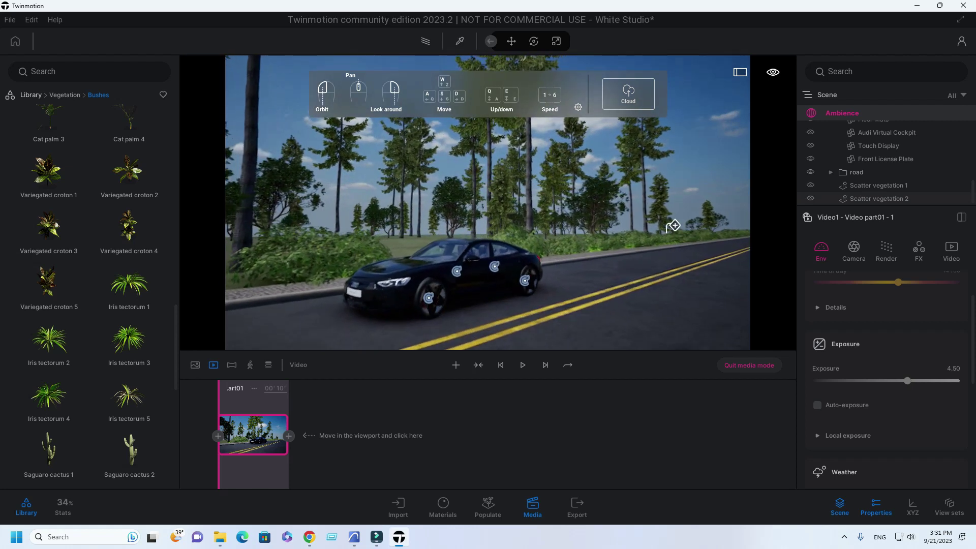
pyautogui.click(511, 42)
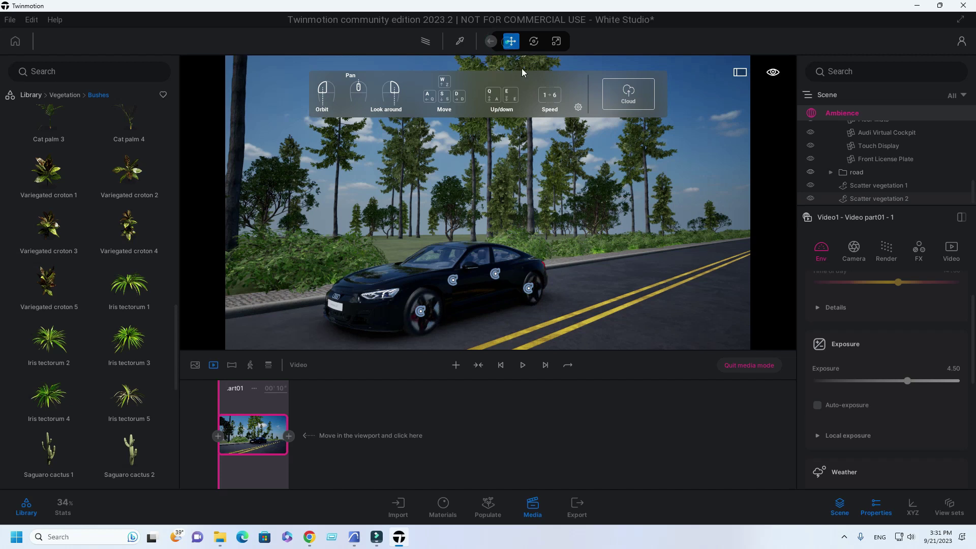
pyautogui.press('d')
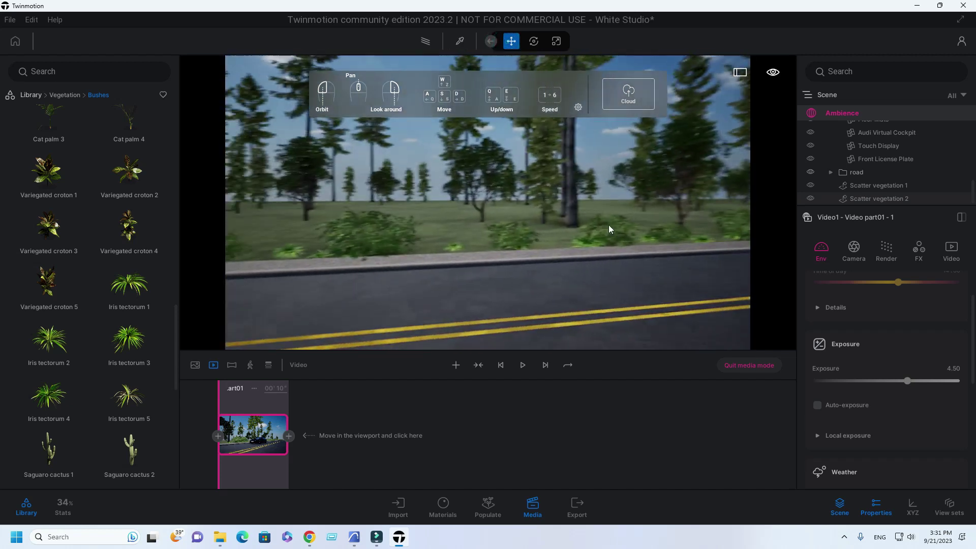
pyautogui.press('a')
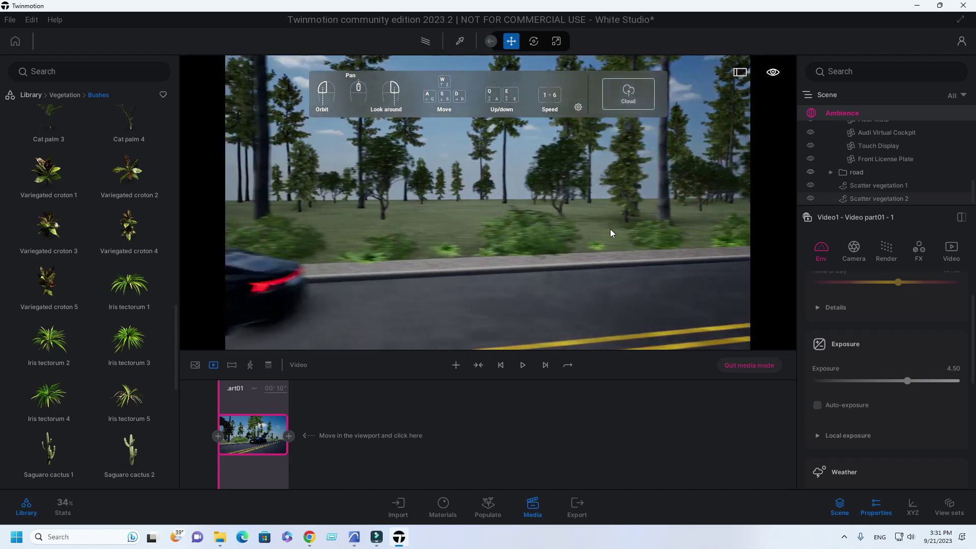
pyautogui.moveTo(575, 231)
pyautogui.mouseDown(button='right')
pyautogui.moveTo(640, 231)
pyautogui.moveTo(547, 227)
pyautogui.moveTo(567, 223)
pyautogui.mouseUp(button='right')
pyautogui.press('s')
pyautogui.press('a')
pyautogui.press('s')
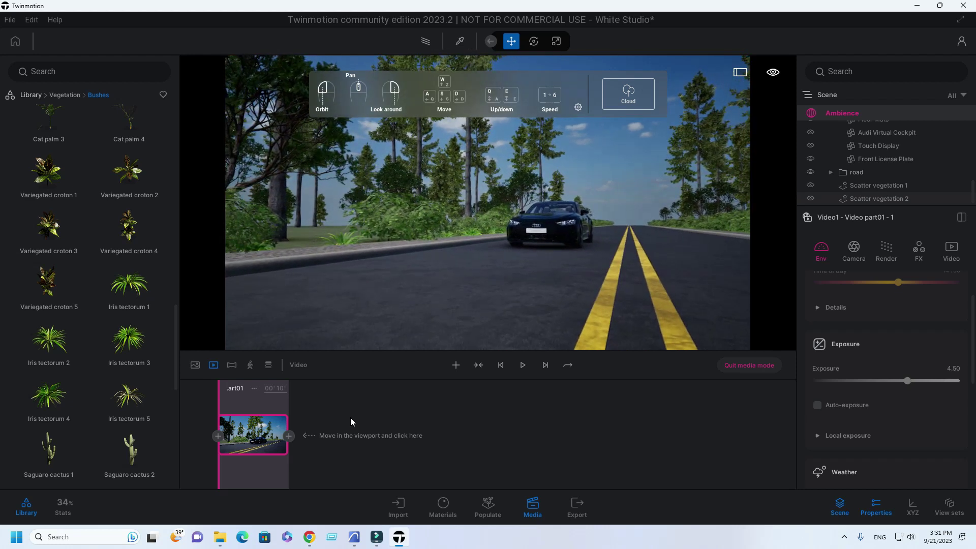
pyautogui.click(261, 417)
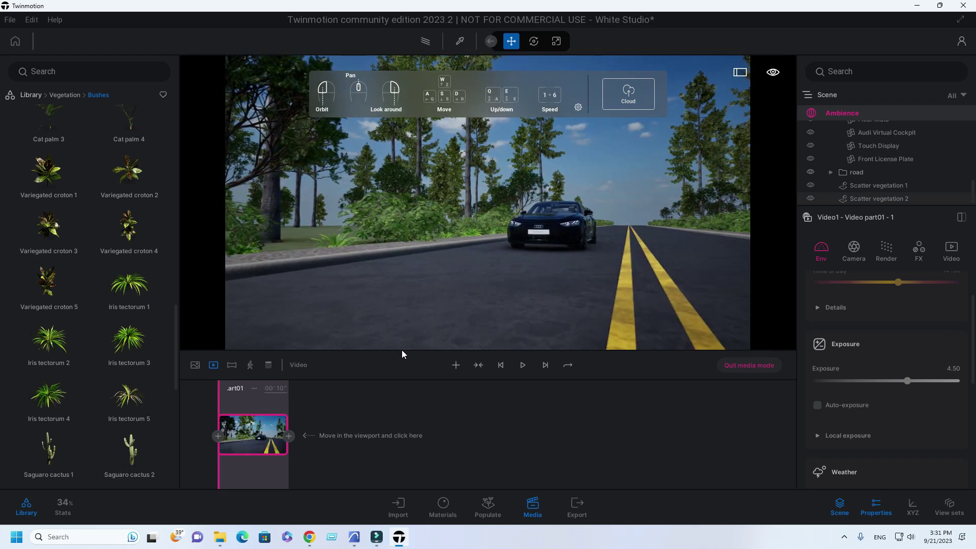
# Add a second keyframe, then a third one with the camera closer to the car's front corner.
pyautogui.click(289, 436)
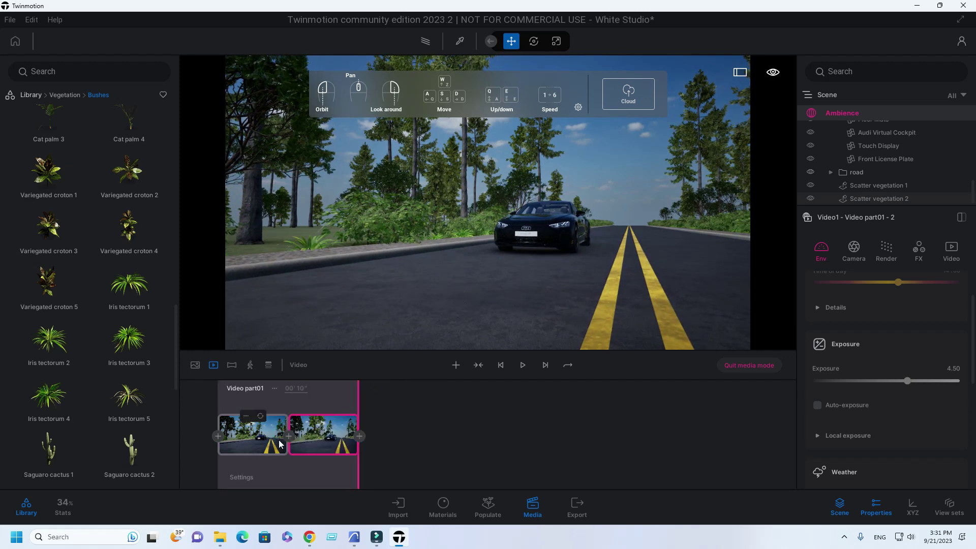
pyautogui.press('w')
pyautogui.press('d')
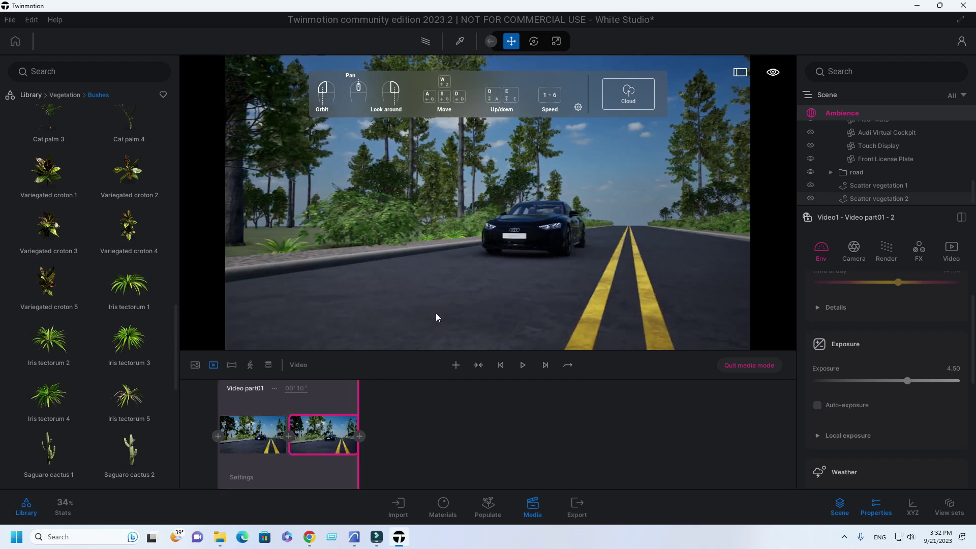
pyautogui.moveTo(426, 300)
pyautogui.mouseDown()
pyautogui.moveTo(517, 264)
pyautogui.moveTo(431, 290)
pyautogui.moveTo(437, 285)
pyautogui.mouseUp()
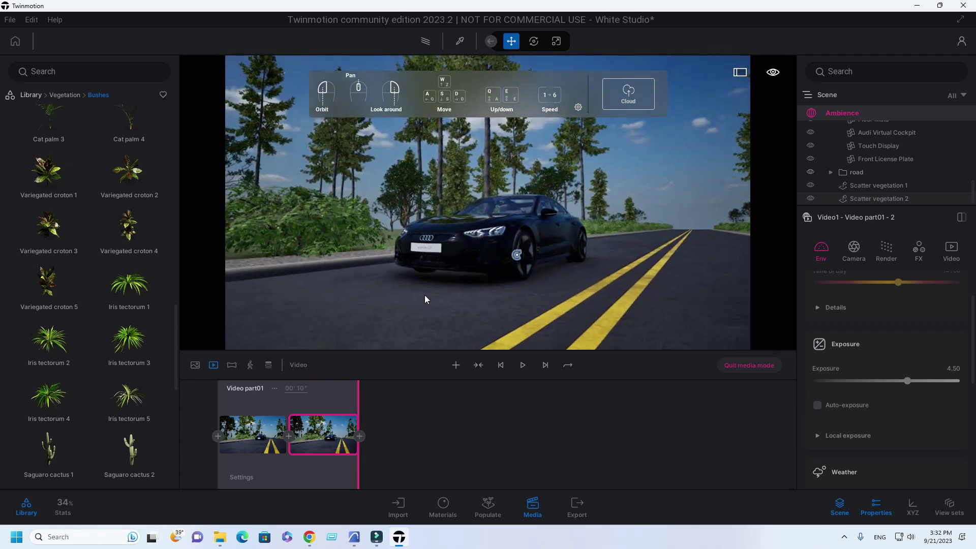
pyautogui.click(364, 437)
# Add keyframes that carry the camera close past the car's side and around to its rear corner.
pyautogui.press('w')
pyautogui.press('d')
pyautogui.moveTo(523, 308); pyautogui.dragTo(470, 308, button='right')
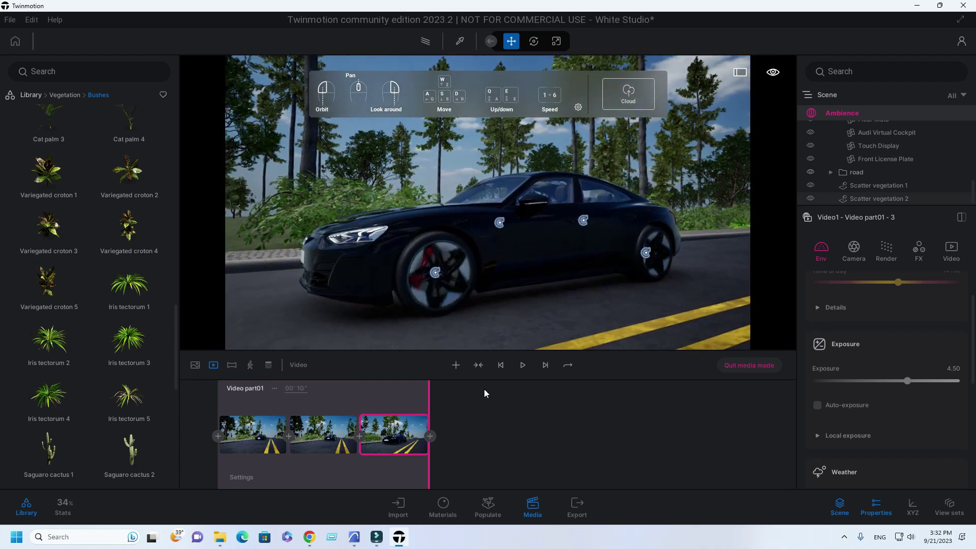
pyautogui.click(430, 437)
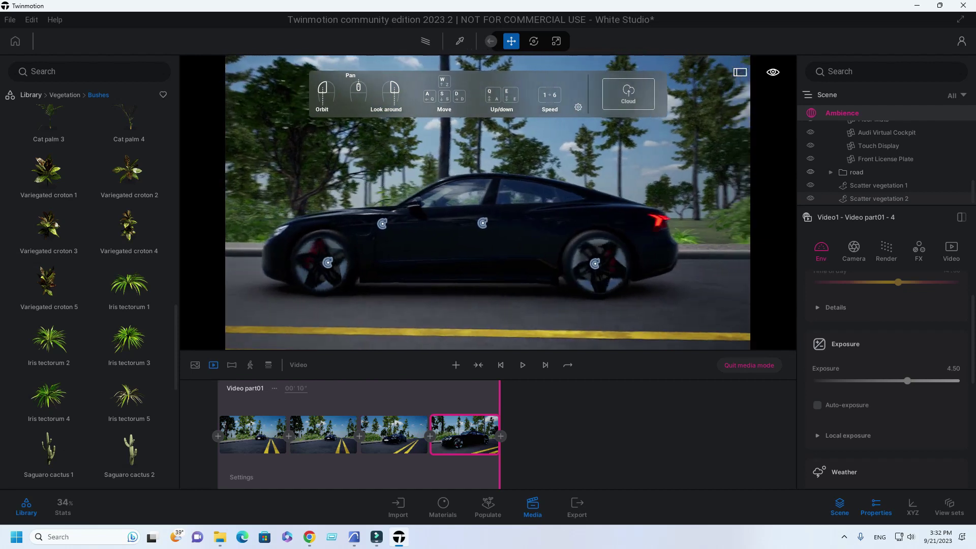
pyautogui.moveTo(737, 264); pyautogui.dragTo(680, 264)
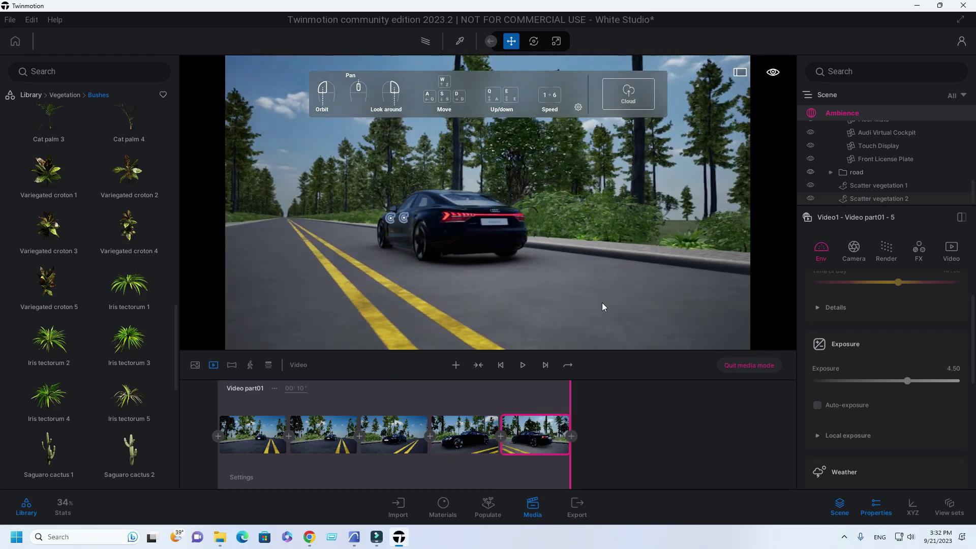
pyautogui.click(571, 436)
# Add three more keyframes from behind the car, raising the camera progressively to look down on the road.
pyautogui.moveTo(583, 296); pyautogui.dragTo(523, 296)
pyautogui.moveTo(583, 296); pyautogui.dragTo(526, 305)
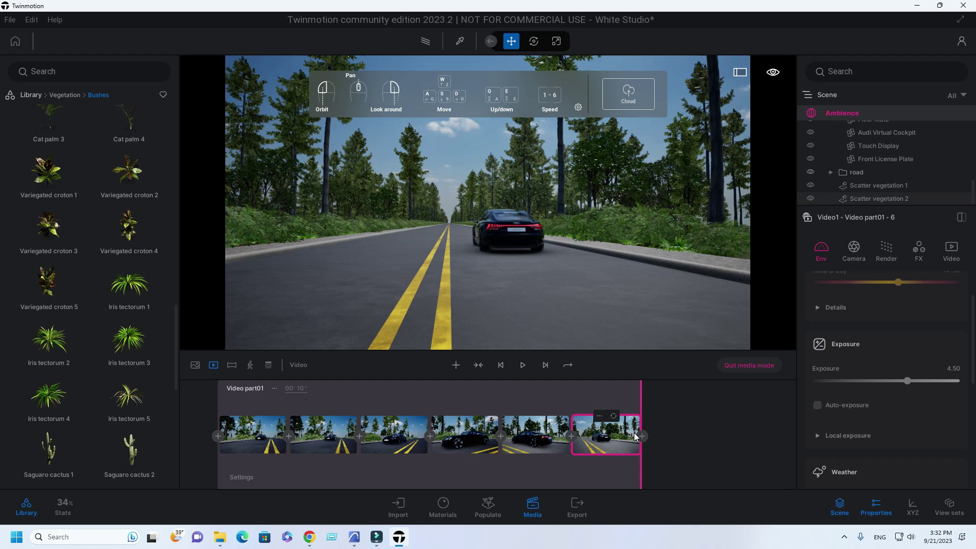
pyautogui.click(641, 435)
pyautogui.moveTo(610, 295); pyautogui.dragTo(607, 351)
pyautogui.click(714, 436)
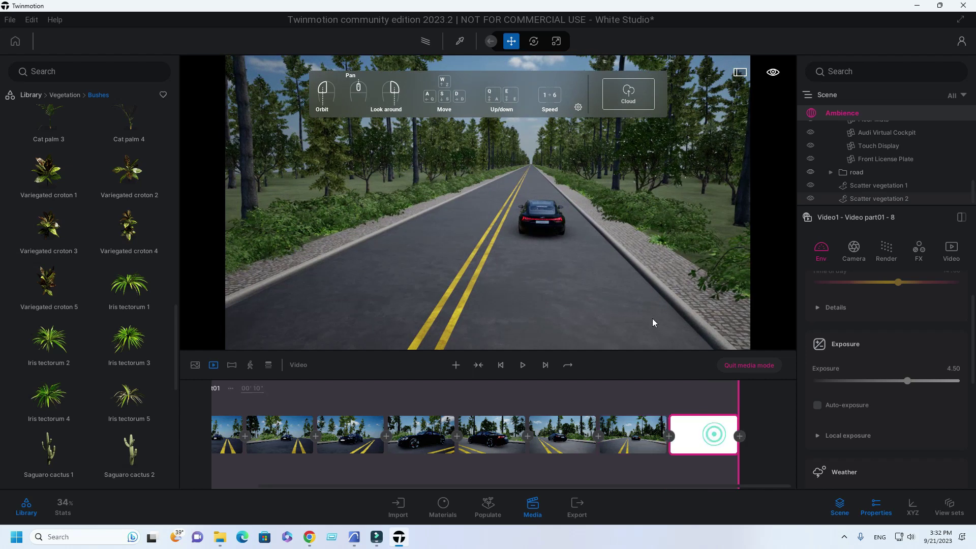
pyautogui.moveTo(651, 312); pyautogui.dragTo(614, 254)
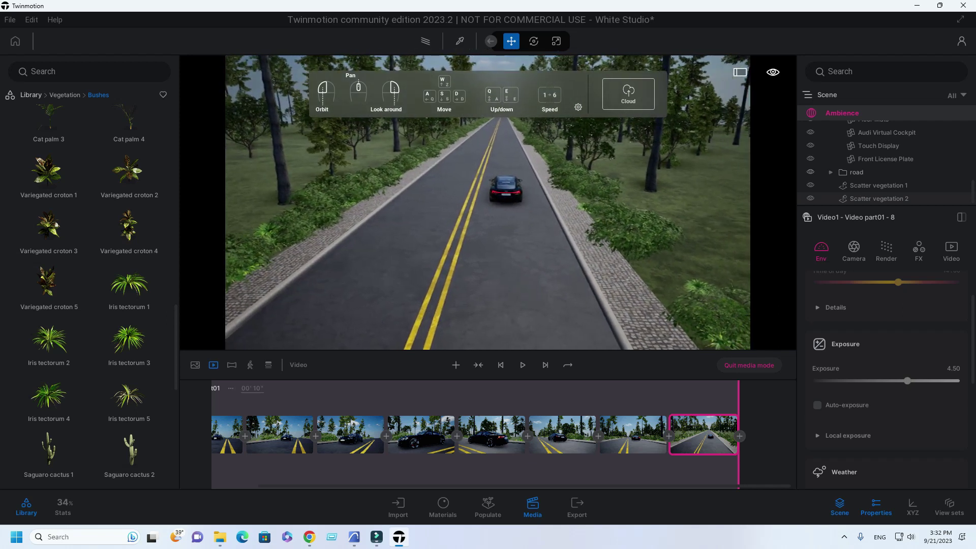
pyautogui.click(739, 436)
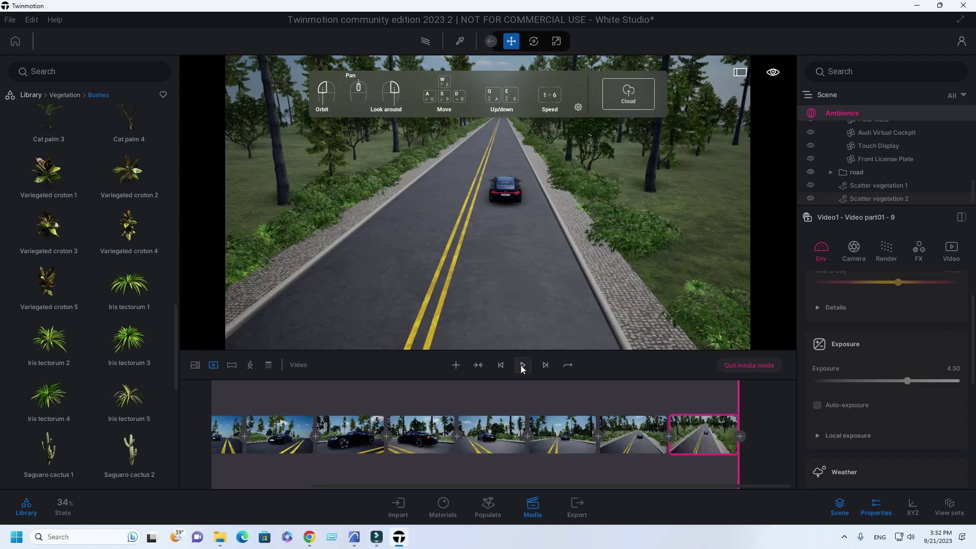
# Preview the end of the animation, select the whole Video part01 clip and enable its HDRI environment as a Backdrop HDRI.
pyautogui.click(522, 365)
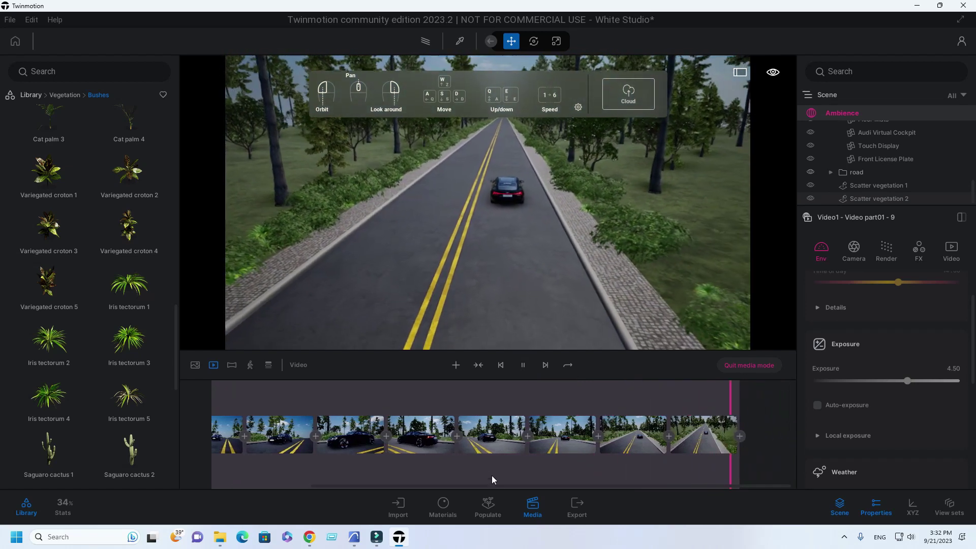
pyautogui.click(247, 477)
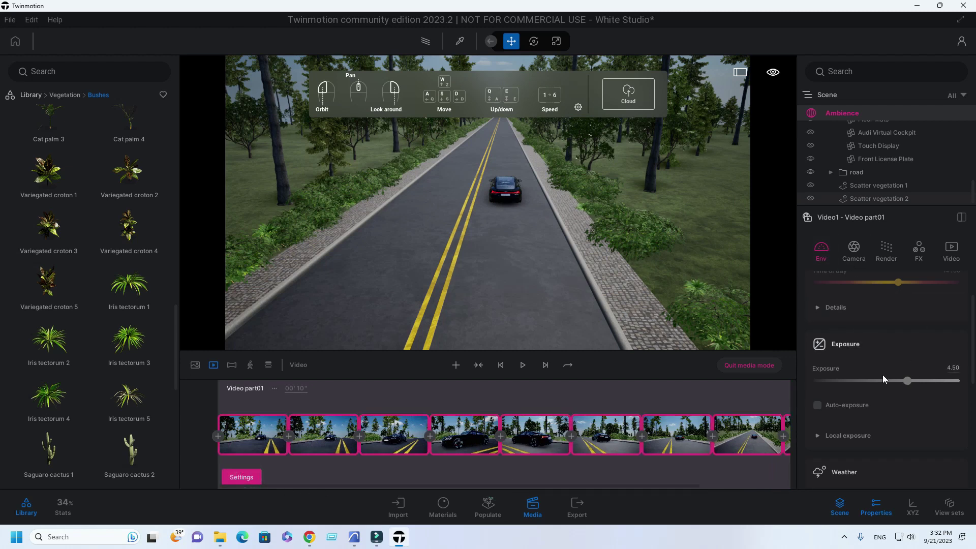
pyautogui.scroll(-6, 883, 374)
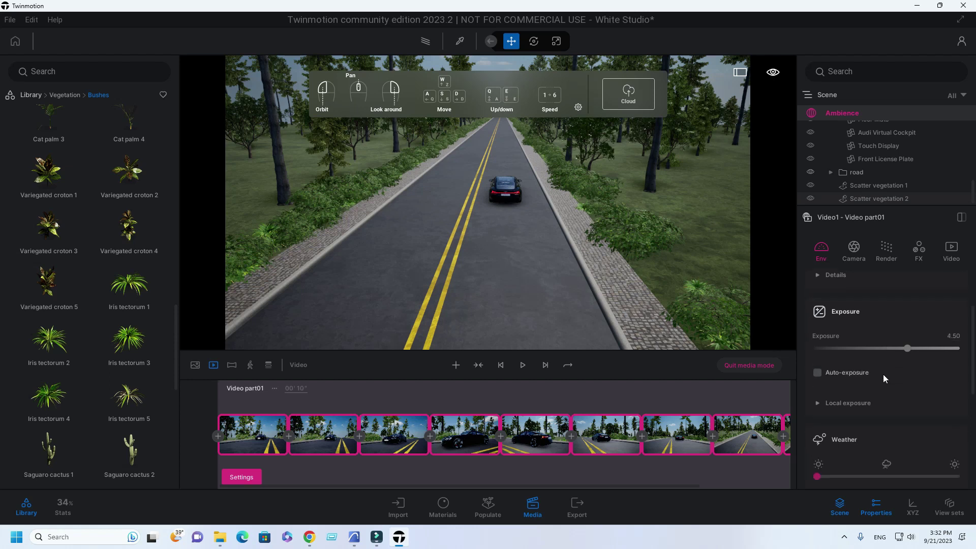
pyautogui.scroll(-2, 883, 373)
pyautogui.scroll(-1, 870, 389)
pyautogui.click(883, 389)
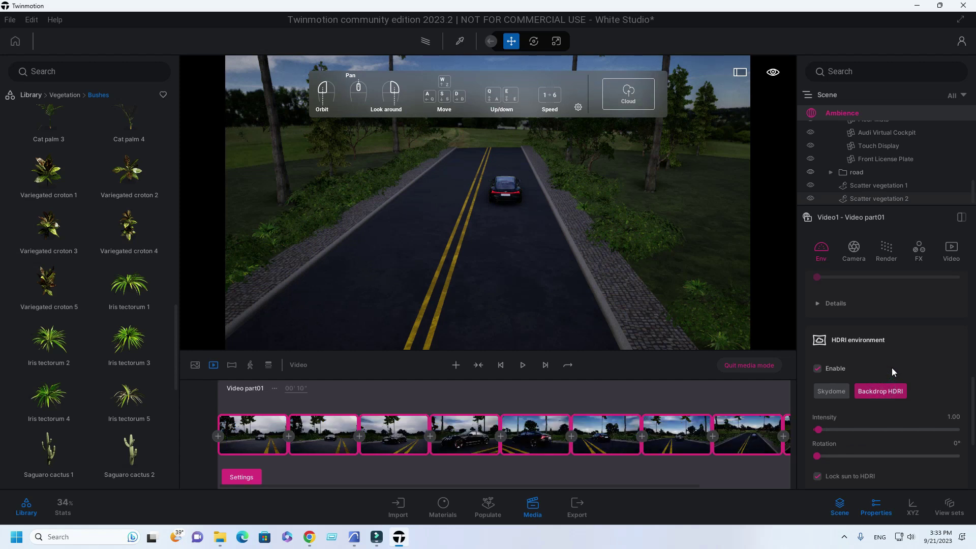
# Switch the program's unit system to meters and set the HDRI backdrop's size to 5000 m.
pyautogui.scroll(-3, 891, 367)
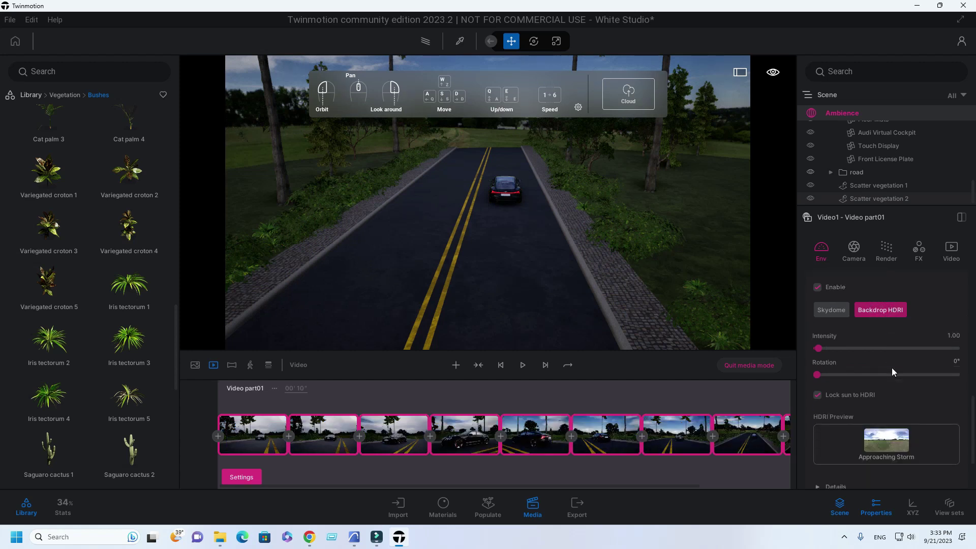
pyautogui.scroll(-2, 891, 369)
pyautogui.scroll(-1, 892, 367)
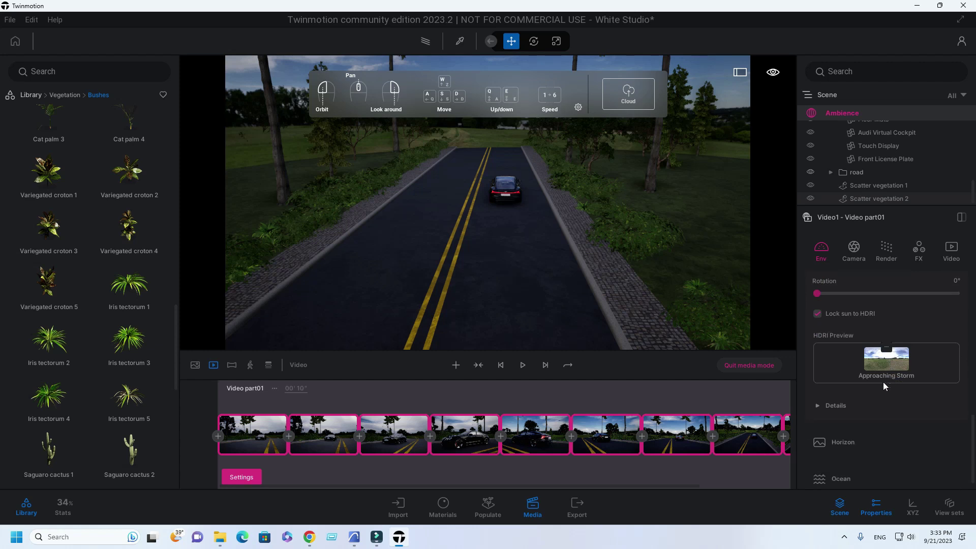
pyautogui.click(840, 406)
pyautogui.scroll(-2, 949, 427)
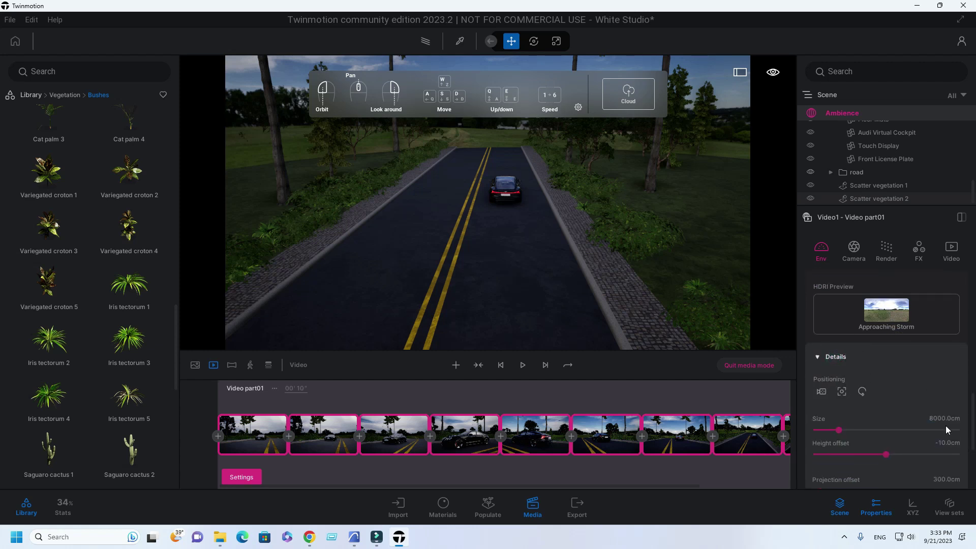
pyautogui.click(32, 20)
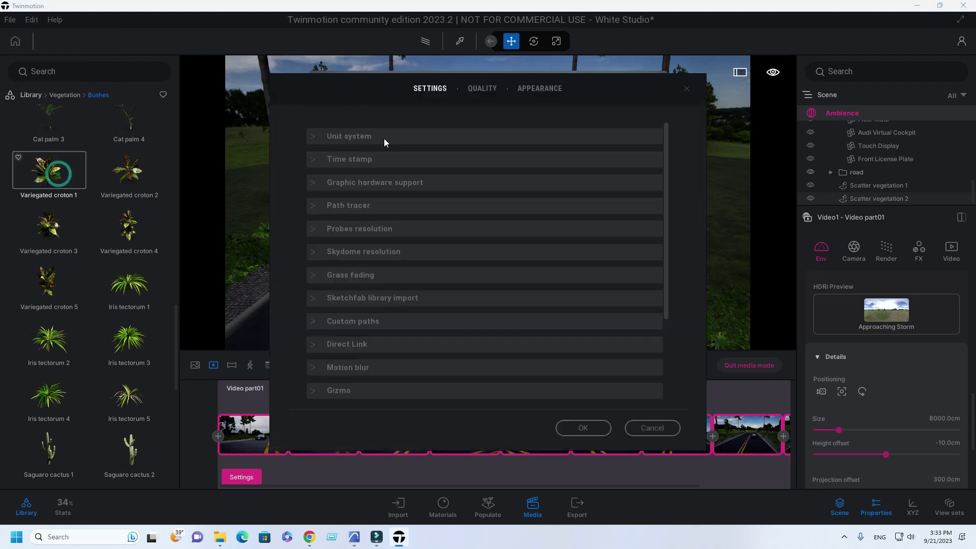
pyautogui.click(371, 136)
pyautogui.click(394, 175)
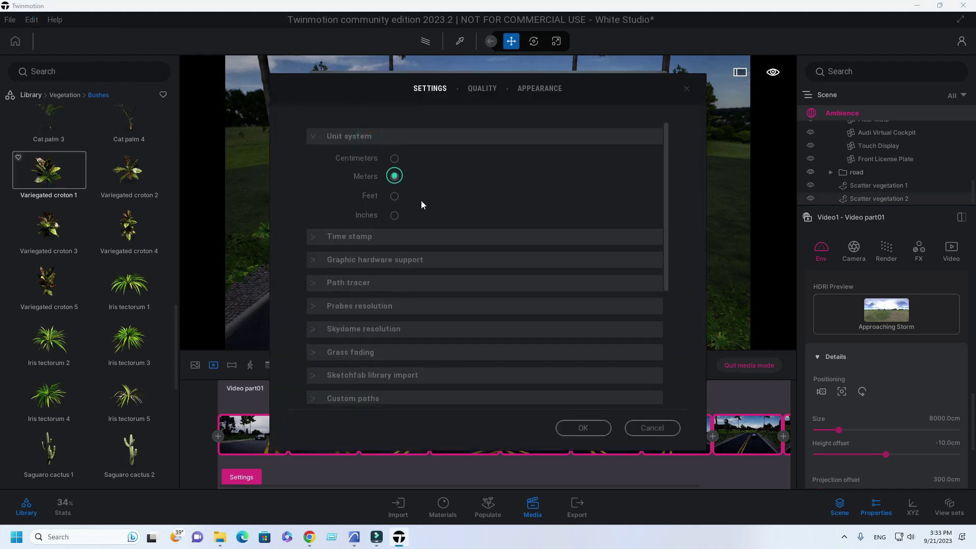
pyautogui.click(583, 428)
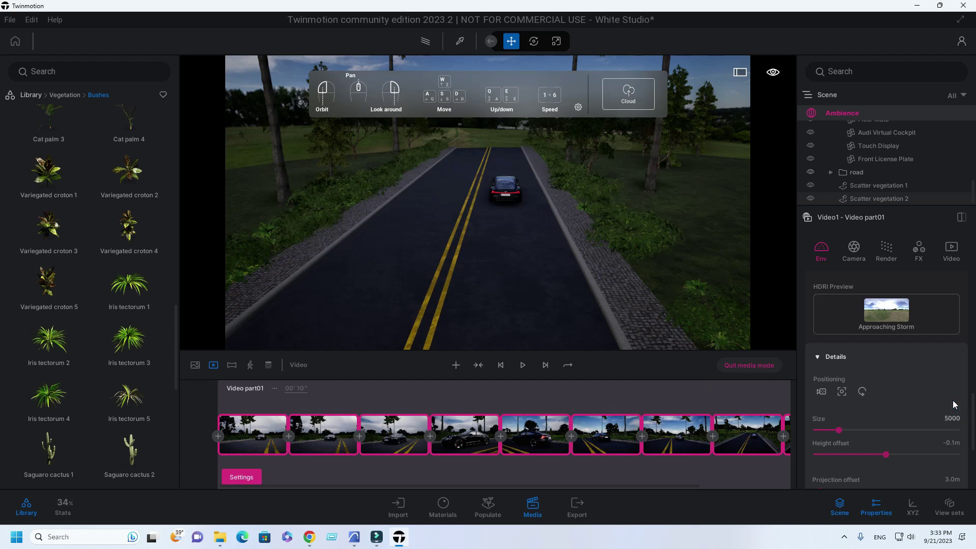
pyautogui.press('Return')
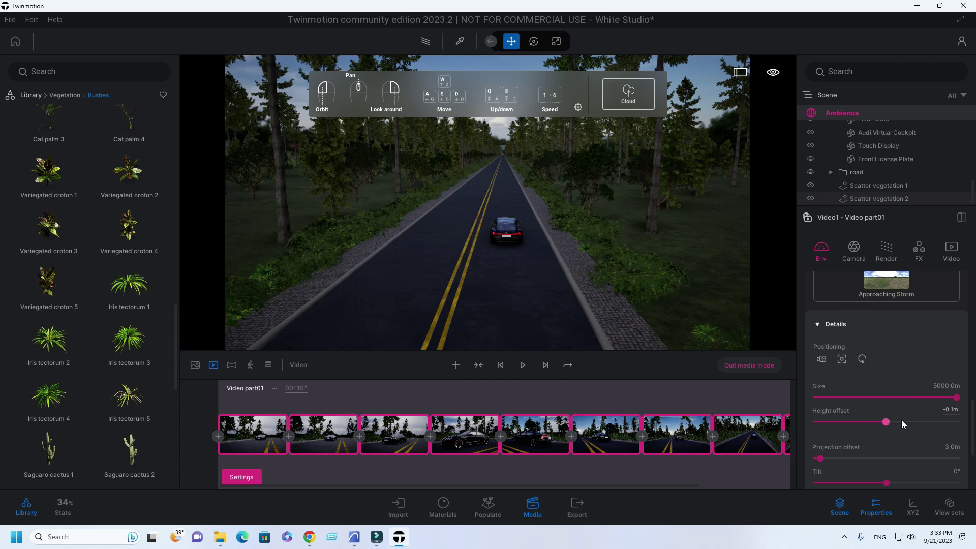
# Set the HDRI environment's intensity to 5.
pyautogui.scroll(3, 901, 420)
pyautogui.click(952, 319)
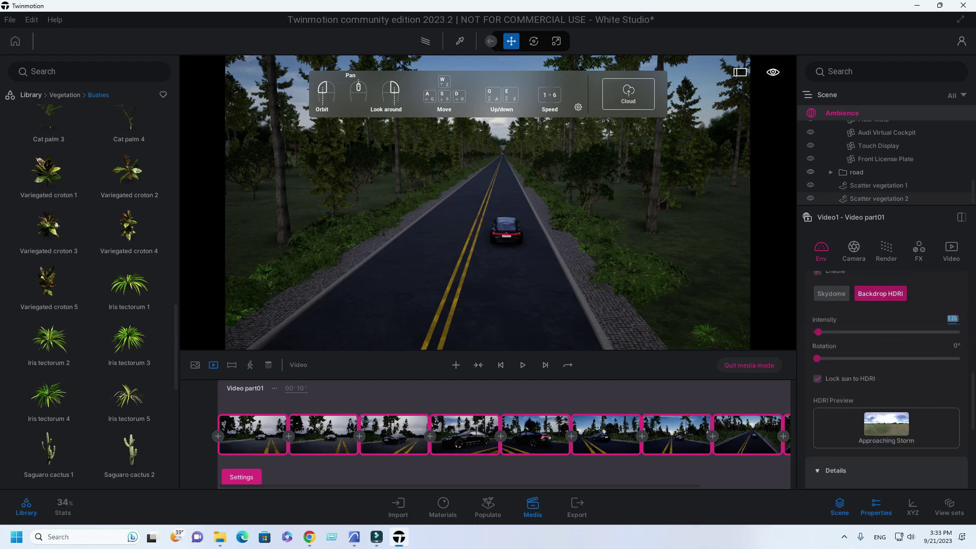
pyautogui.write('5')
pyautogui.press('Return')
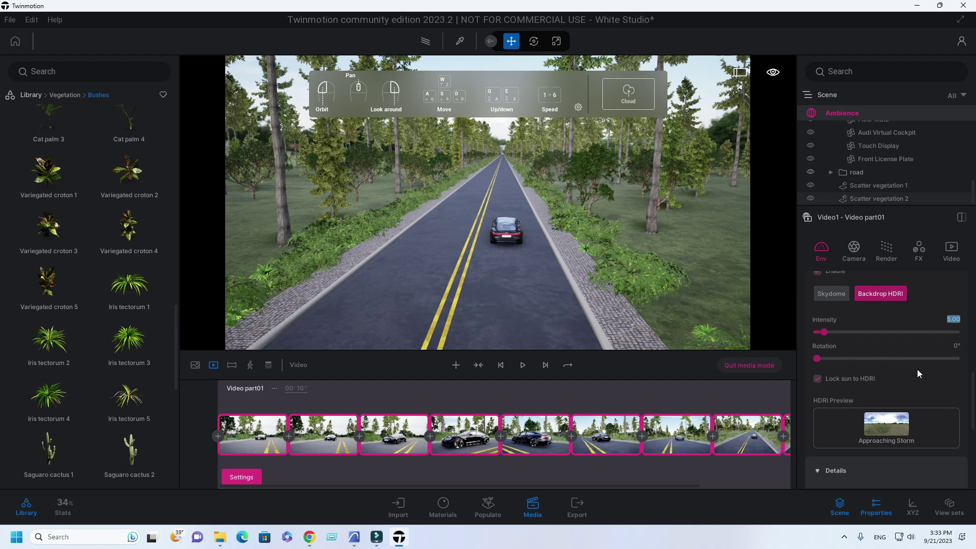
# Shift the clip's weather about 40% along its scale, close to rain, and the season about one sixth along toward winter.
pyautogui.scroll(3, 916, 375)
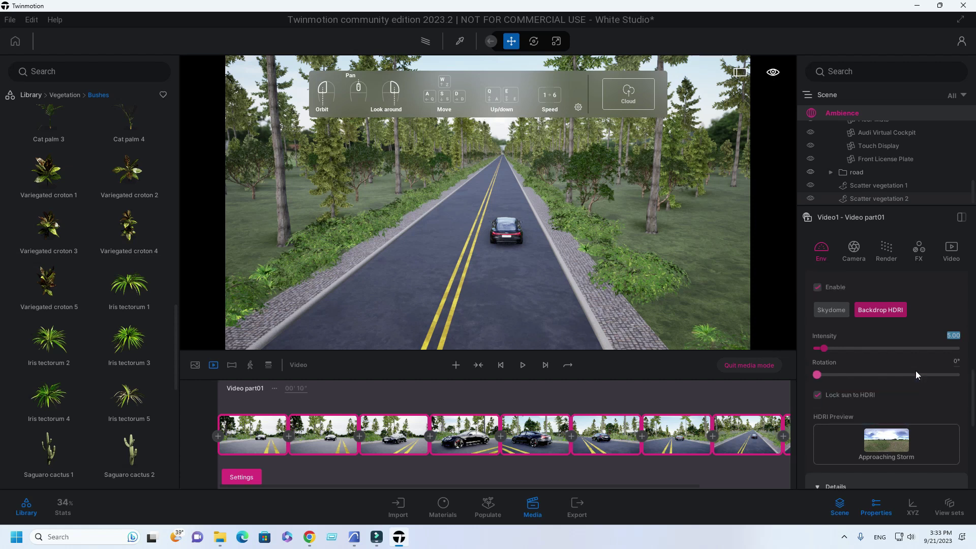
pyautogui.scroll(1, 916, 375)
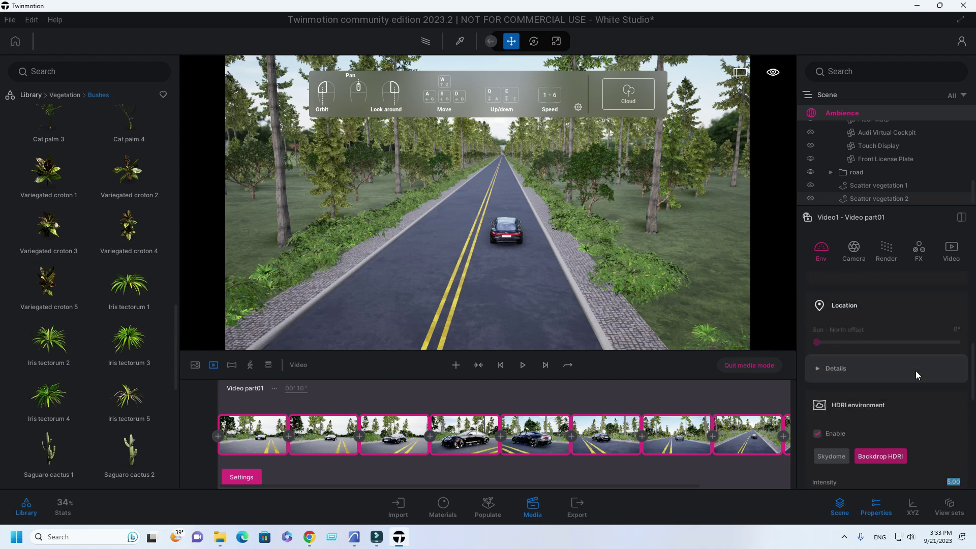
pyautogui.scroll(2, 916, 375)
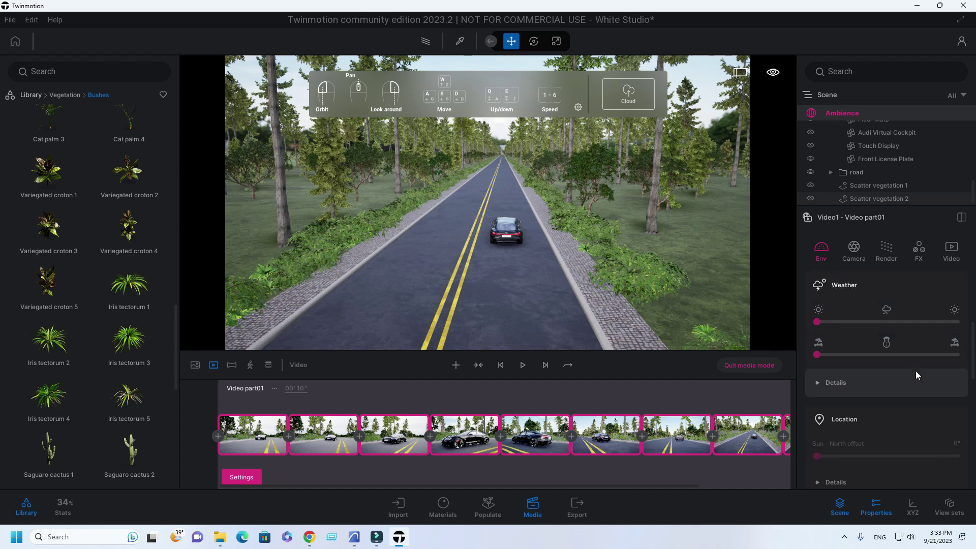
pyautogui.moveTo(817, 321); pyautogui.dragTo(871, 322)
pyautogui.click(841, 354)
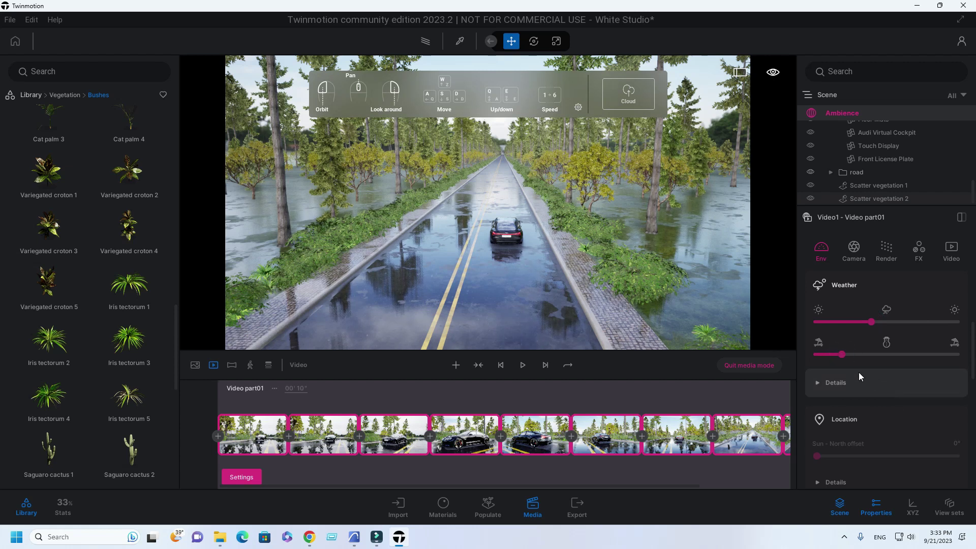
pyautogui.click(834, 355)
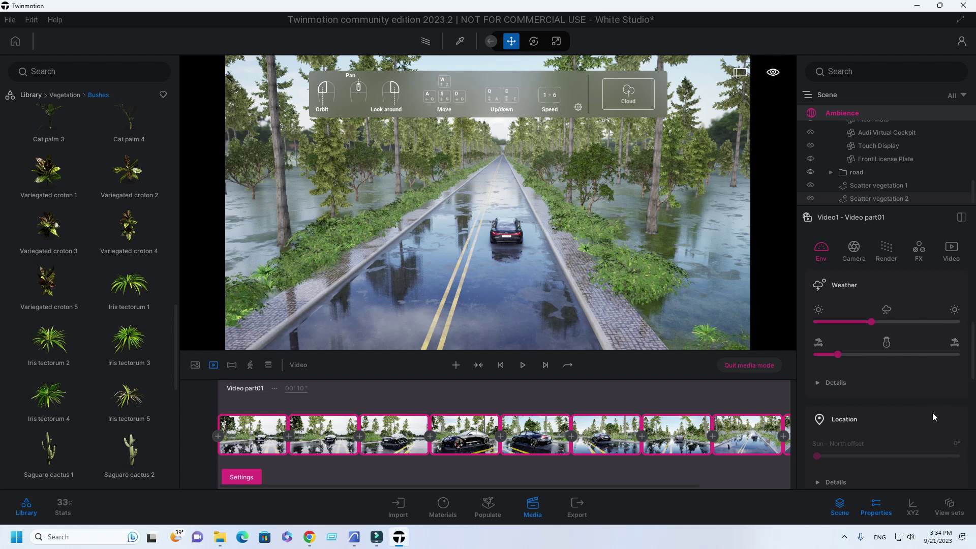
# Raise the height fog to 100% in the detailed weather settings.
pyautogui.click(910, 386)
pyautogui.moveTo(818, 418); pyautogui.dragTo(971, 419)
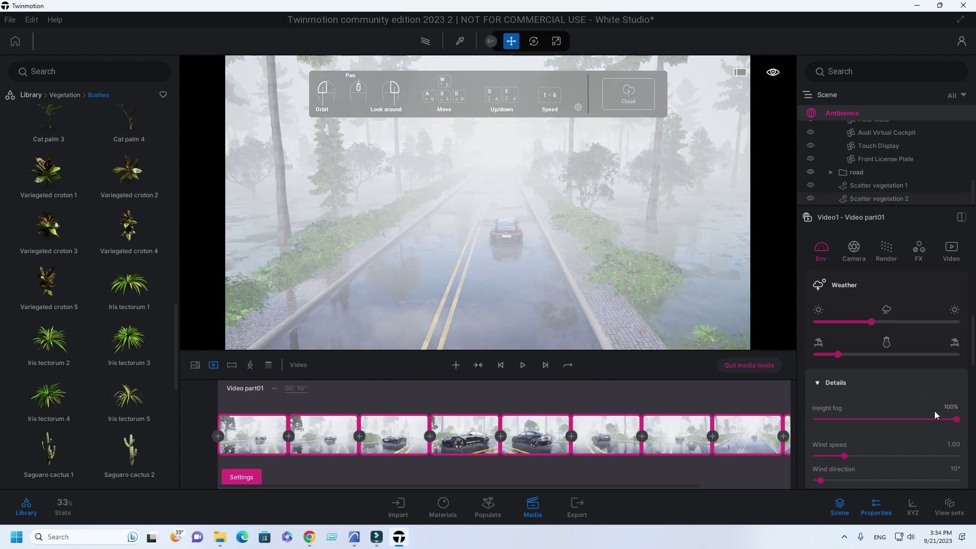
pyautogui.scroll(-3, 912, 428)
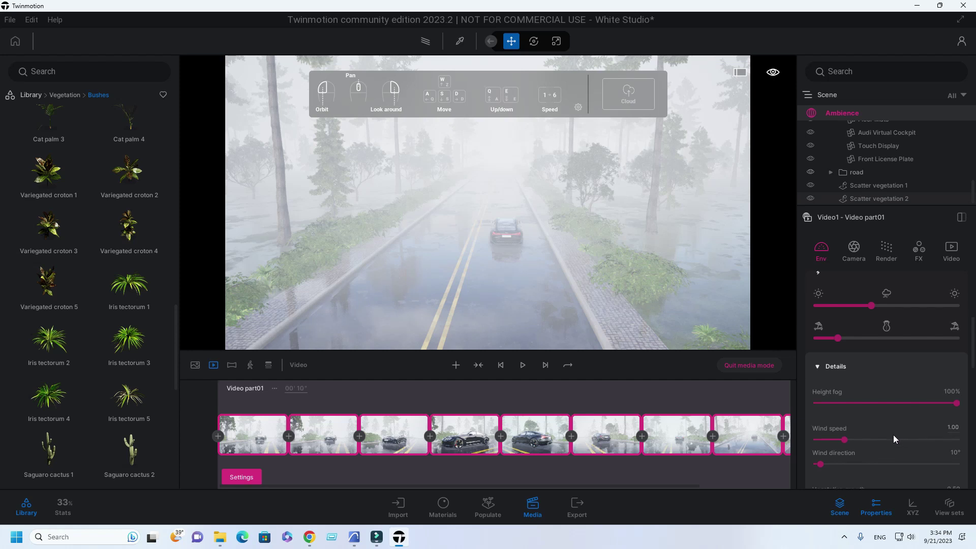
pyautogui.scroll(-3, 894, 437)
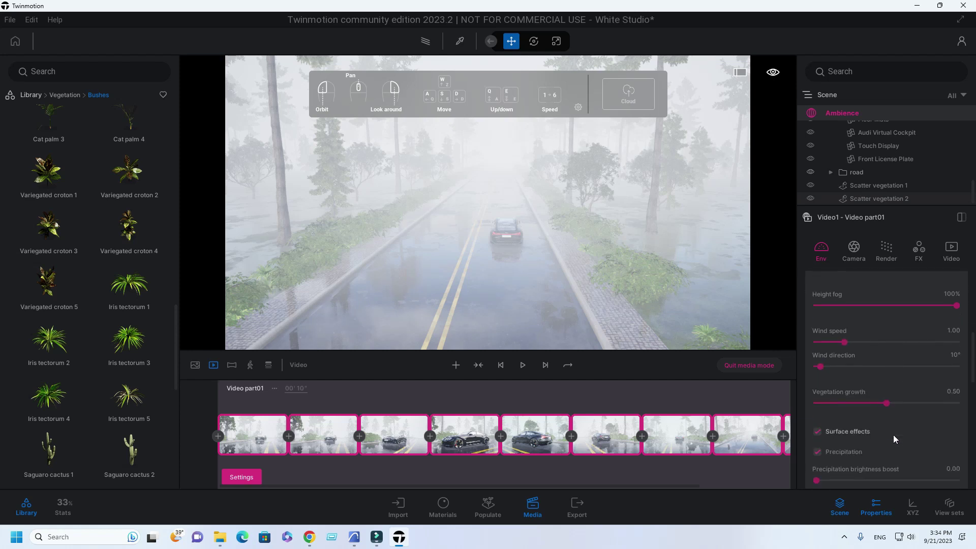
# Enable auto-exposure for the clip and set the exposure to 0.
pyautogui.scroll(6, 892, 435)
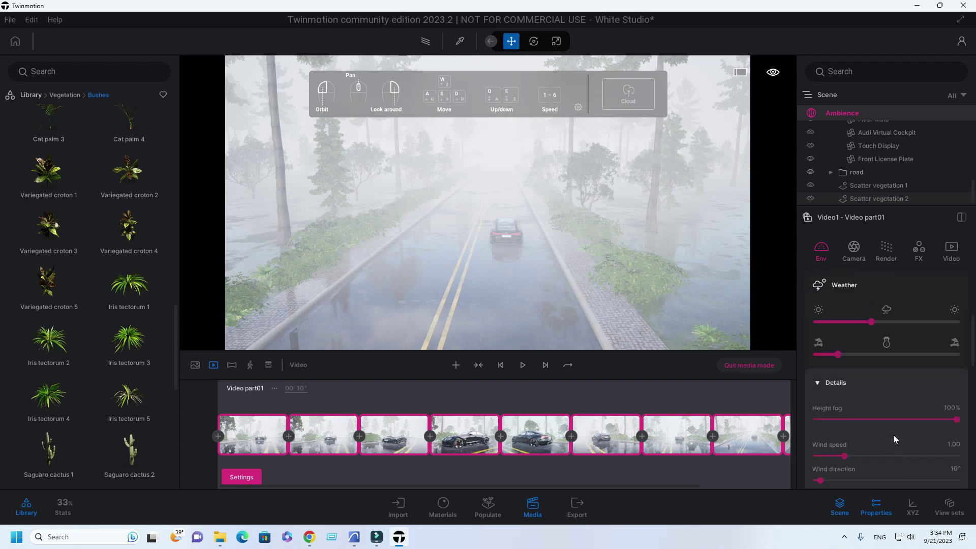
pyautogui.scroll(6, 892, 434)
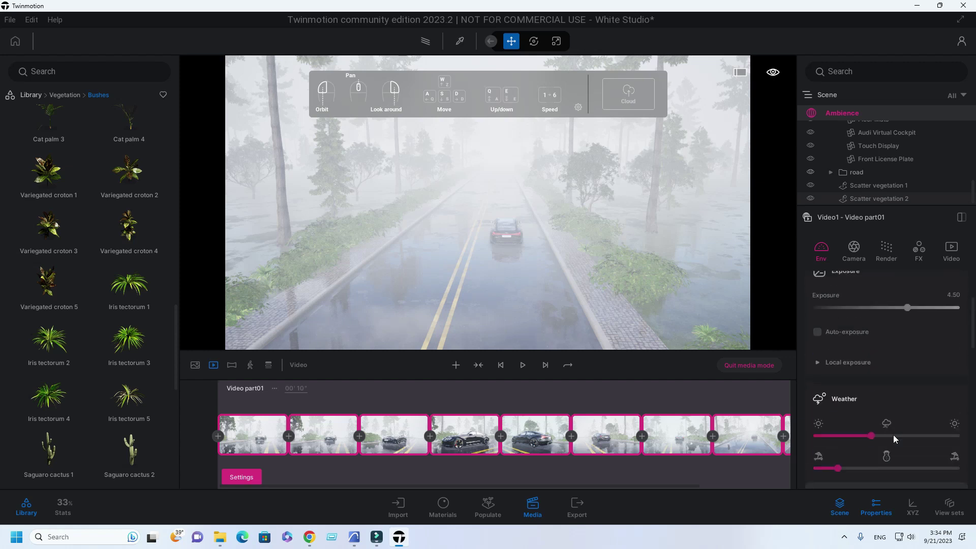
pyautogui.click(862, 382)
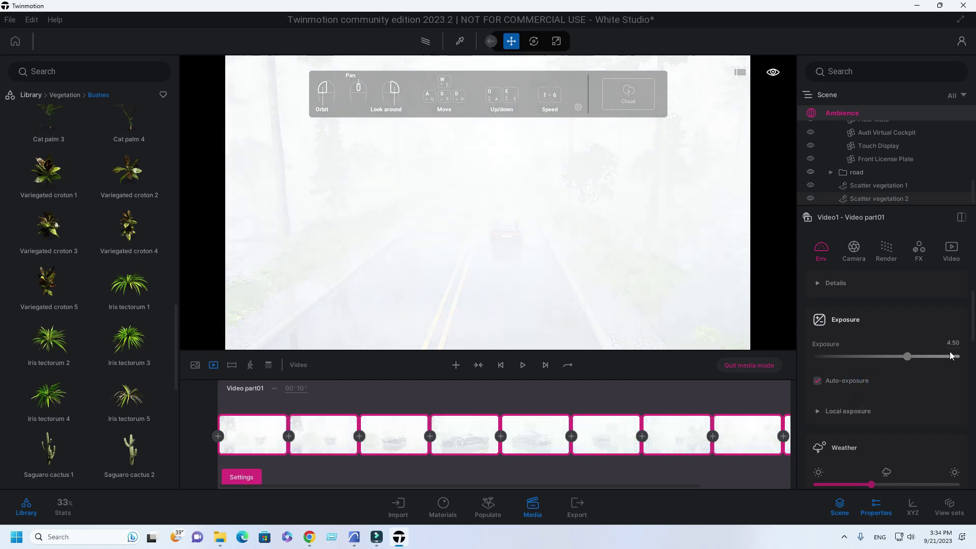
pyautogui.click(953, 343)
pyautogui.write('0')
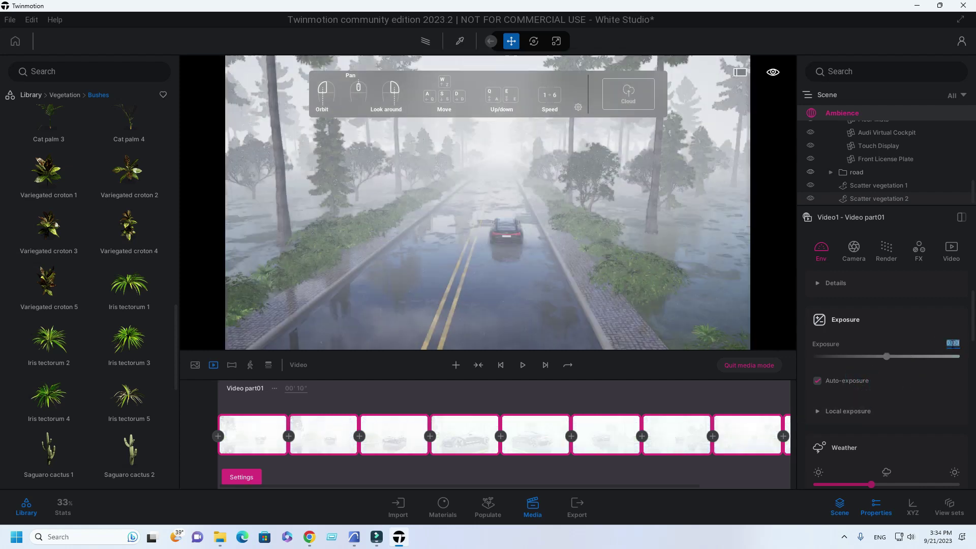
pyautogui.press('Return')
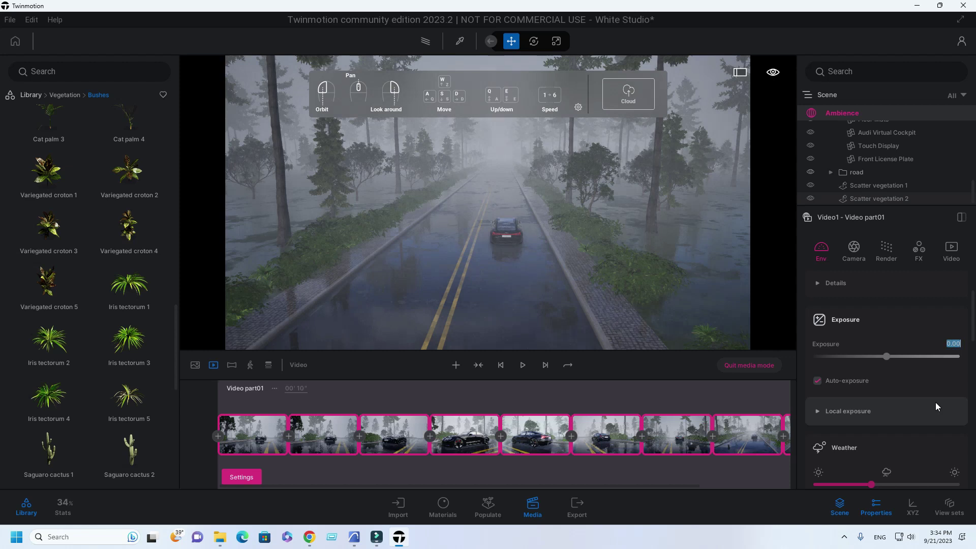
# Set the sun intensity to 5 and the ambient light to 2 in the global lighting details.
pyautogui.scroll(1, 917, 404)
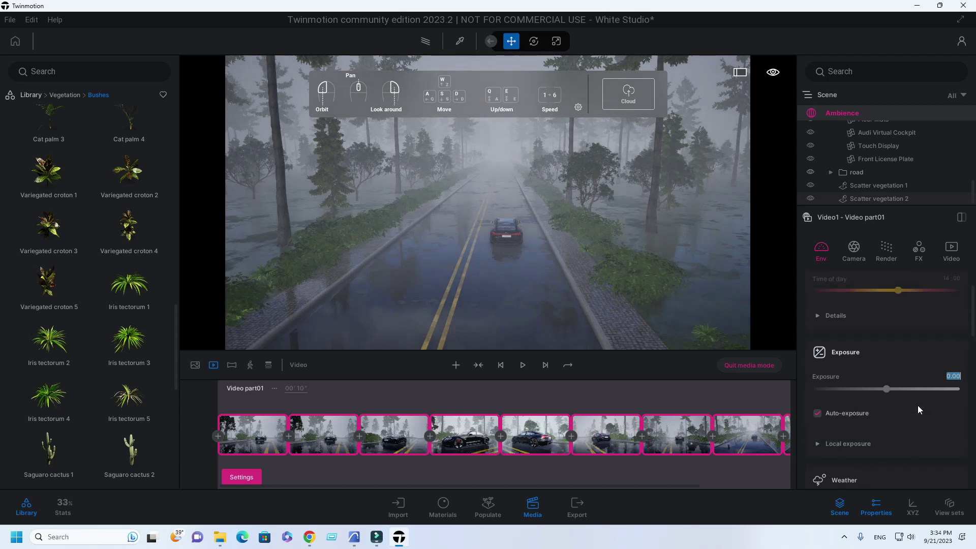
pyautogui.scroll(1, 917, 405)
pyautogui.click(904, 361)
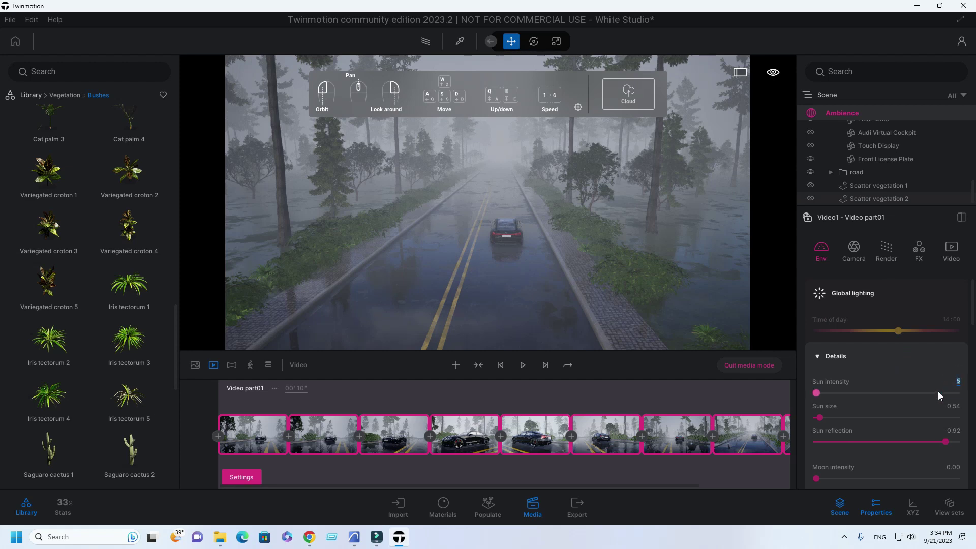
pyautogui.scroll(-2, 913, 459)
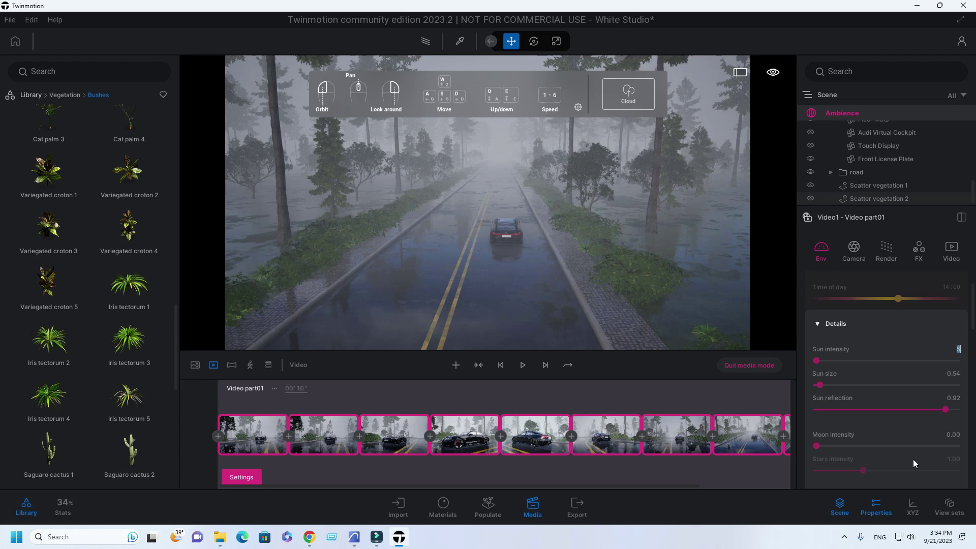
pyautogui.scroll(-2, 917, 419)
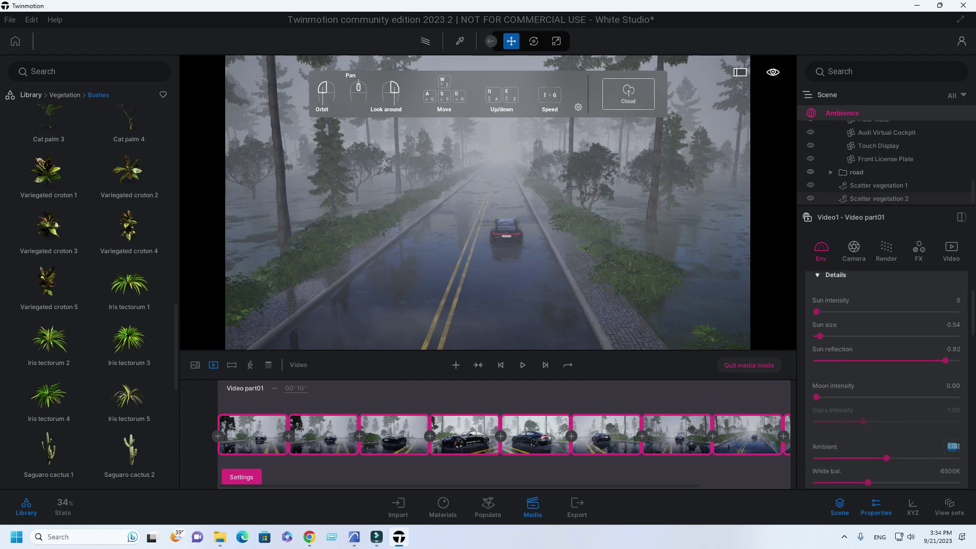
pyautogui.write('2')
pyautogui.press('Return')
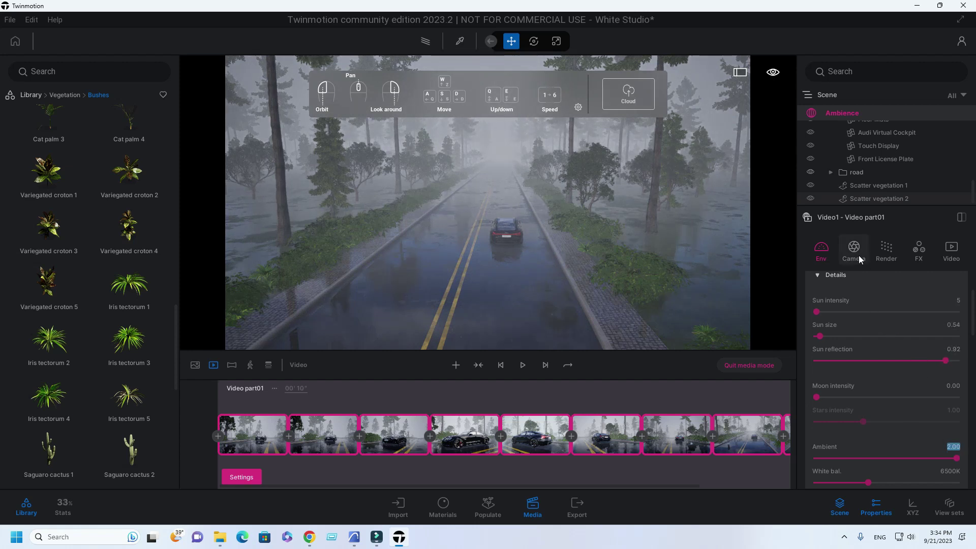
# Switch the clip's rendering to Lumen and raise scene detail, view distance and lighting update speed to their maximum.
pyautogui.click(886, 252)
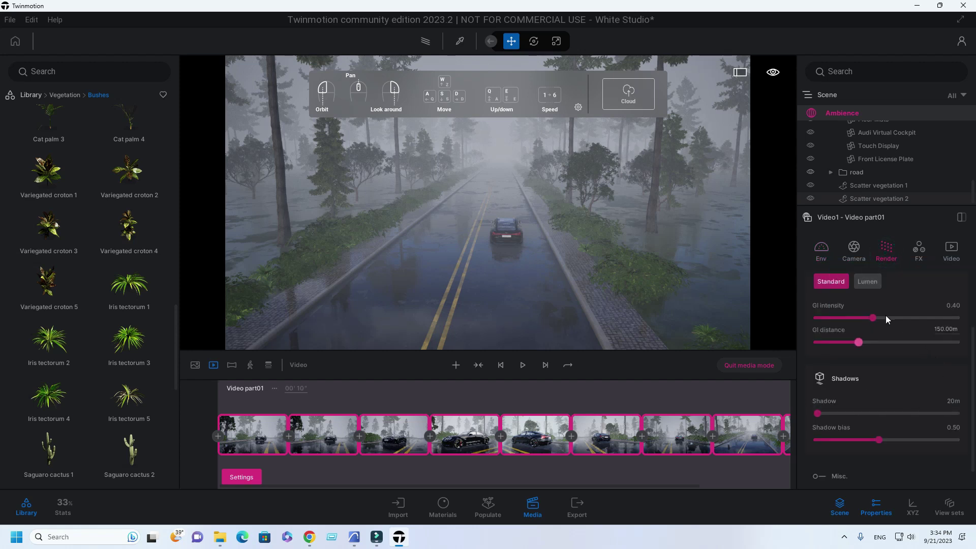
pyautogui.click(869, 282)
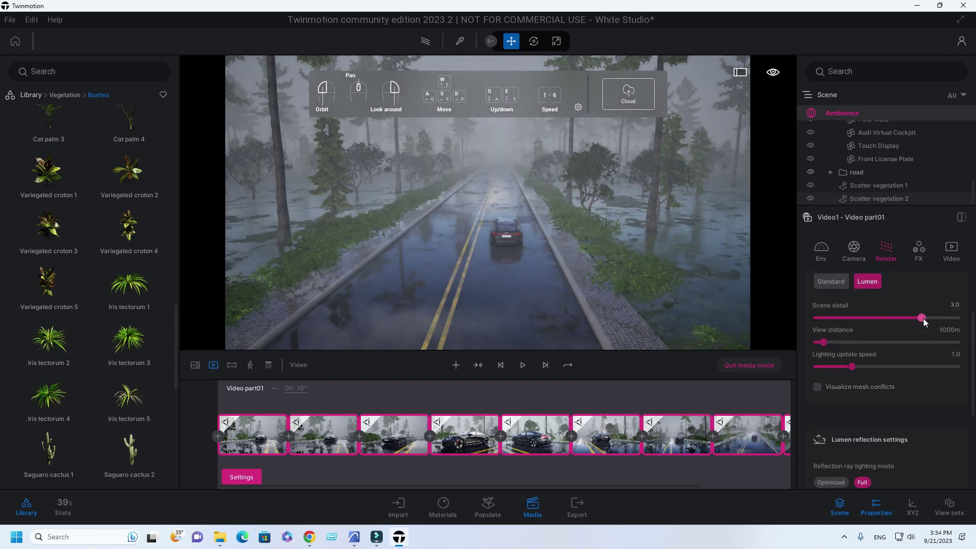
pyautogui.moveTo(951, 318); pyautogui.dragTo(958, 318)
pyautogui.moveTo(893, 344); pyautogui.dragTo(958, 342)
pyautogui.moveTo(853, 366); pyautogui.dragTo(958, 366)
# Set the Lumen reflection quality to 10 and the reflection bounce count to 8.
pyautogui.scroll(-2, 889, 411)
pyautogui.scroll(-2, 890, 416)
pyautogui.moveTo(845, 387); pyautogui.dragTo(958, 386)
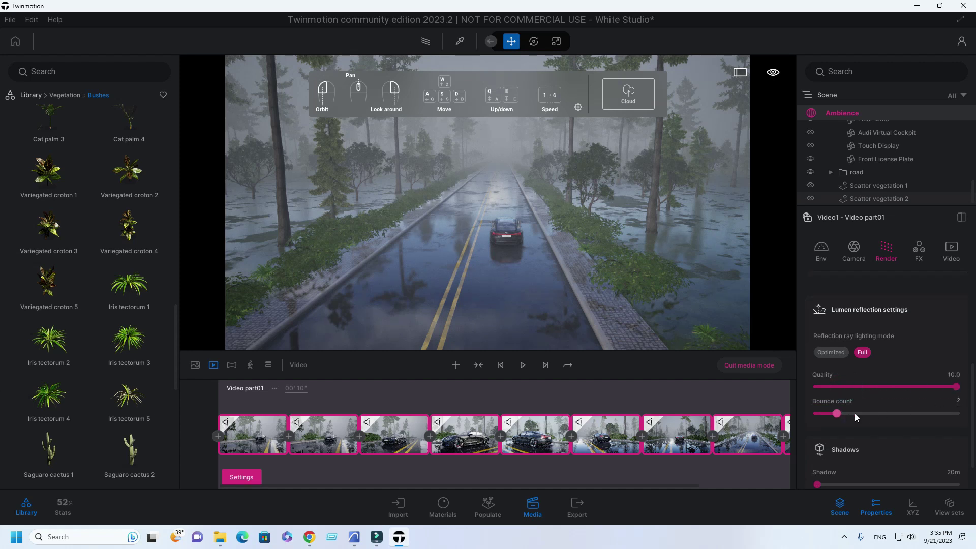
pyautogui.moveTo(838, 413); pyautogui.dragTo(958, 414)
pyautogui.scroll(-1, 879, 426)
pyautogui.scroll(-1, 881, 430)
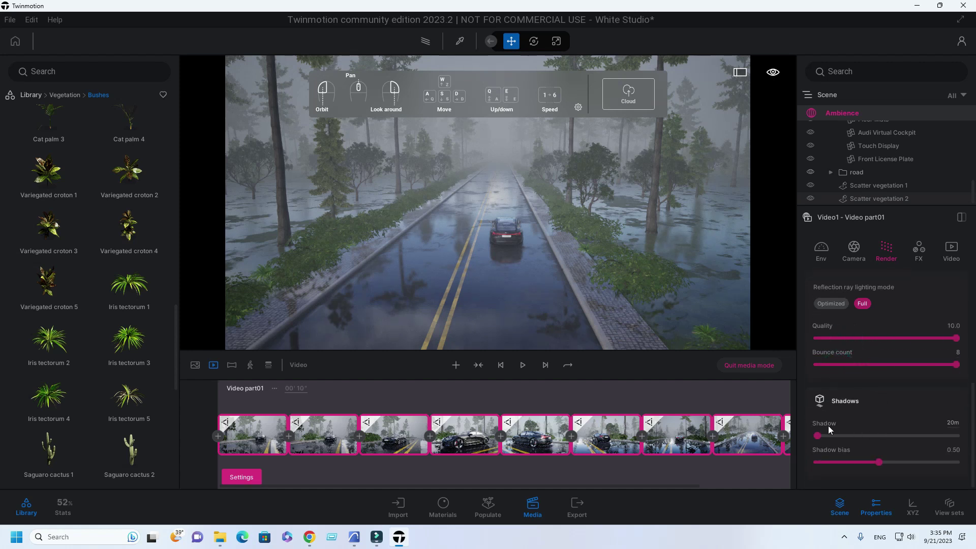
# Raise the clip's shadow distance to 5000 m and play the video through for a preview.
pyautogui.moveTo(820, 435); pyautogui.dragTo(939, 455)
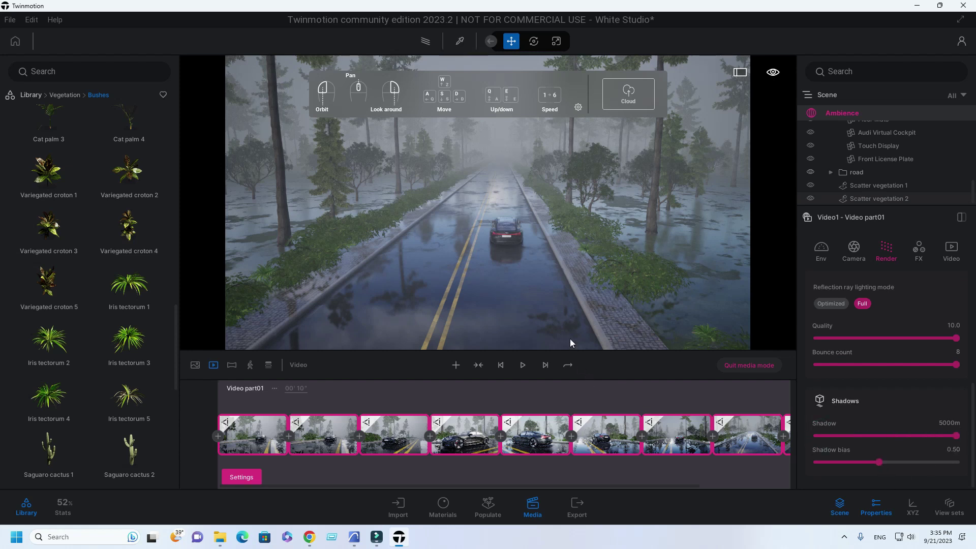
pyautogui.click(522, 365)
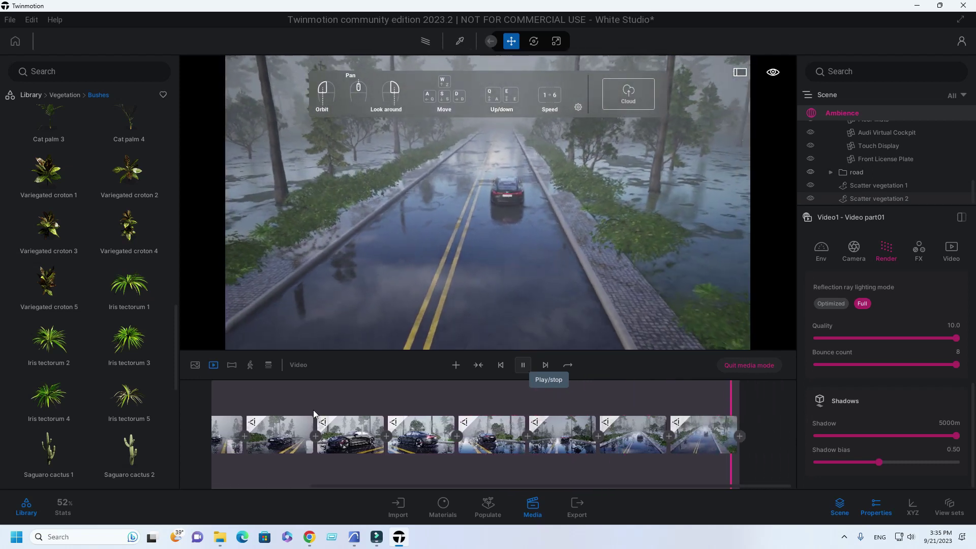
pyautogui.moveTo(435, 488)
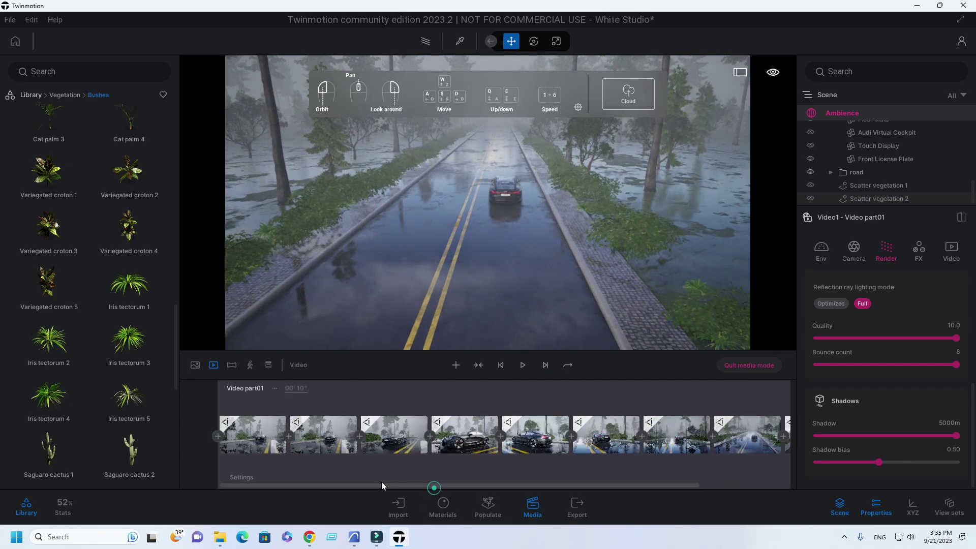
# Set the duration of Video part01 to 30 seconds.
pyautogui.click(243, 476)
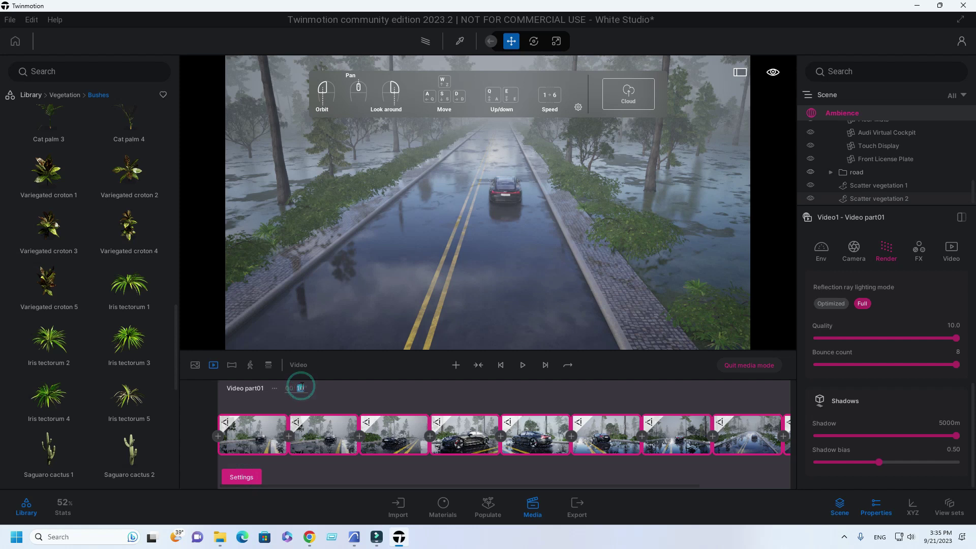
pyautogui.write('30')
pyautogui.press('Return')
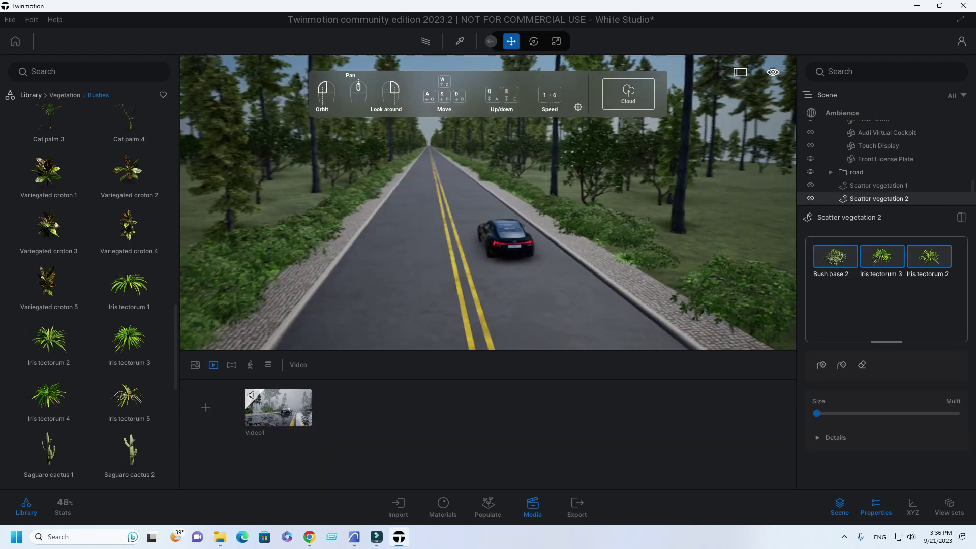
# Place a Translator from the library's animator tools on the road's yellow centre line beside the car.
pyautogui.moveTo(457, 249); pyautogui.dragTo(489, 225)
pyautogui.scroll(3, 475, 257)
pyautogui.moveTo(486, 233); pyautogui.dragTo(463, 201, button='right')
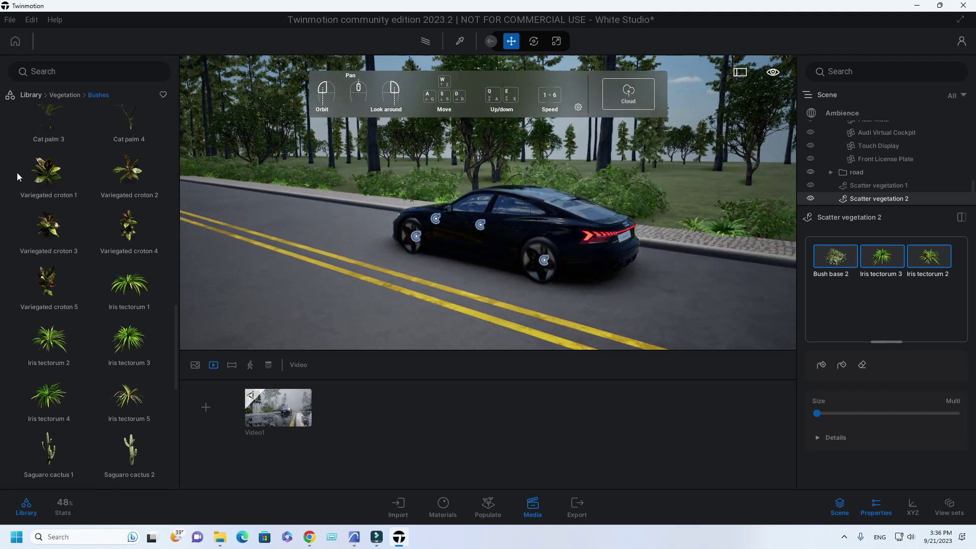
pyautogui.click(32, 95)
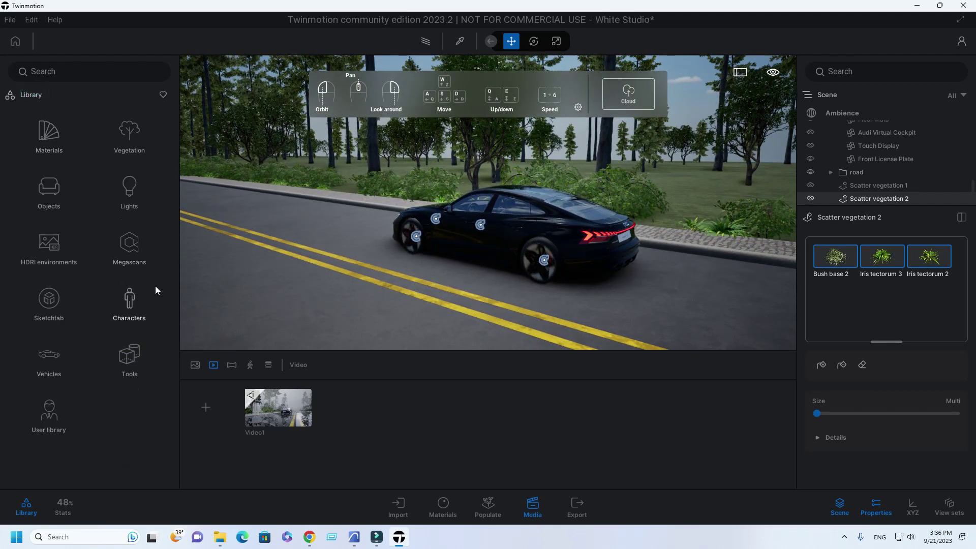
pyautogui.click(129, 355)
pyautogui.click(49, 304)
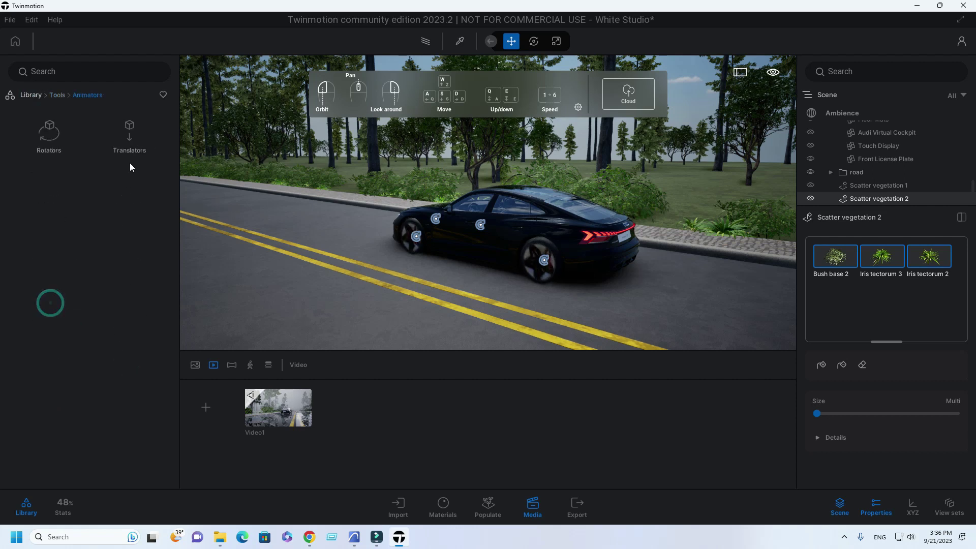
pyautogui.click(131, 139)
pyautogui.moveTo(78, 149)
pyautogui.mouseDown()
pyautogui.moveTo(270, 210)
pyautogui.moveTo(447, 297)
pyautogui.mouseUp()
pyautogui.click(514, 42)
pyautogui.click(447, 298)
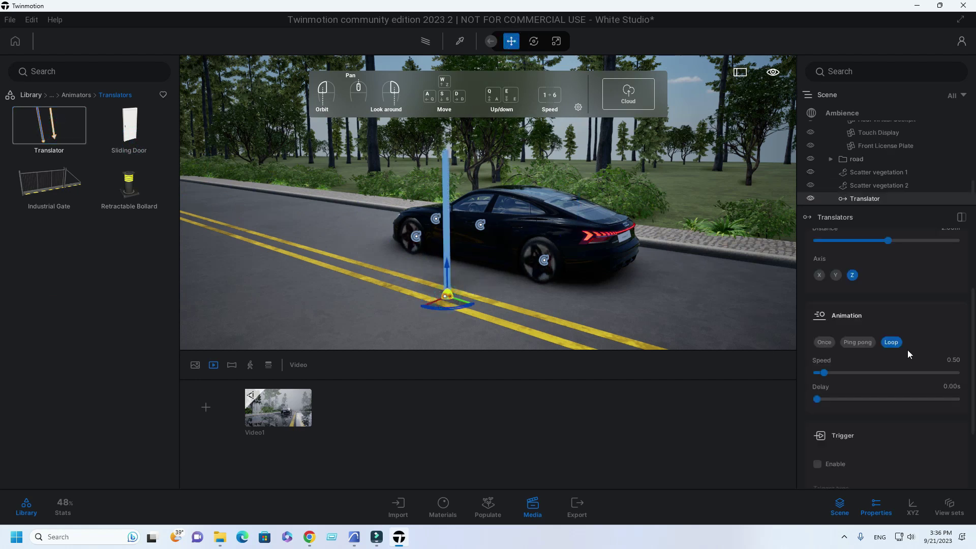
# Set the translator's axis to Y and rotate it about 180 degrees so it points toward the car's rear.
pyautogui.click(819, 276)
pyautogui.click(835, 275)
pyautogui.moveTo(505, 325); pyautogui.dragTo(500, 349)
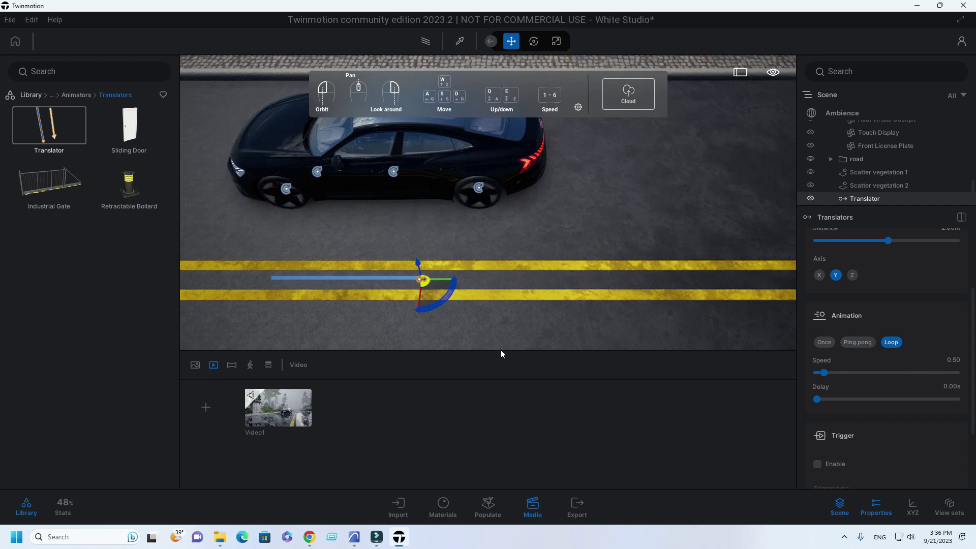
pyautogui.moveTo(434, 306); pyautogui.dragTo(572, 294)
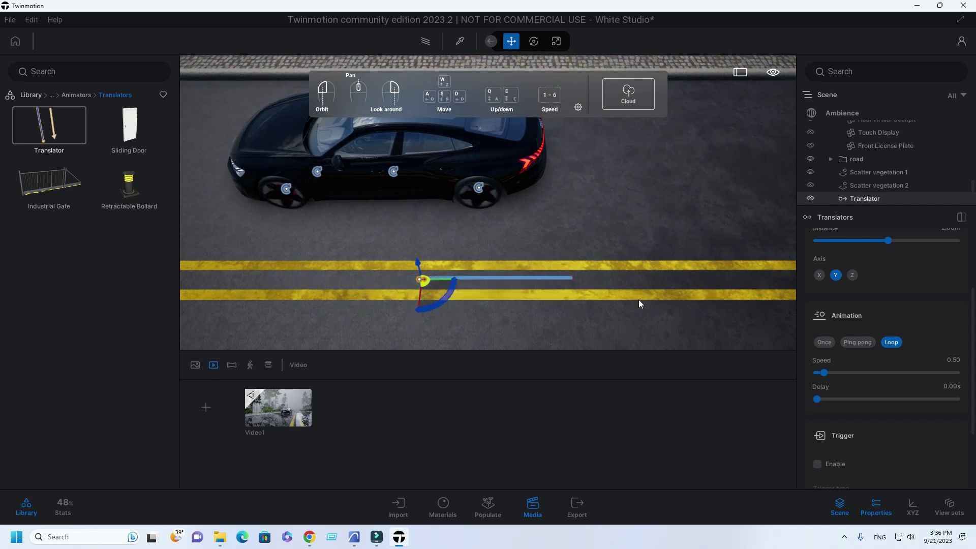
# Set the translator's animation speed to 10 with looping kept on.
pyautogui.click(947, 358)
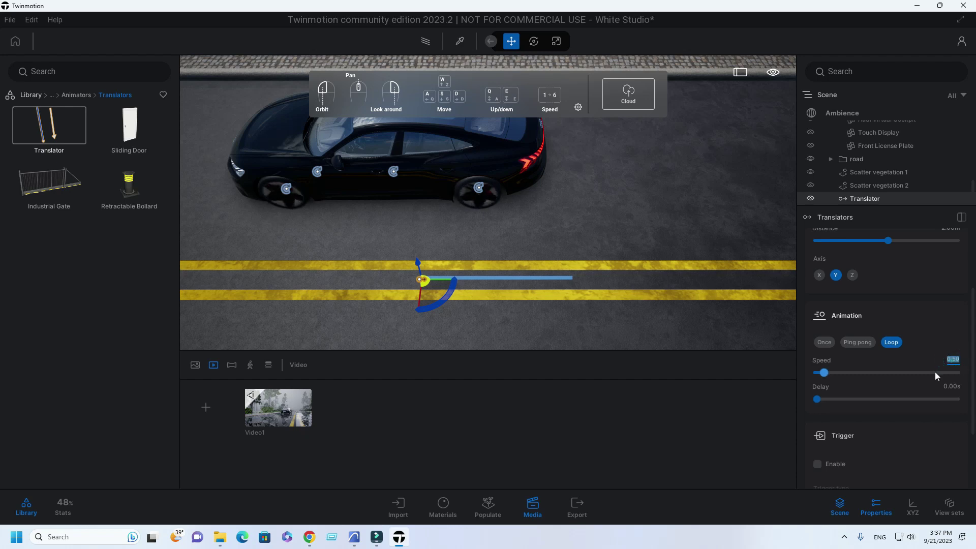
pyautogui.press('Return')
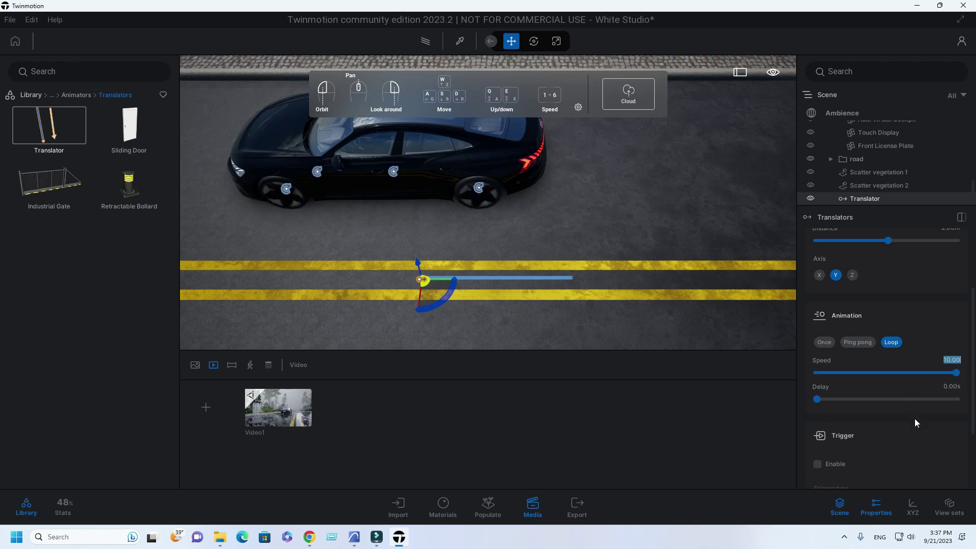
pyautogui.scroll(2, 910, 428)
pyautogui.scroll(1, 910, 428)
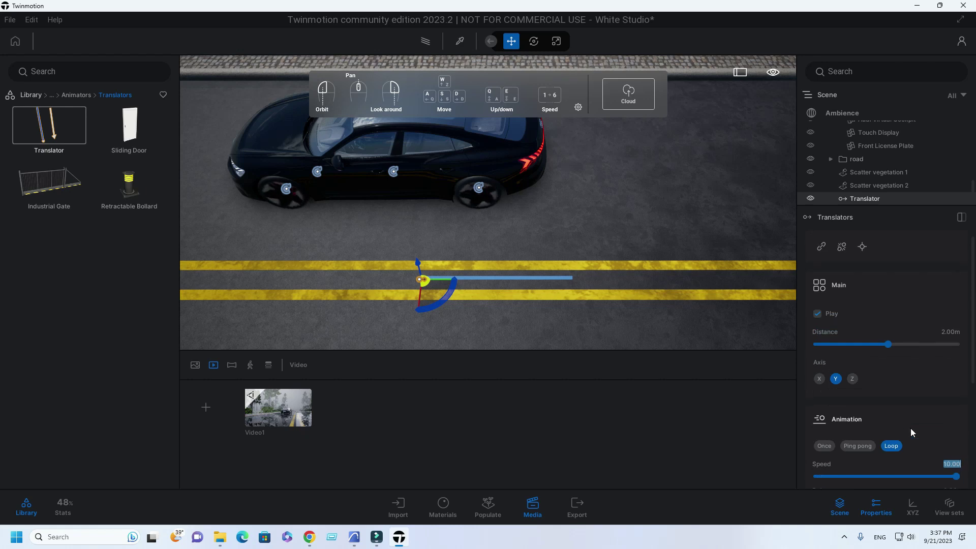
# Parent the road folder to the Translator in the scene hierarchy so the road moves with it.
pyautogui.moveTo(785, 272); pyautogui.dragTo(780, 258, button='right')
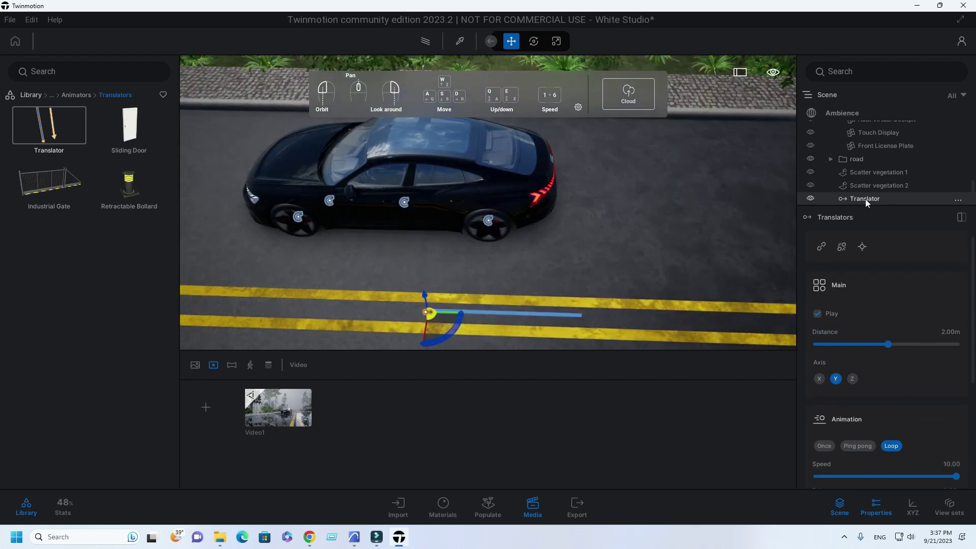
pyautogui.moveTo(865, 200)
pyautogui.mouseDown()
pyautogui.moveTo(856, 160)
pyautogui.moveTo(862, 196)
pyautogui.mouseUp()
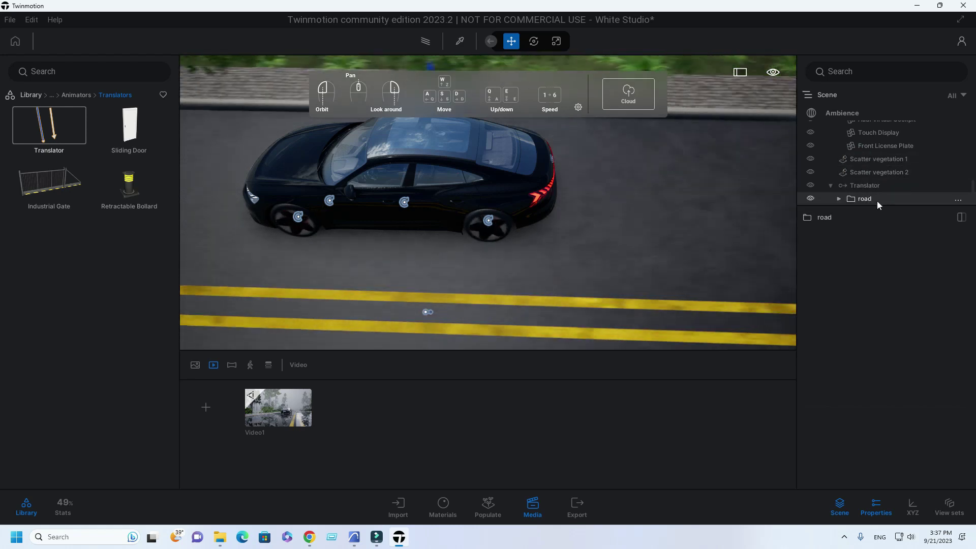
pyautogui.moveTo(690, 248)
pyautogui.mouseDown(button='right')
pyautogui.moveTo(587, 224)
pyautogui.moveTo(676, 240)
pyautogui.mouseUp(button='right')
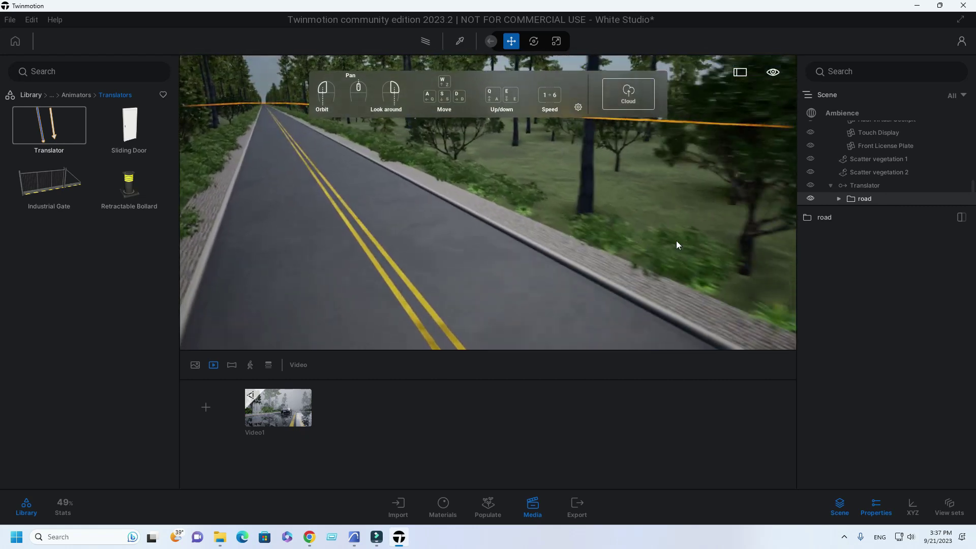
# Set the translator's travel distance to 500 m.
pyautogui.click(856, 185)
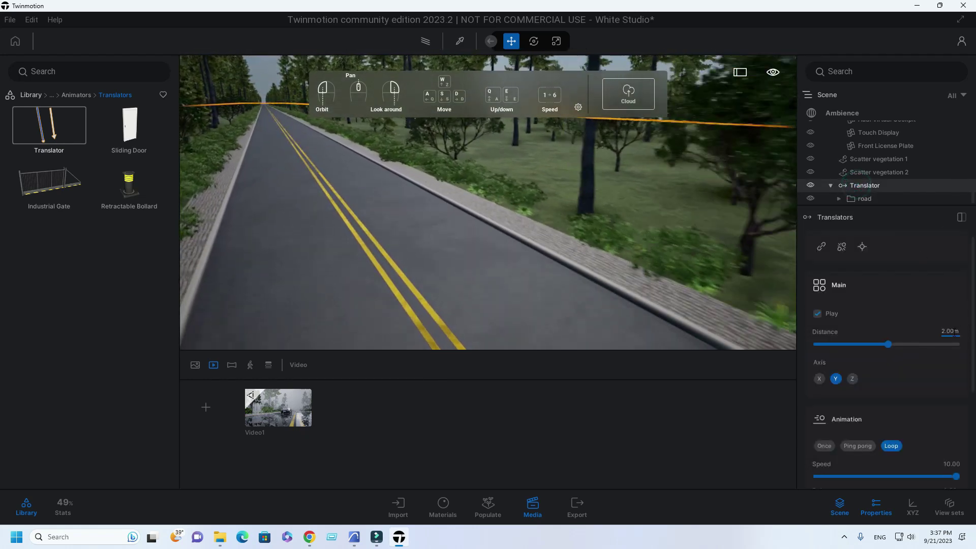
pyautogui.doubleClick(951, 331)
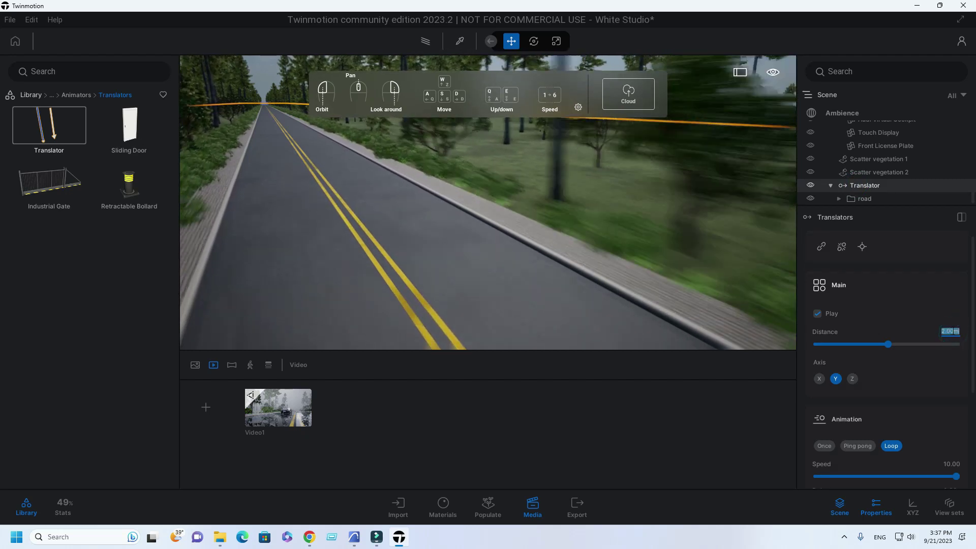
pyautogui.write('500')
pyautogui.press('Return')
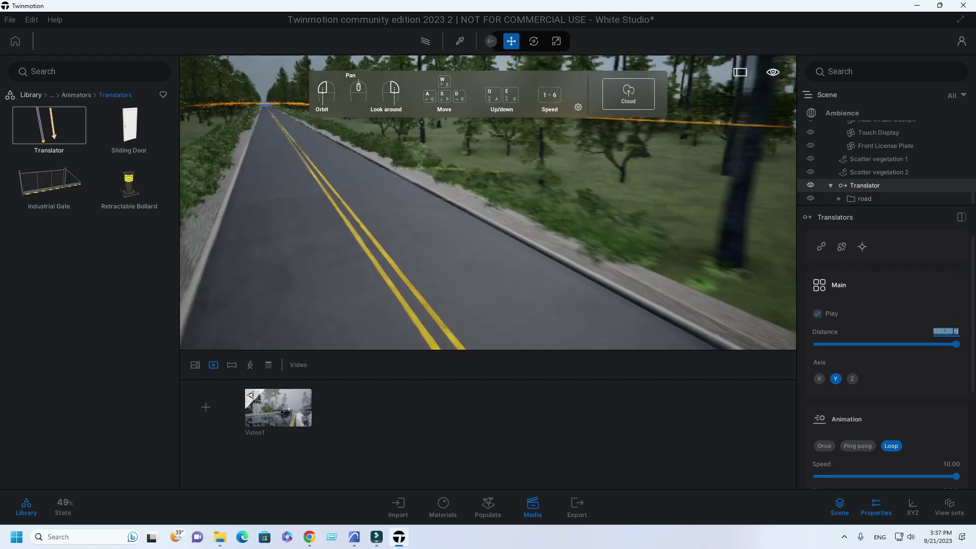
pyautogui.click(671, 413)
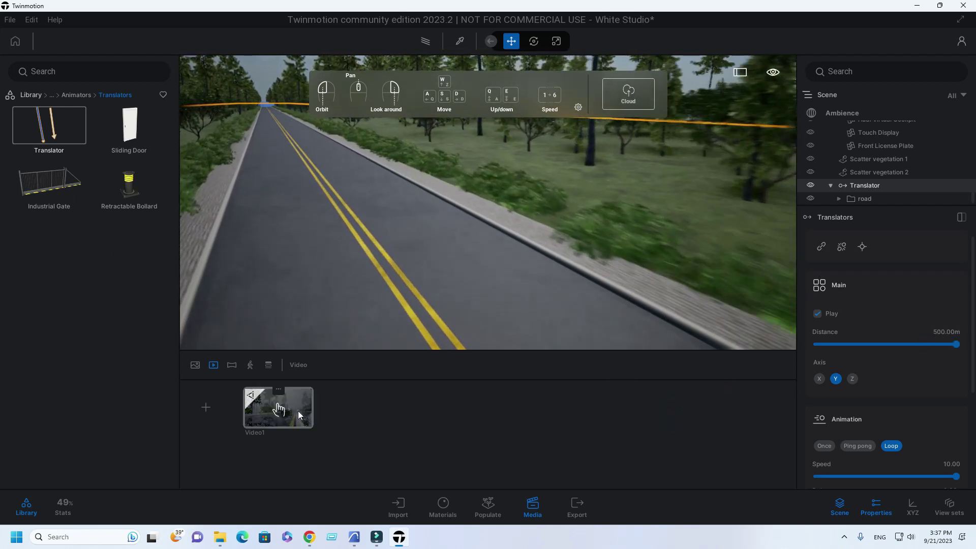
# Open Video1 and play its opening seconds to check the car against the moving road.
pyautogui.click(298, 411)
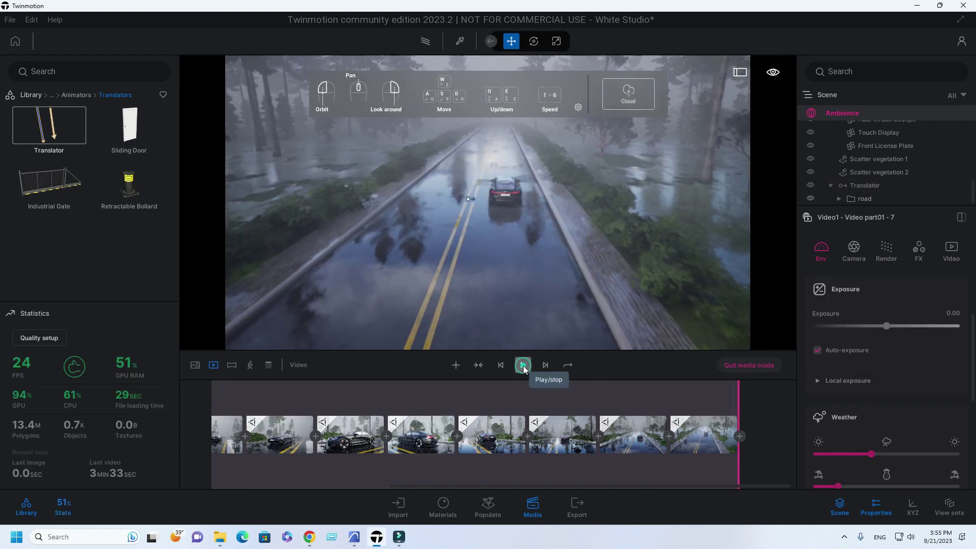
pyautogui.click(523, 365)
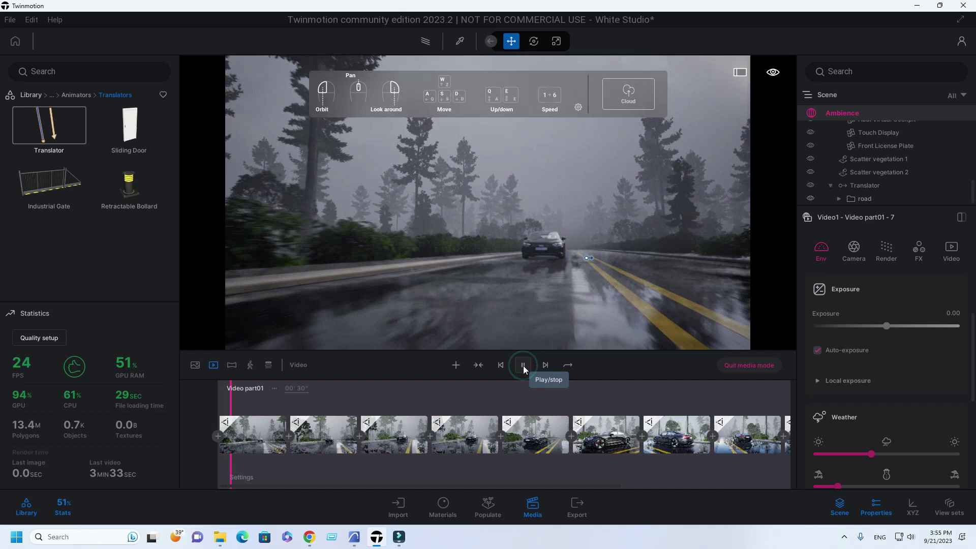
pyautogui.click(523, 365)
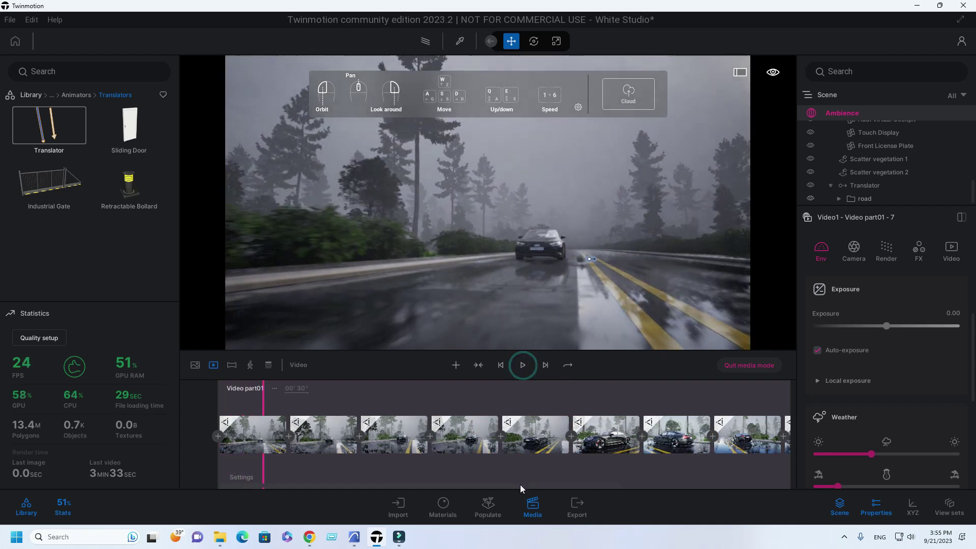
# Reframe the camera at the start of the clip to centre the car and insert a new first keyframe.
pyautogui.moveTo(262, 401); pyautogui.dragTo(204, 405)
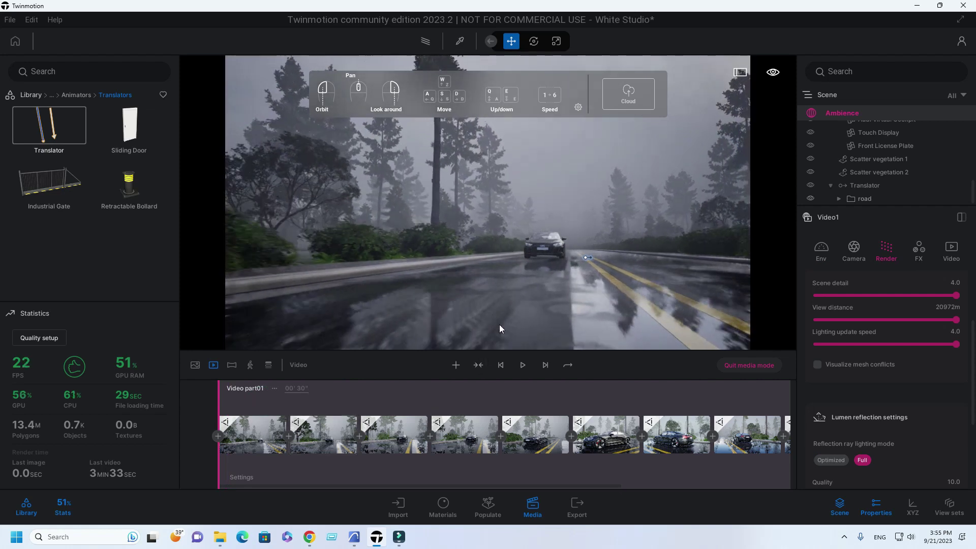
pyautogui.scroll(-2, 528, 275)
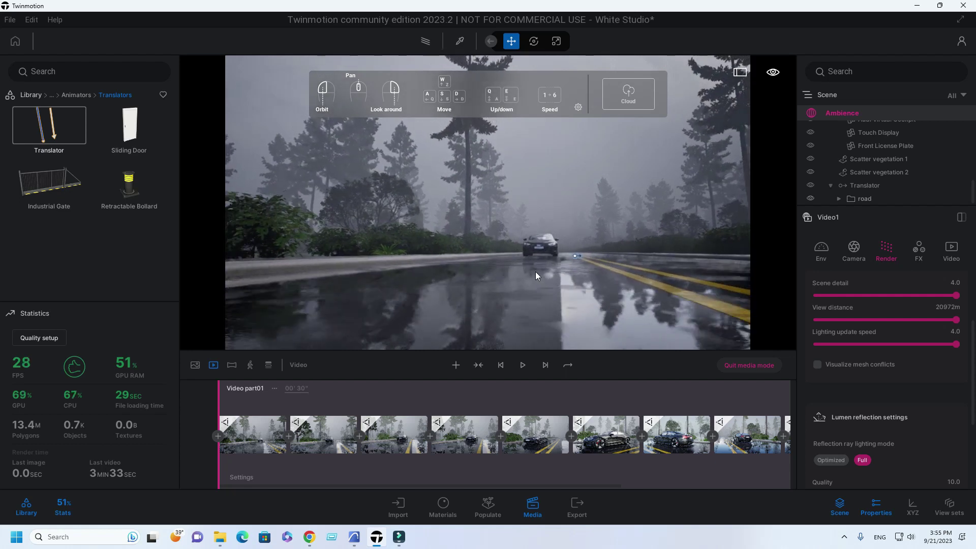
pyautogui.moveTo(537, 273); pyautogui.dragTo(565, 275, button='right')
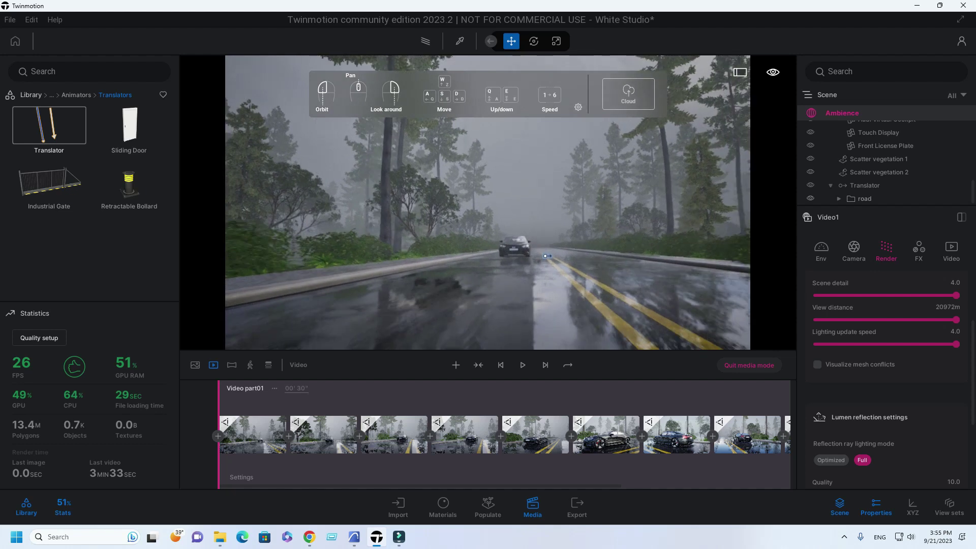
pyautogui.click(226, 437)
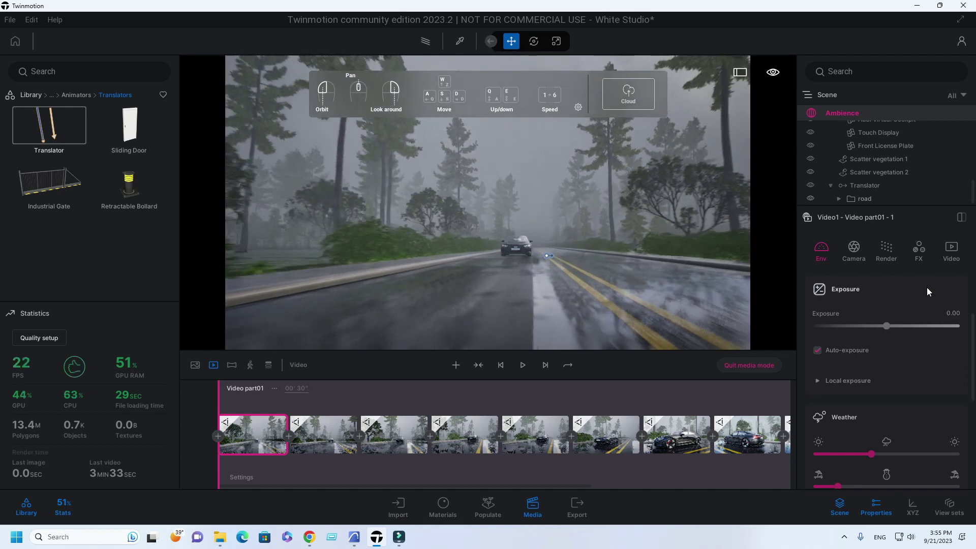
# Apply the Line Light filter to the whole Video part01 clip.
pyautogui.click(918, 250)
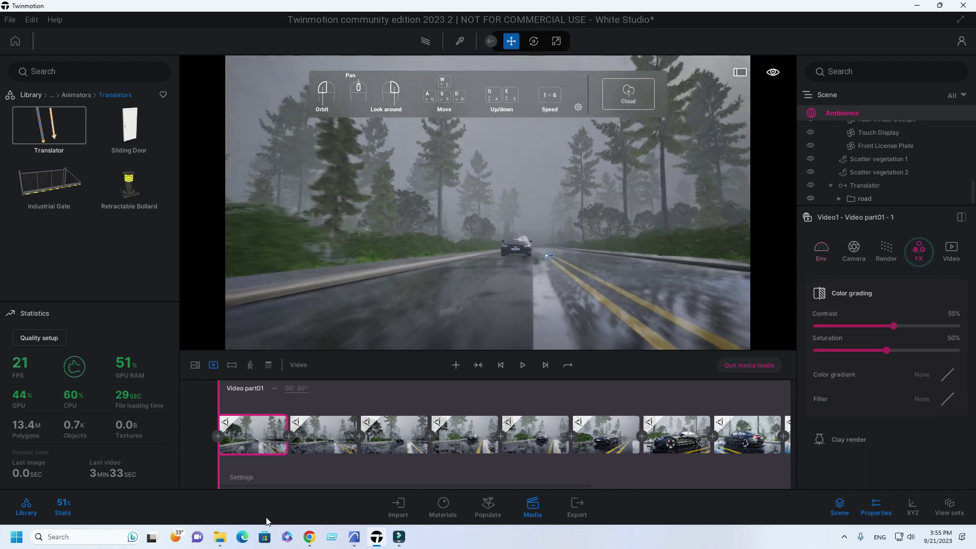
pyautogui.click(241, 477)
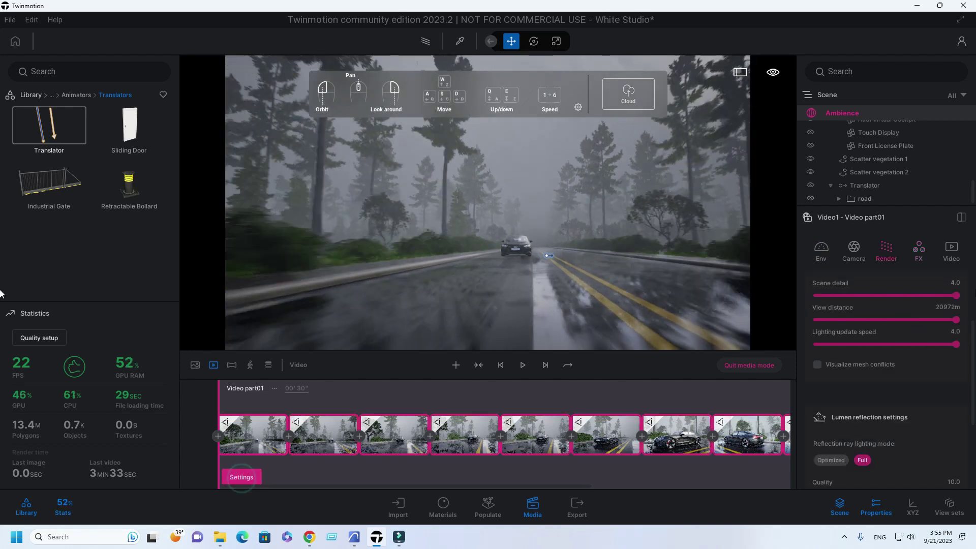
pyautogui.click(923, 252)
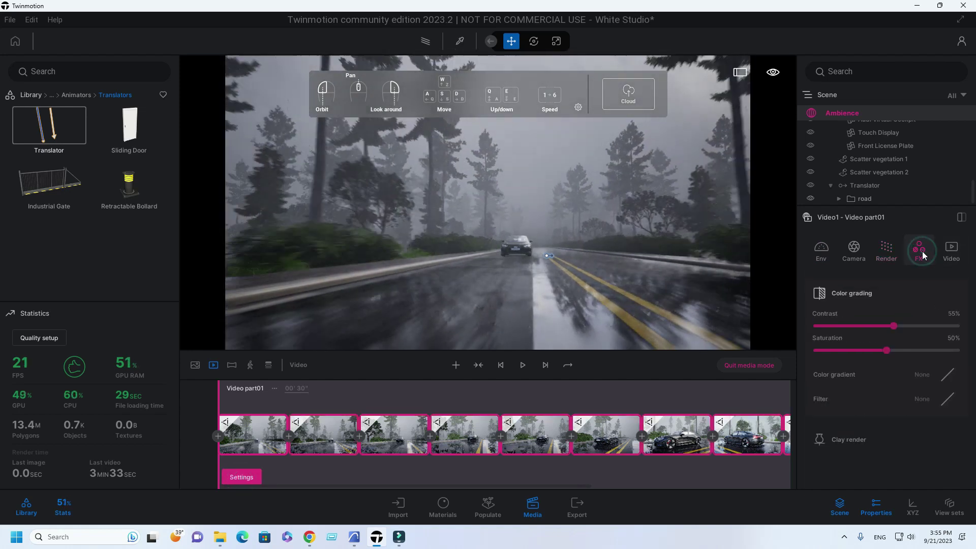
pyautogui.click(948, 402)
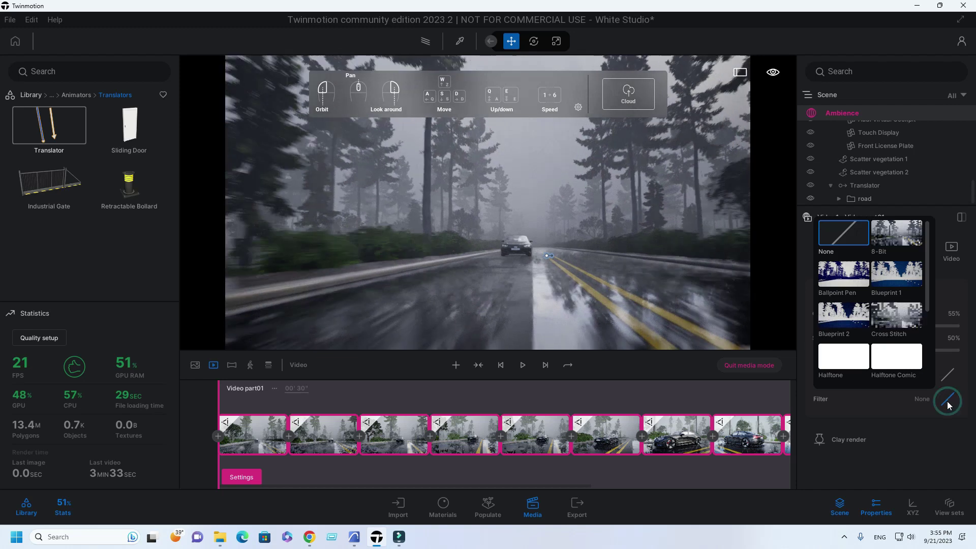
pyautogui.scroll(-3, 840, 340)
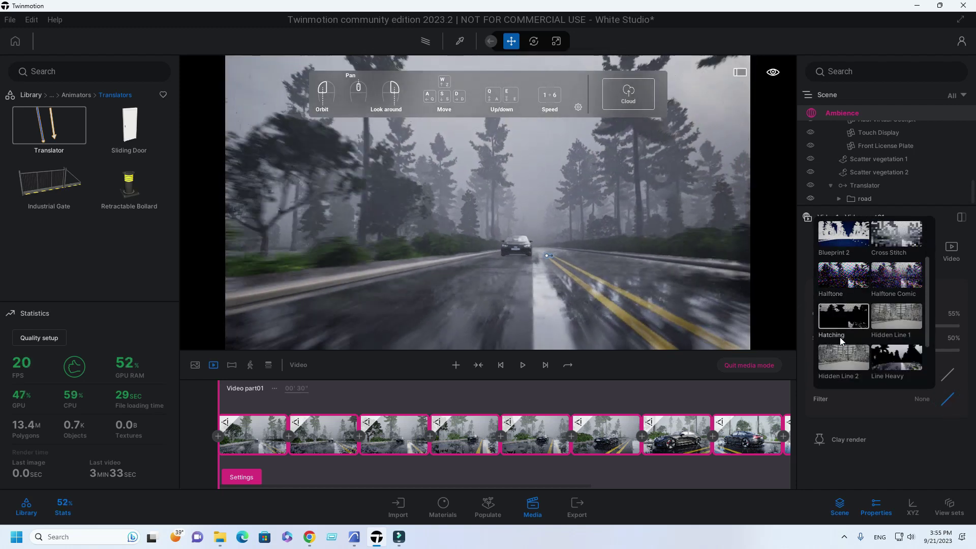
pyautogui.scroll(-1, 841, 341)
pyautogui.click(843, 335)
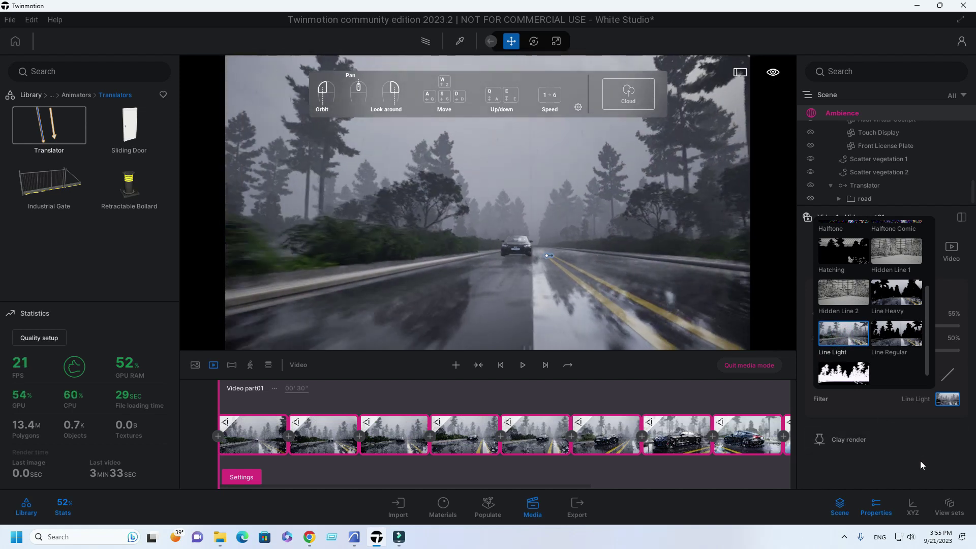
pyautogui.click(919, 465)
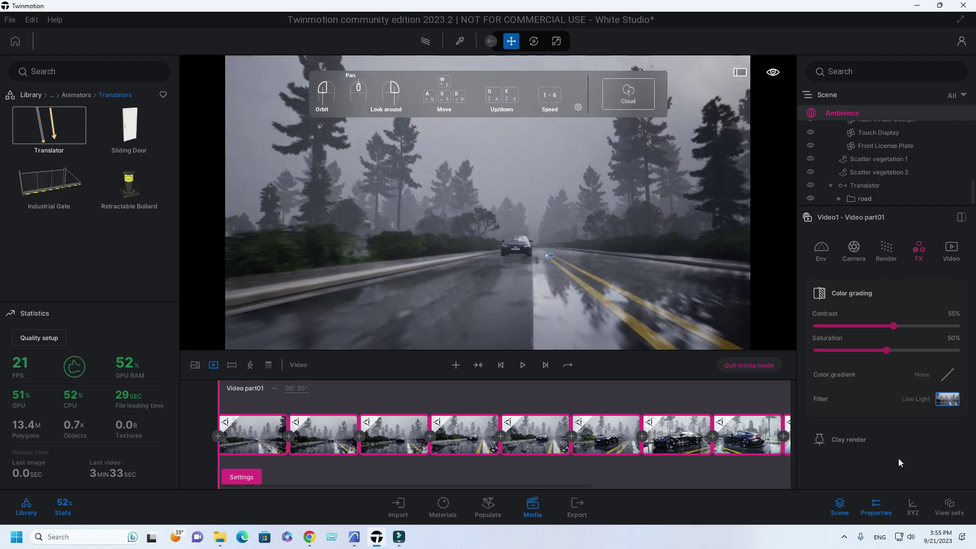
# Examine Video1's output format and its detail options, including tiled rendering, view set and phasing group.
pyautogui.click(953, 251)
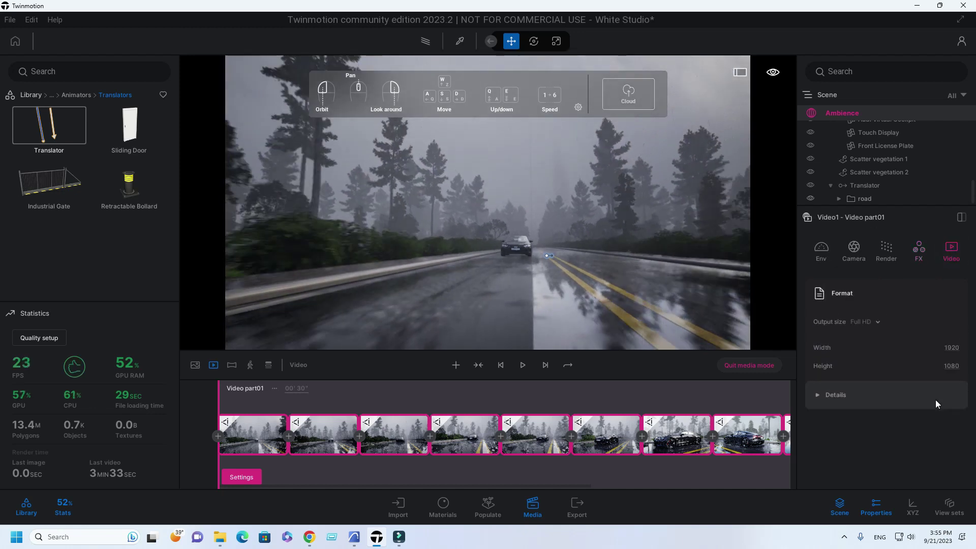
pyautogui.click(877, 401)
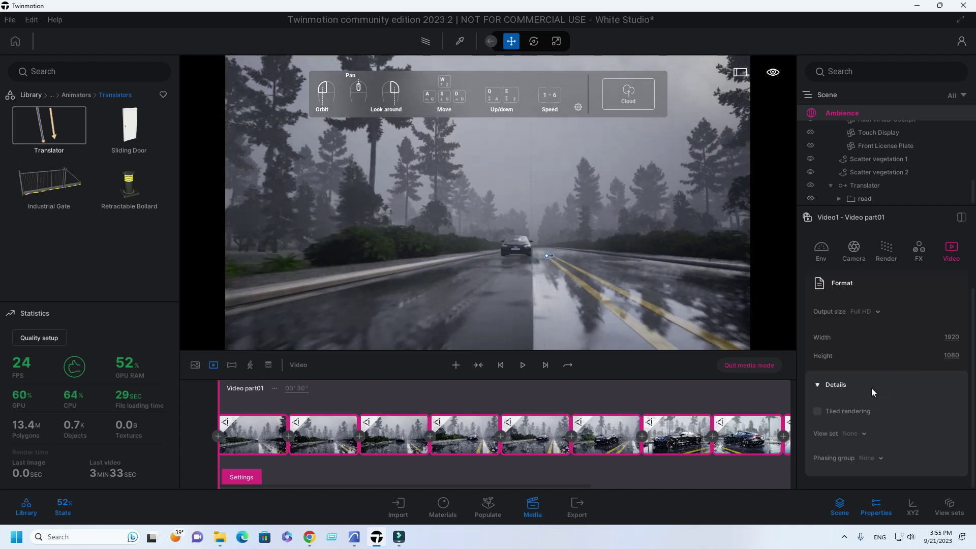
pyautogui.click(871, 388)
# Export Video1 as an MP4 at 60 fps into the try folder on the Desktop.
pyautogui.click(576, 505)
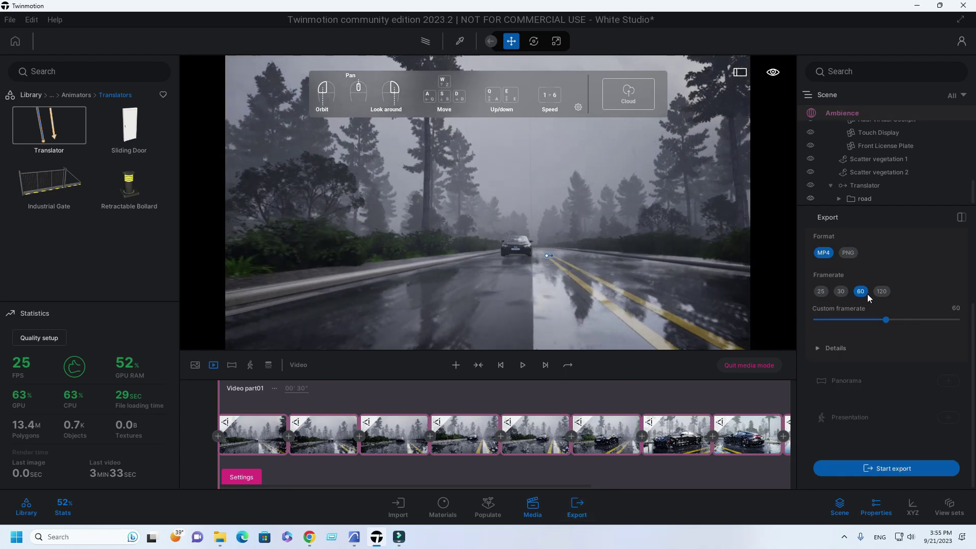
pyautogui.click(889, 470)
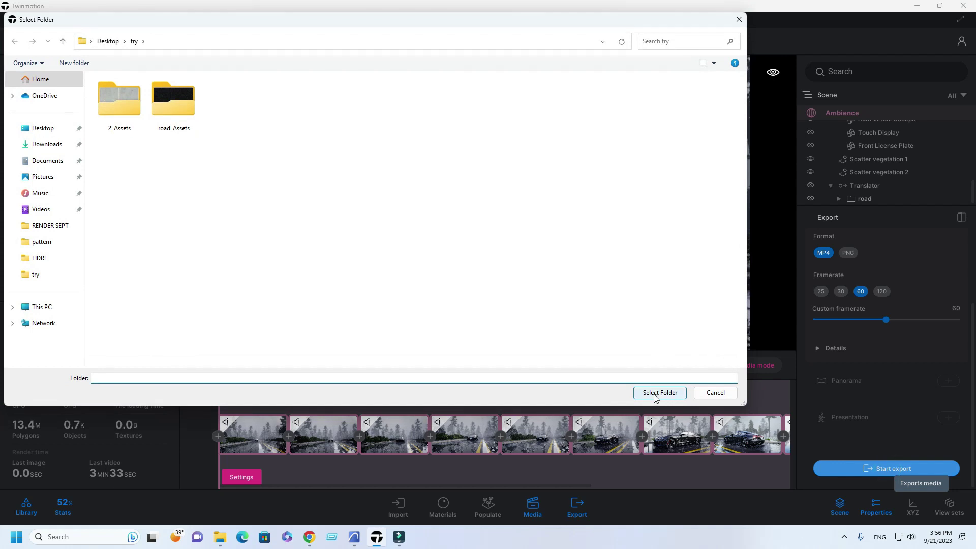
pyautogui.click(659, 393)
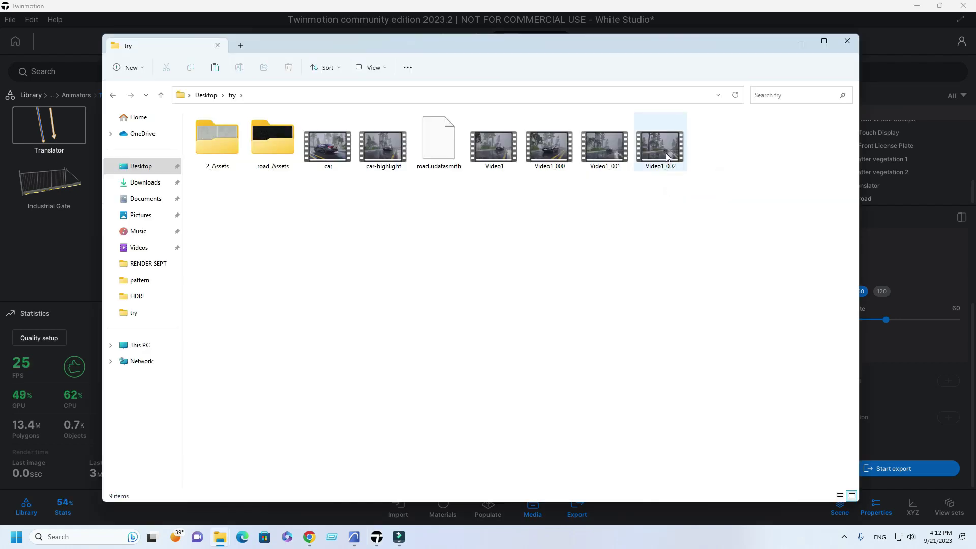
# Switch to Wondershare Filmora to edit the rendered car video.
pyautogui.click(58, 536)
pyautogui.write('fi')
pyautogui.click(236, 296)
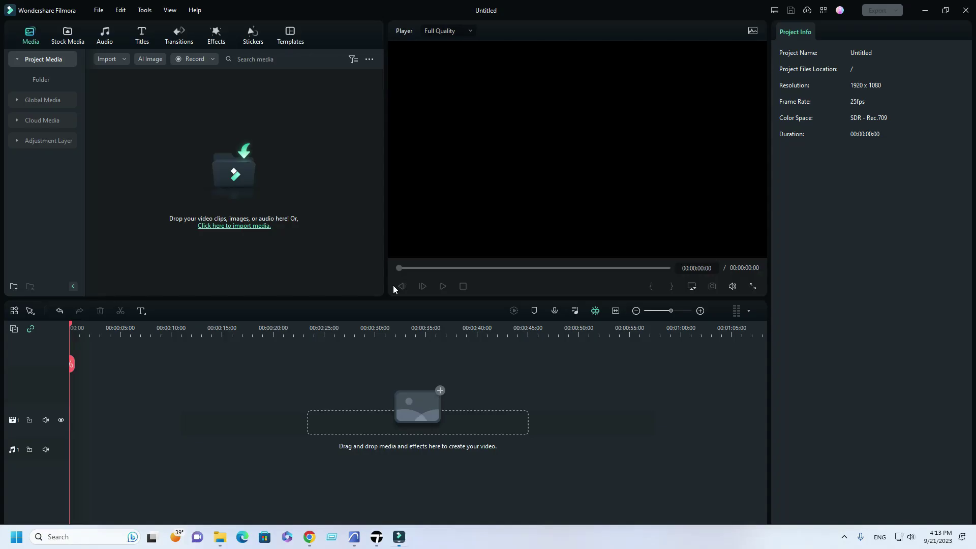
# Import Video1_002 and place it at the start of the video track.
pyautogui.click(319, 171)
pyautogui.doubleClick(523, 110)
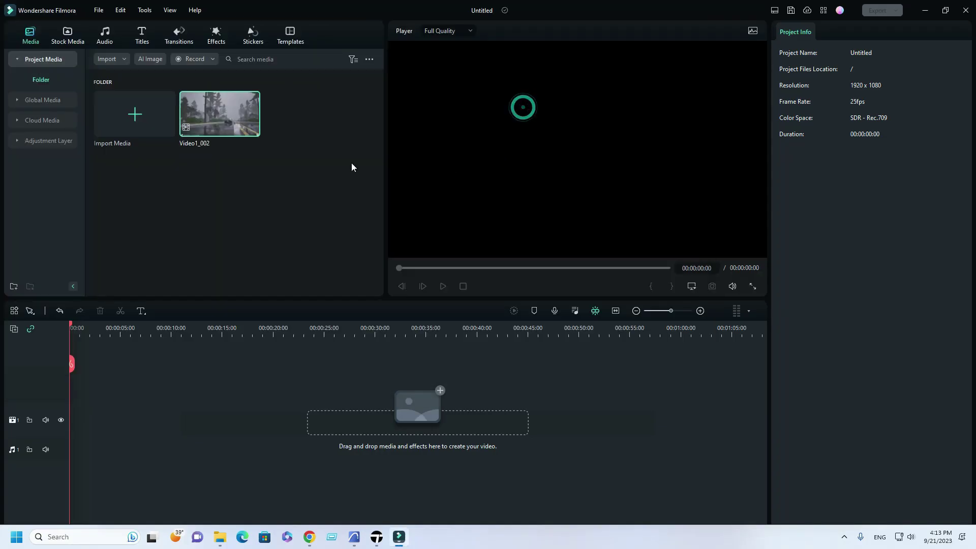
pyautogui.moveTo(224, 126); pyautogui.dragTo(75, 446)
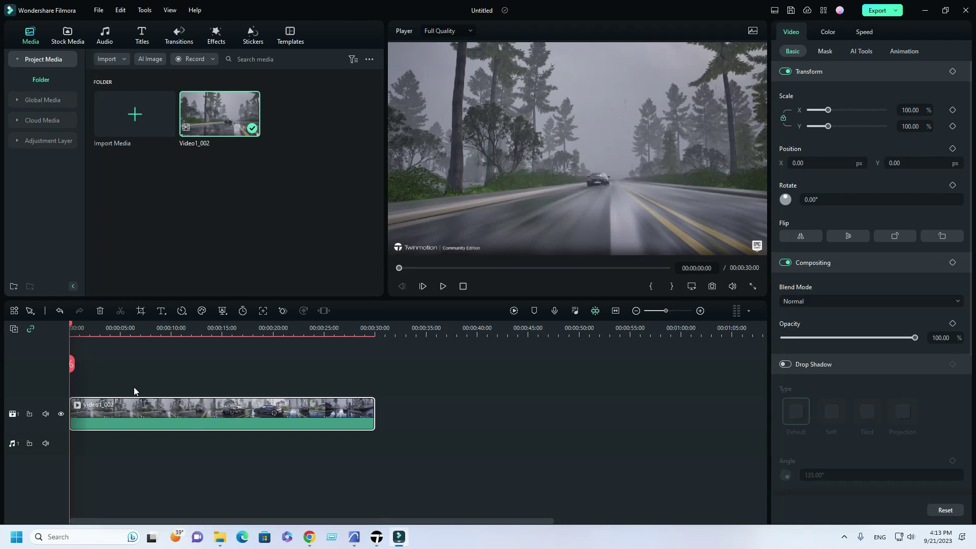
# Split the Video1_002 clip at 00:00:04:04 and delete the part before the cut.
pyautogui.click(443, 287)
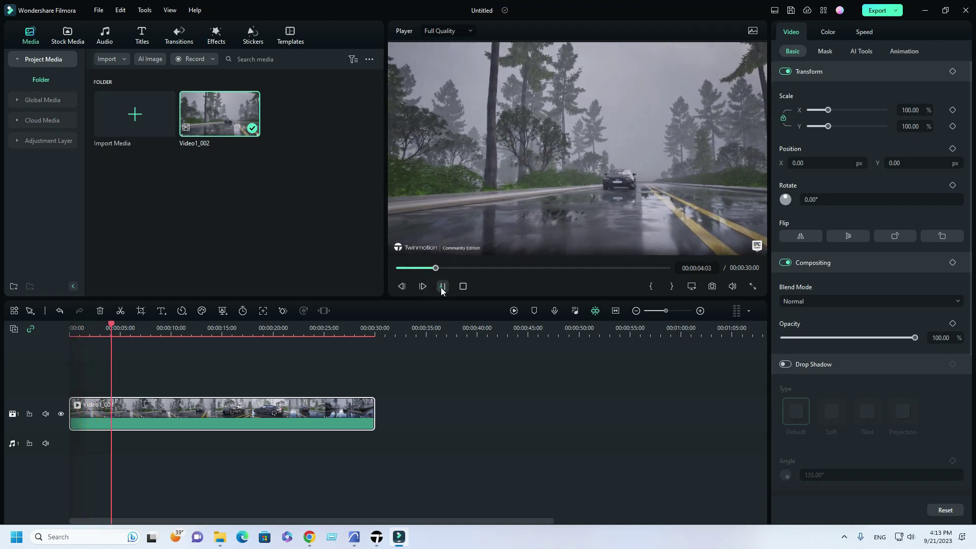
pyautogui.click(113, 369)
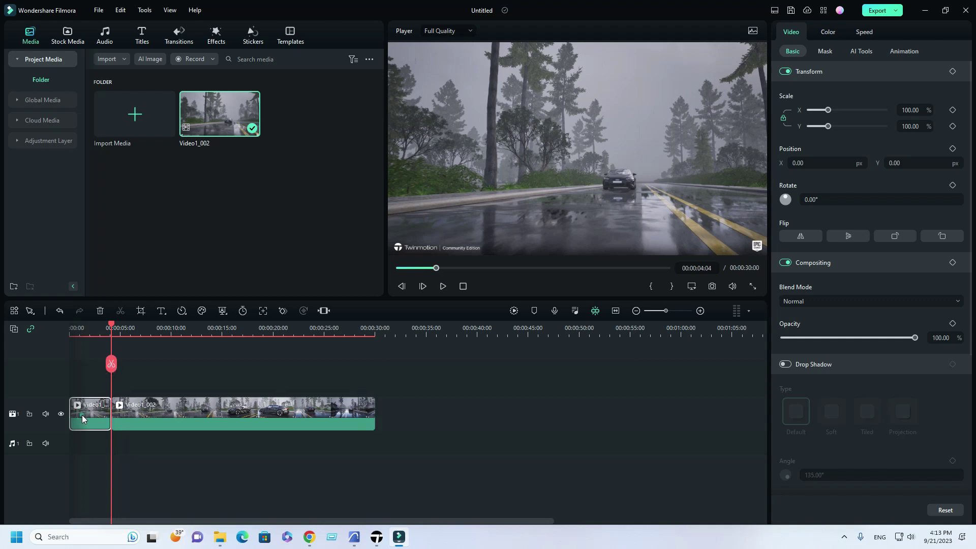
pyautogui.press('Delete')
# Set the remaining clip's uniform speed to 2.00.
pyautogui.click(154, 414)
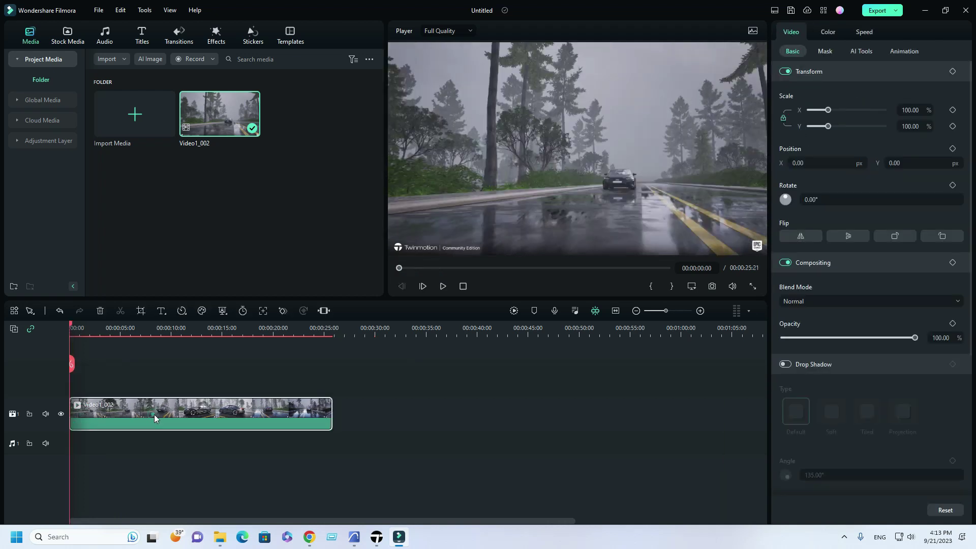
pyautogui.click(865, 32)
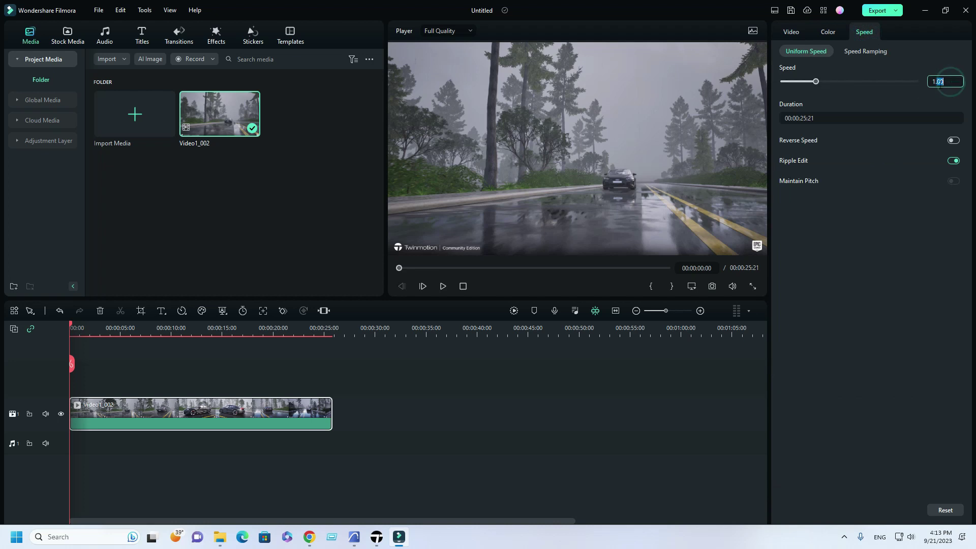
pyautogui.write('2')
pyautogui.press('Return')
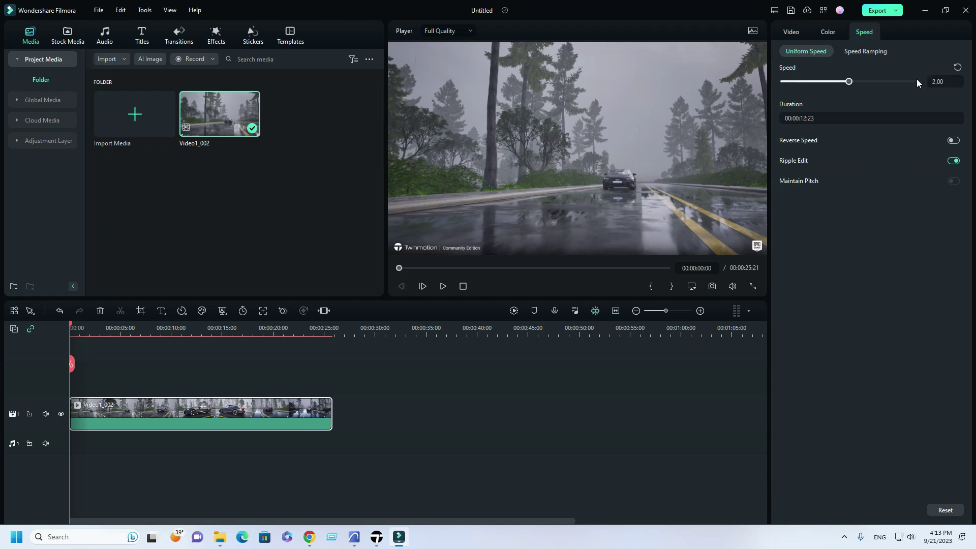
# Split the sped-up clip at 00:00:02:15, delete the part before the cut and play back the trimmed clip.
pyautogui.click(441, 288)
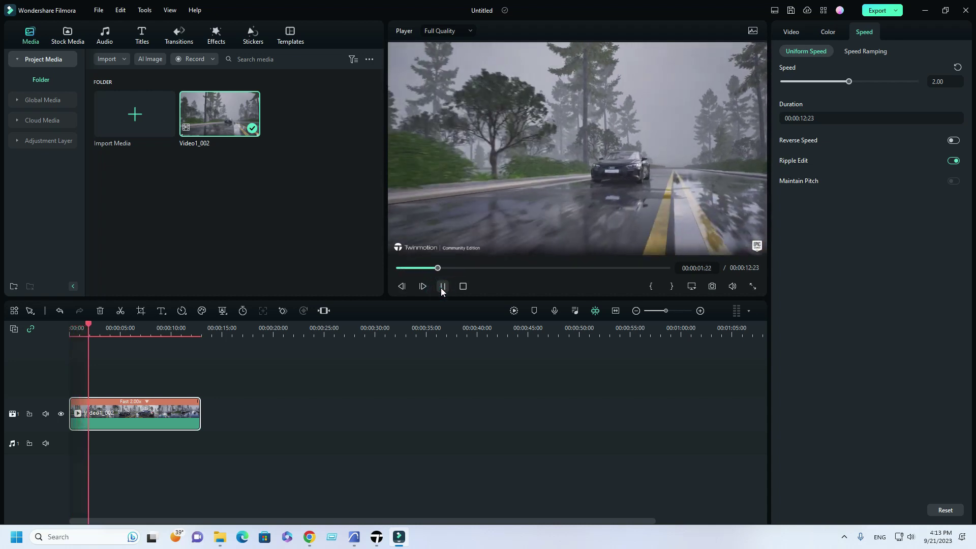
pyautogui.click(441, 287)
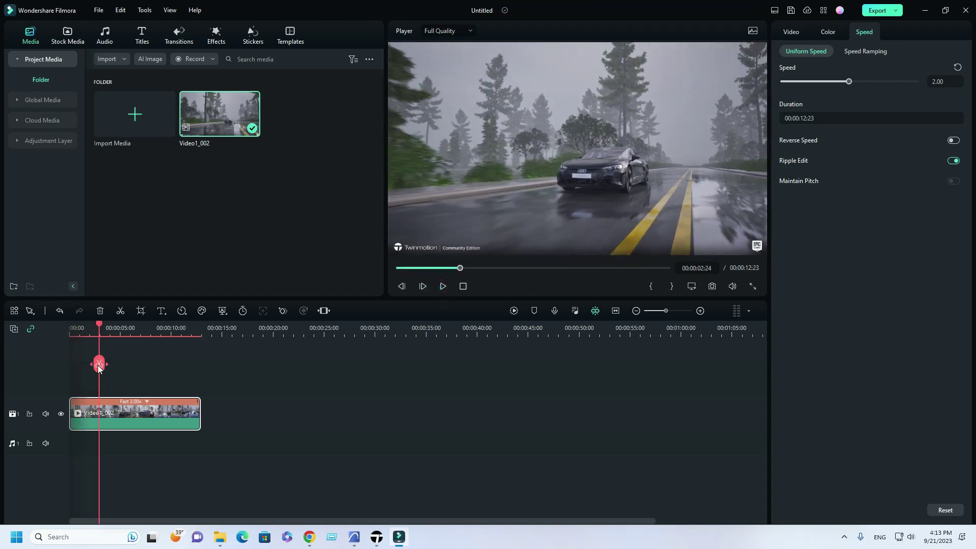
pyautogui.moveTo(100, 326); pyautogui.dragTo(89, 330)
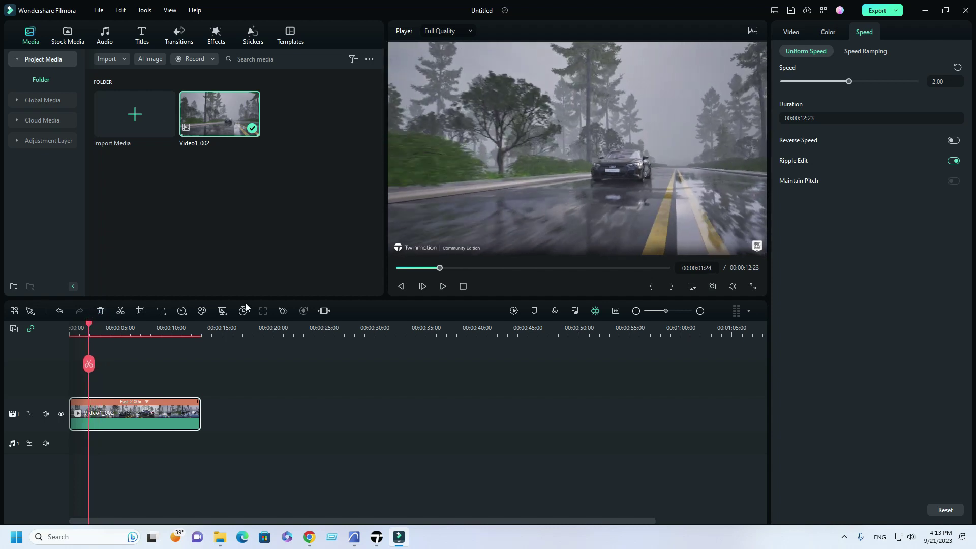
pyautogui.click(442, 286)
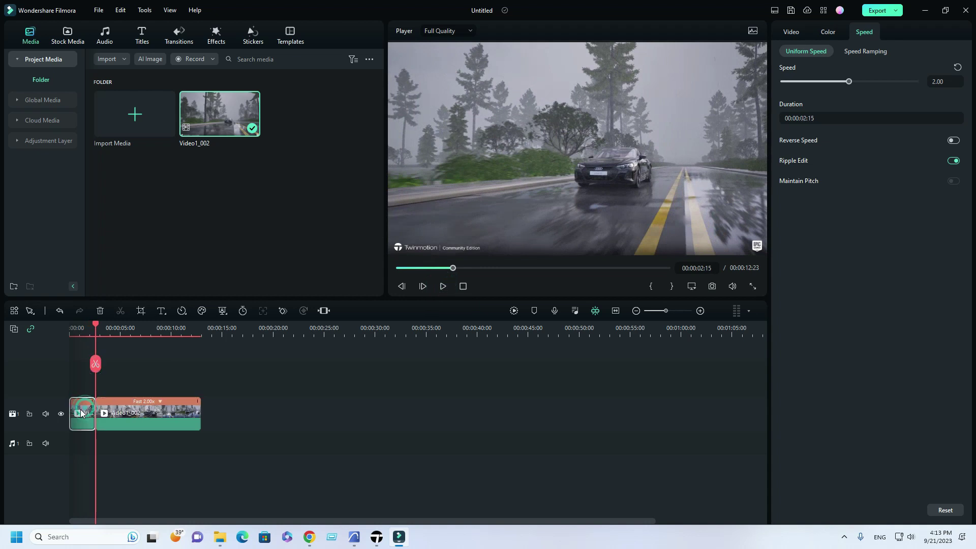
pyautogui.press('Delete')
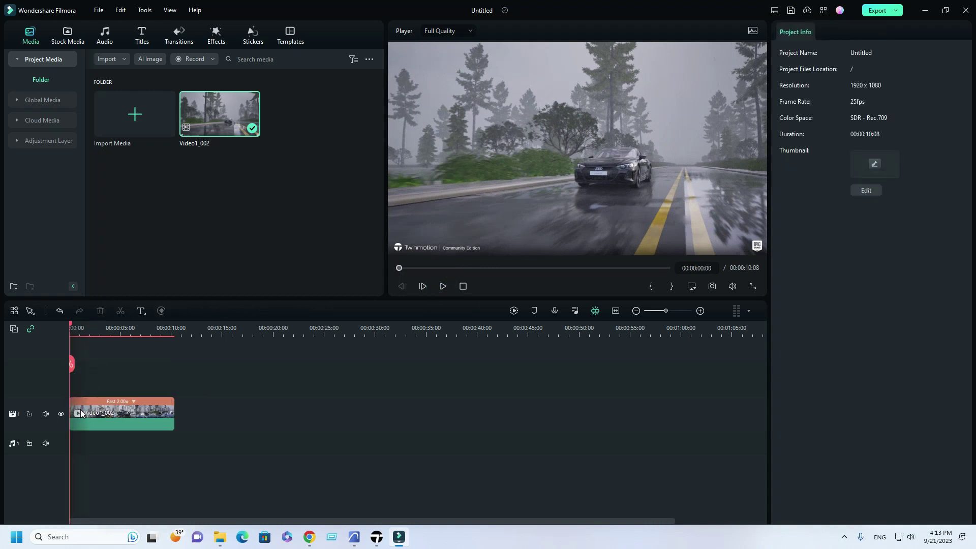
pyautogui.click(443, 287)
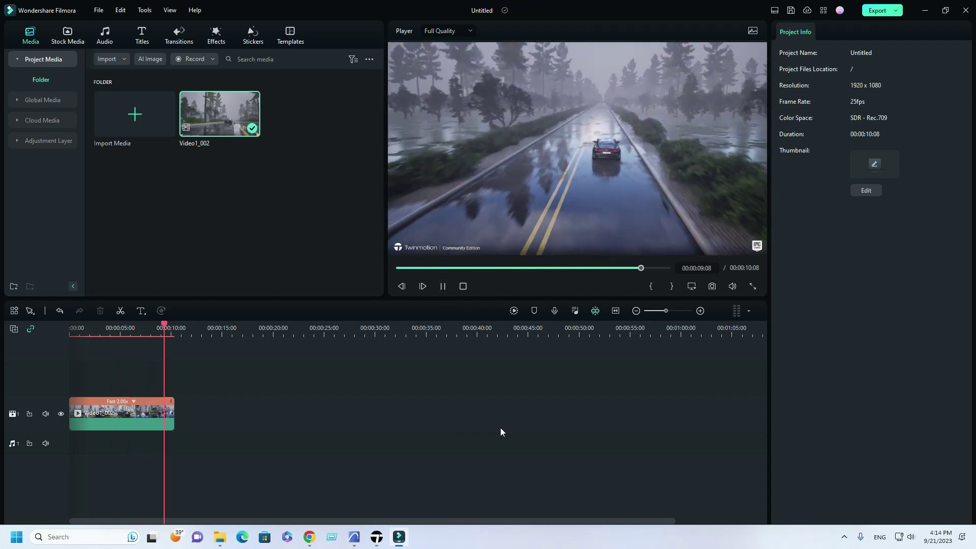
# Switch back to Twinmotion and create a second video with four keyframes that approach the car from behind.
pyautogui.hotkey('alt', 'Tab')
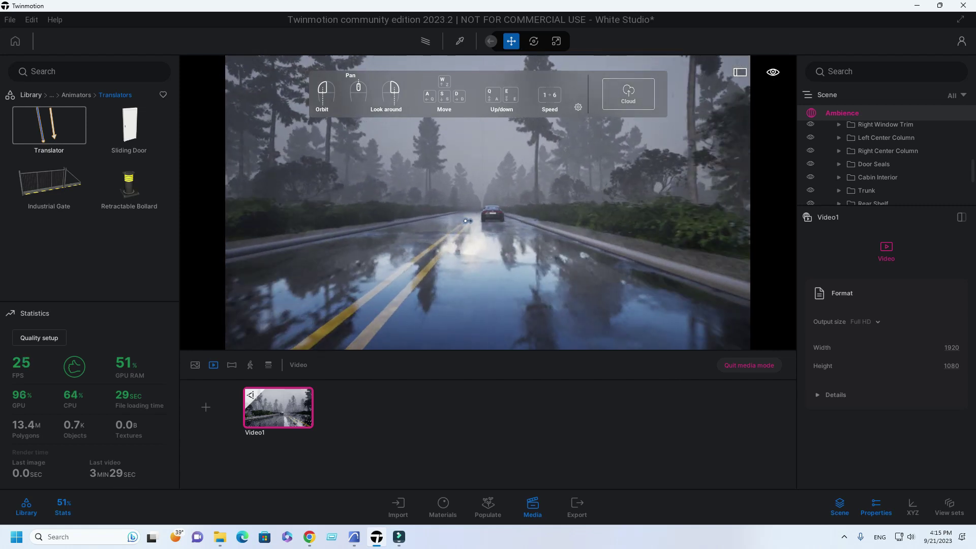
pyautogui.click(205, 407)
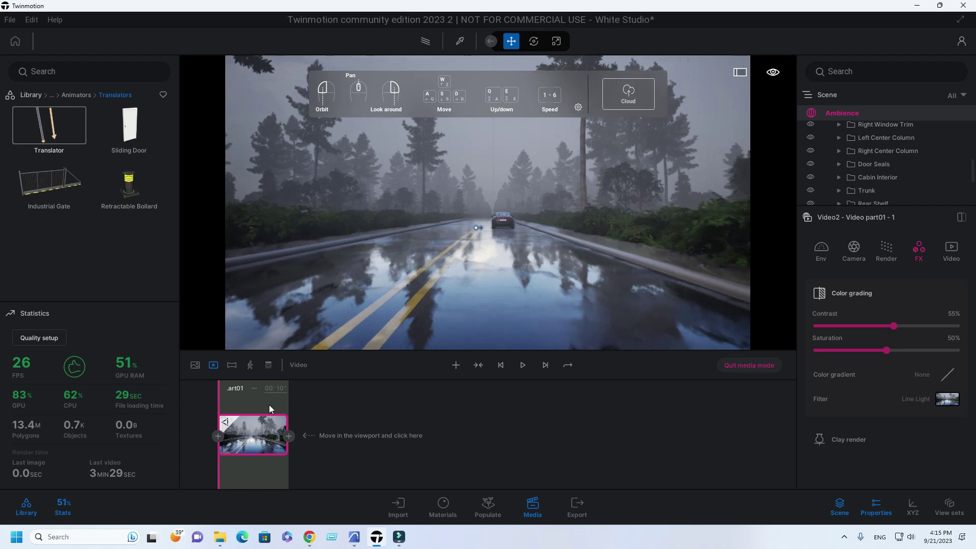
pyautogui.moveTo(261, 418)
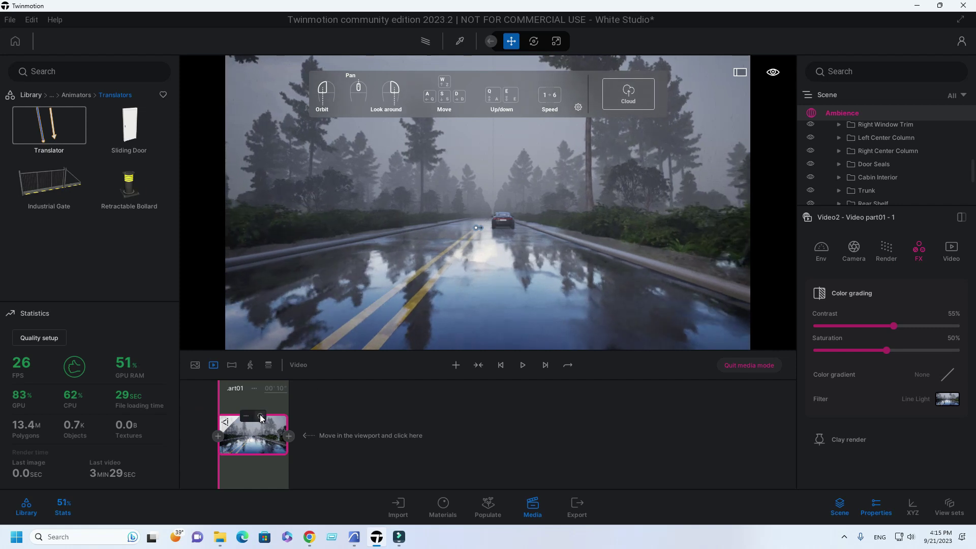
pyautogui.click(288, 435)
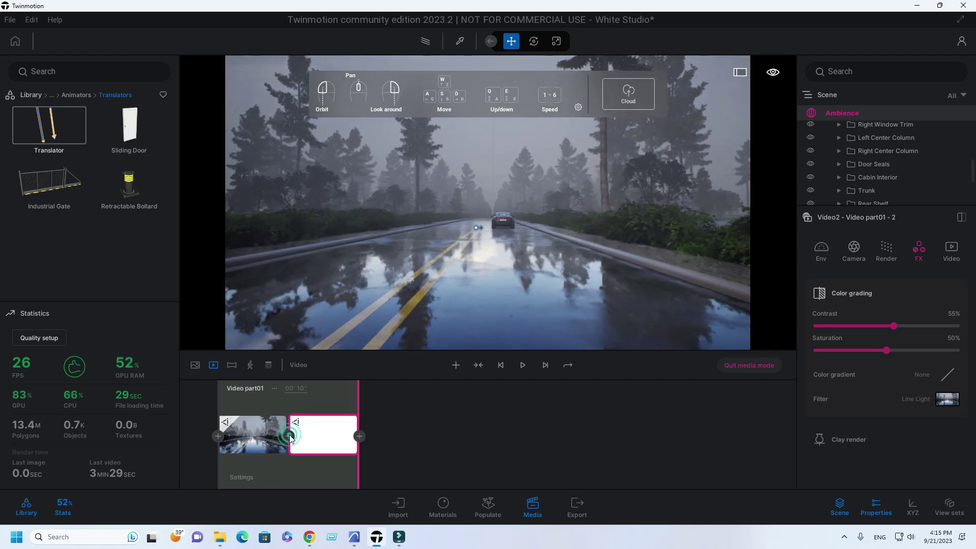
pyautogui.click(360, 435)
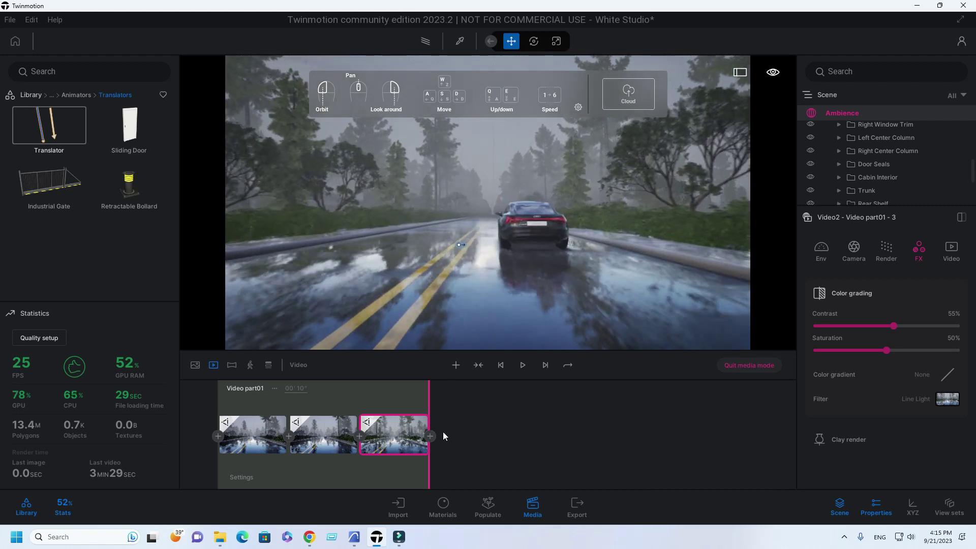
pyautogui.click(430, 436)
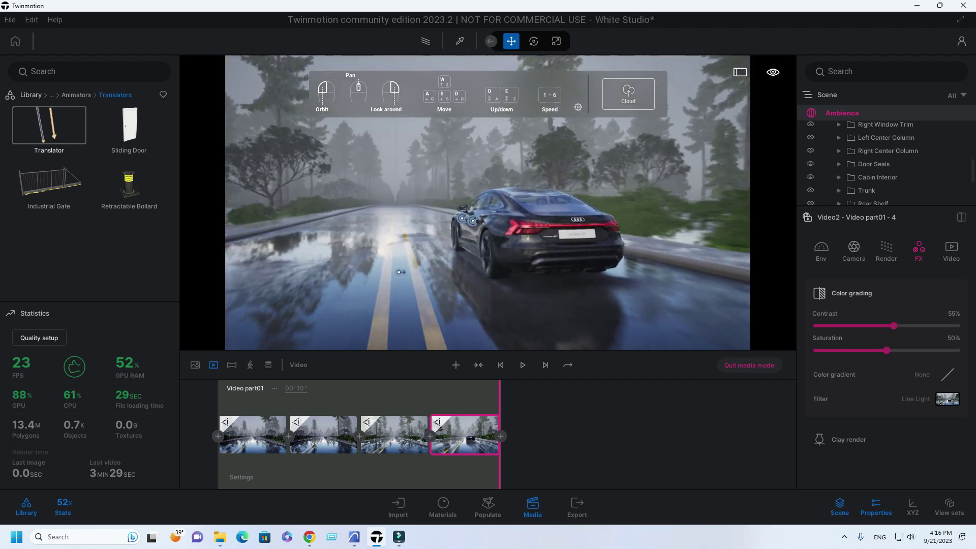
# Add four more keyframes to Video2: close rear three-quarter, full side, front three-quarter and a distant front view of the car.
pyautogui.click(501, 436)
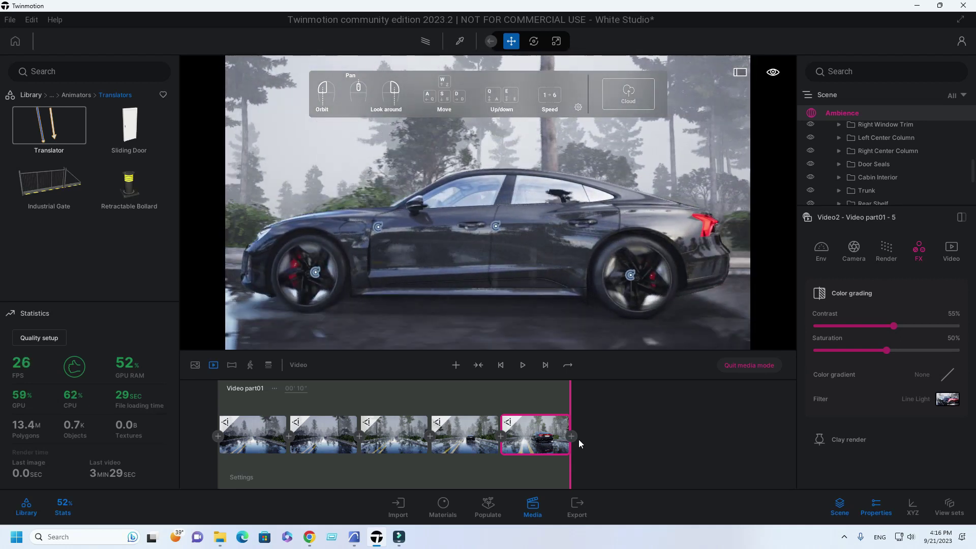
pyautogui.click(571, 436)
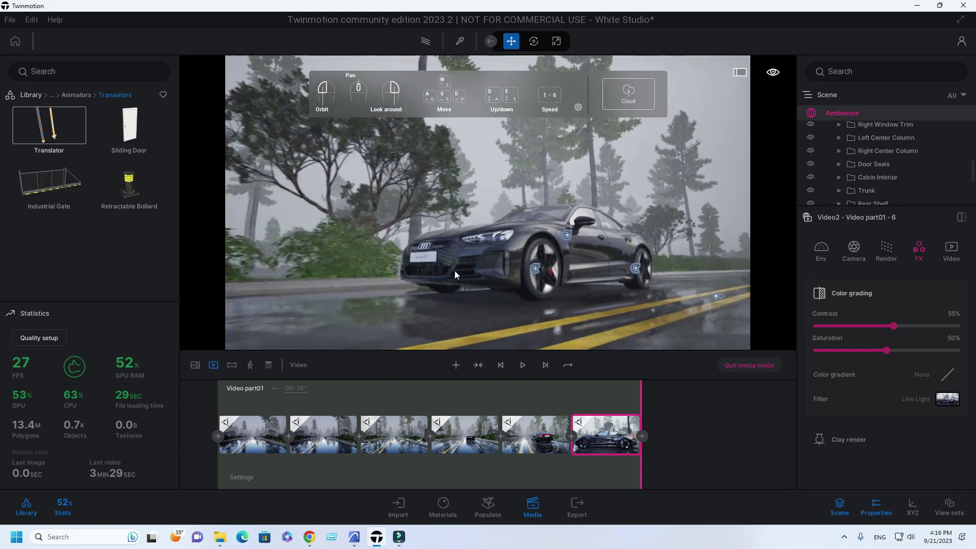
pyautogui.click(642, 436)
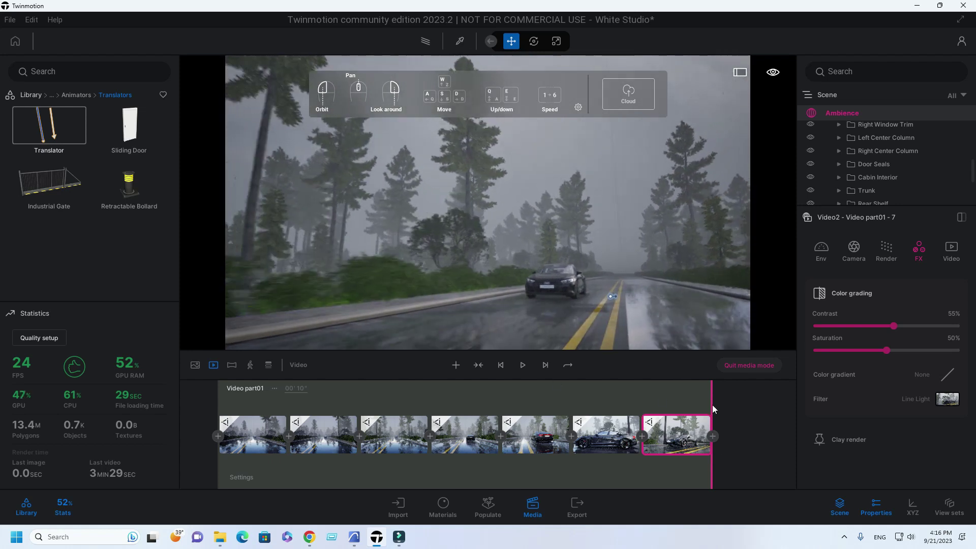
pyautogui.click(712, 436)
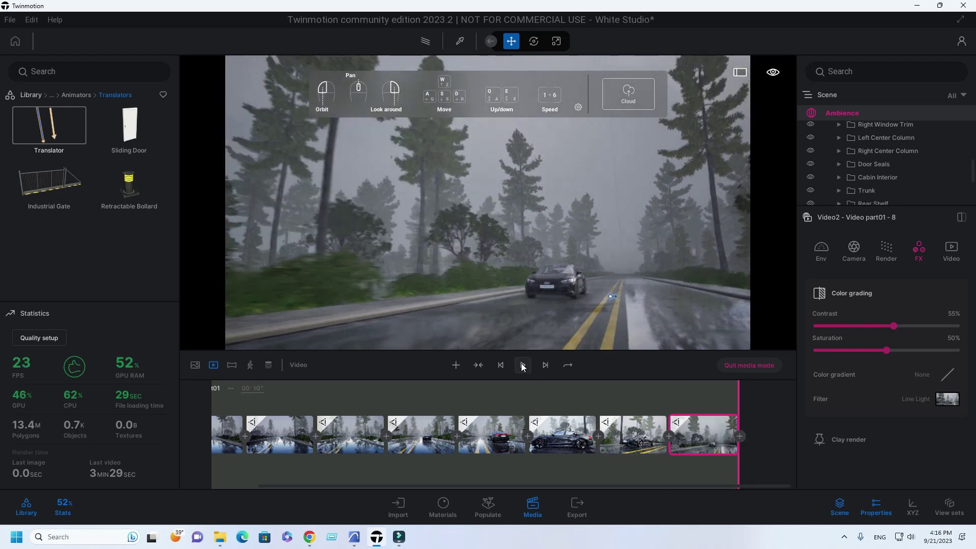
# Preview the opening of Video2's camera path and set Video part01's length to 30 seconds.
pyautogui.click(522, 364)
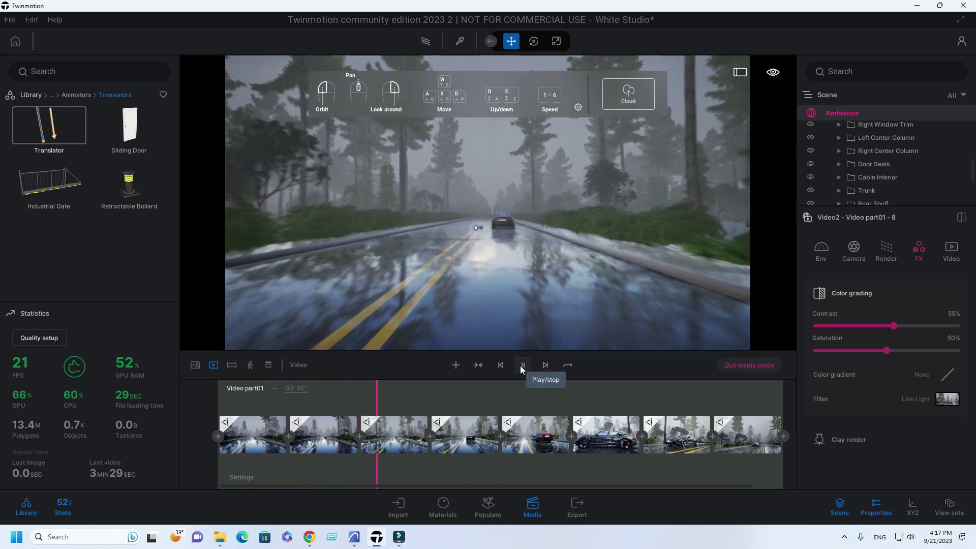
pyautogui.click(520, 365)
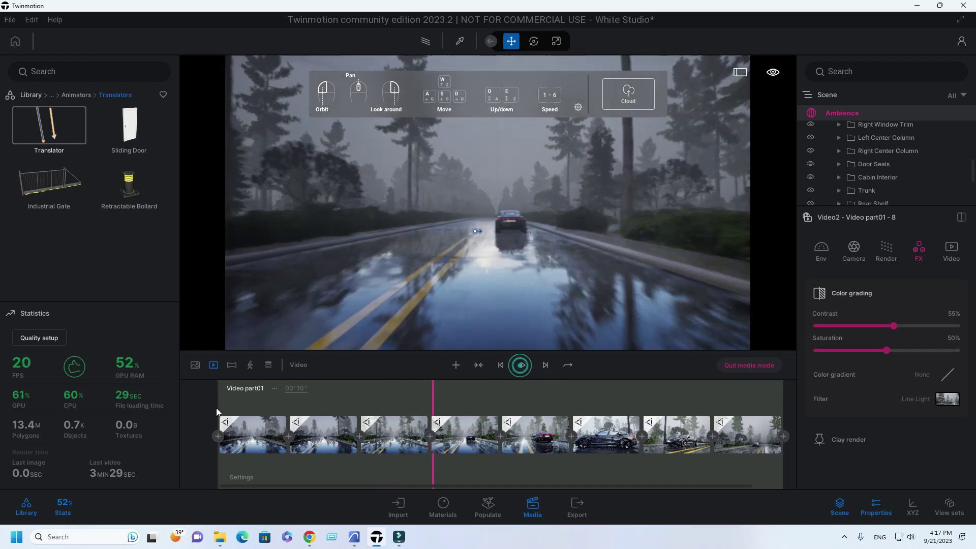
pyautogui.doubleClick(298, 388)
pyautogui.write('30')
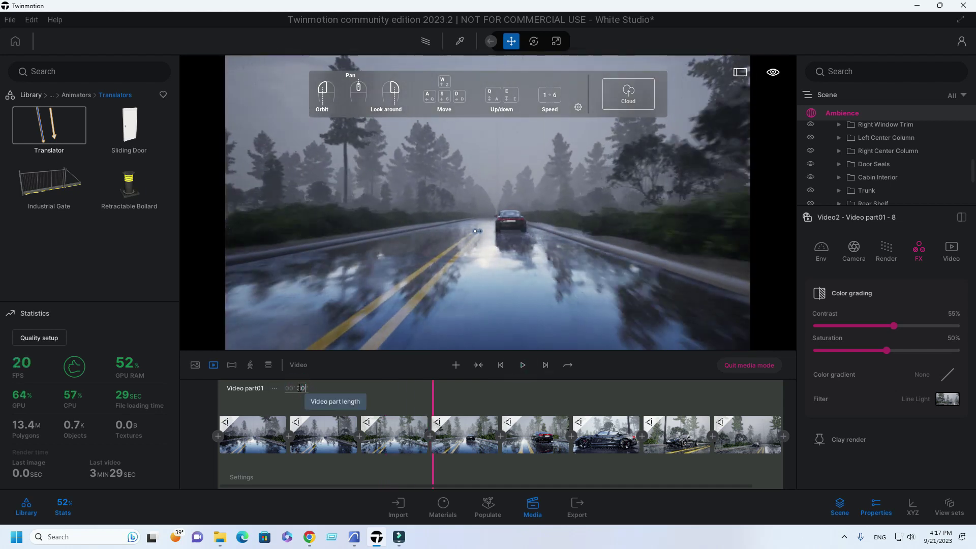
pyautogui.press('Return')
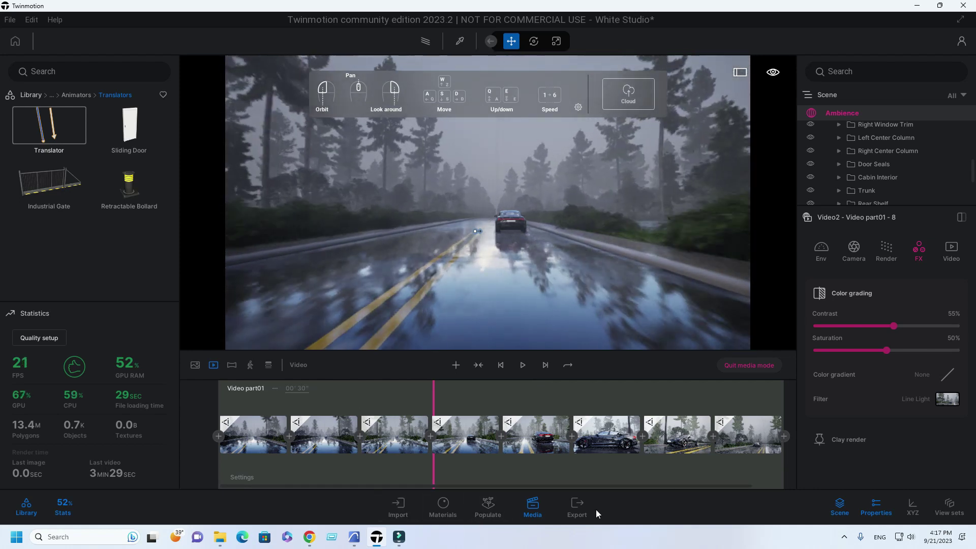
# Export Video2 as an MP4 at 60 fps into the try folder on the desktop.
pyautogui.click(577, 506)
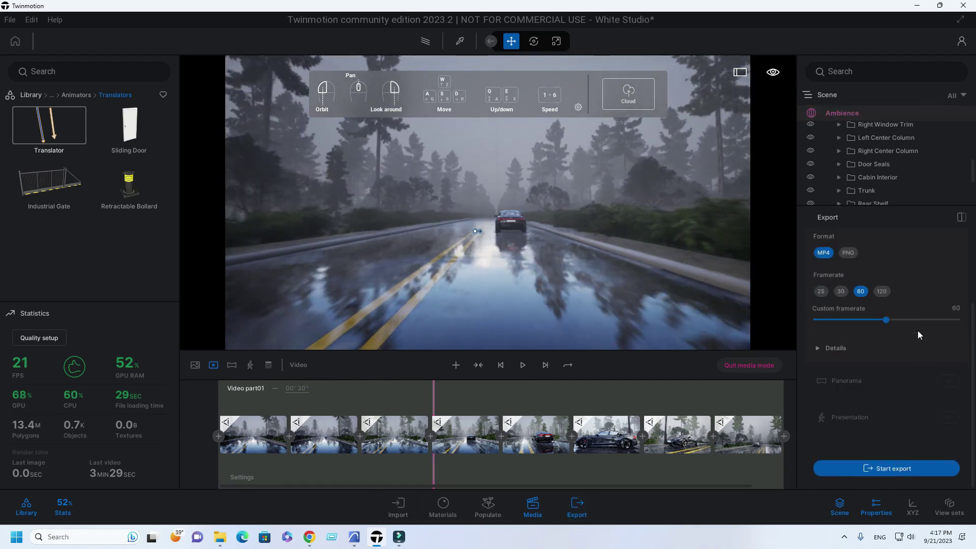
pyautogui.scroll(2, 926, 317)
pyautogui.click(950, 312)
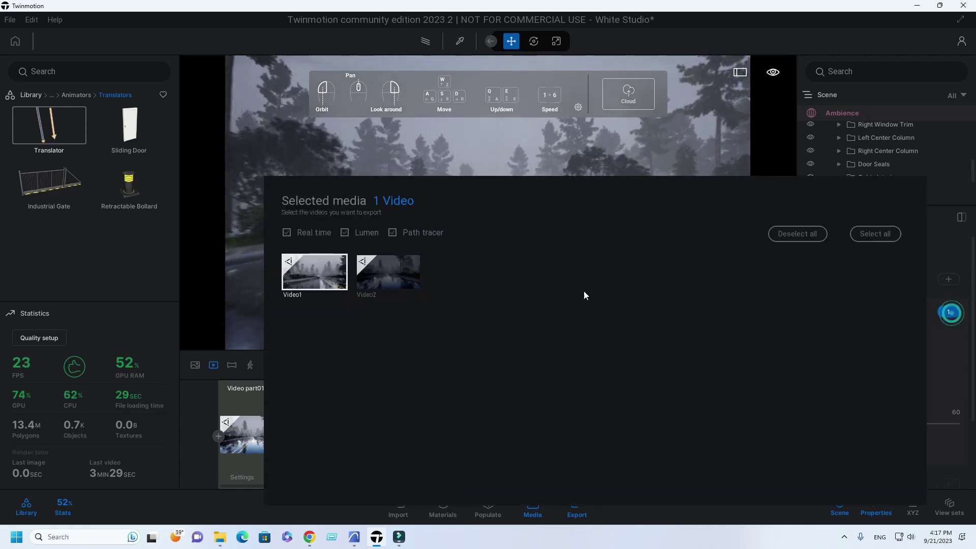
pyautogui.click(949, 390)
pyautogui.scroll(-2, 942, 419)
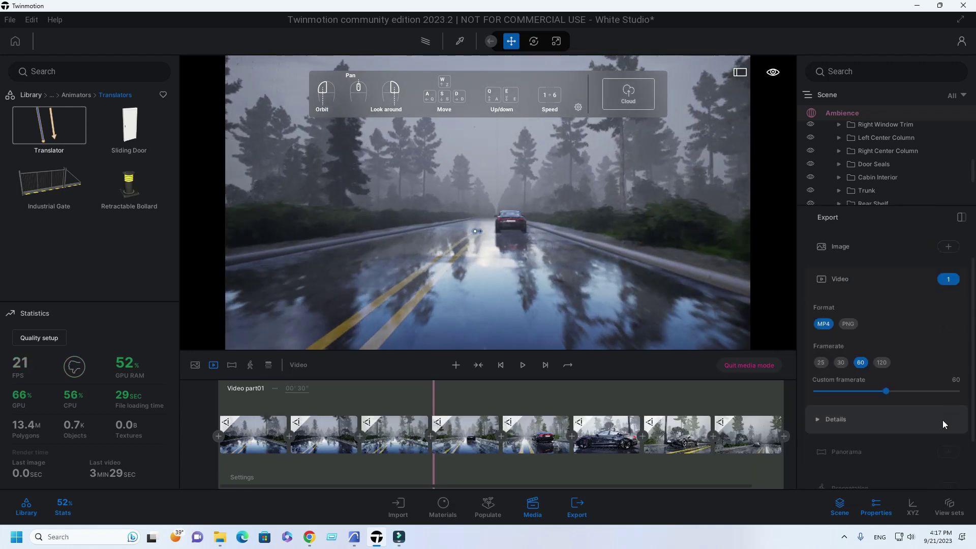
pyautogui.click(896, 468)
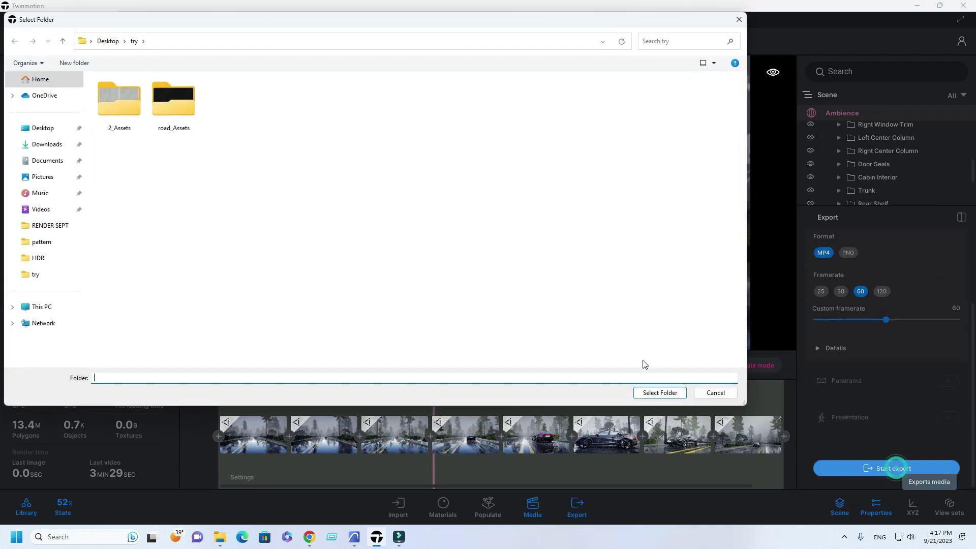
pyautogui.click(656, 392)
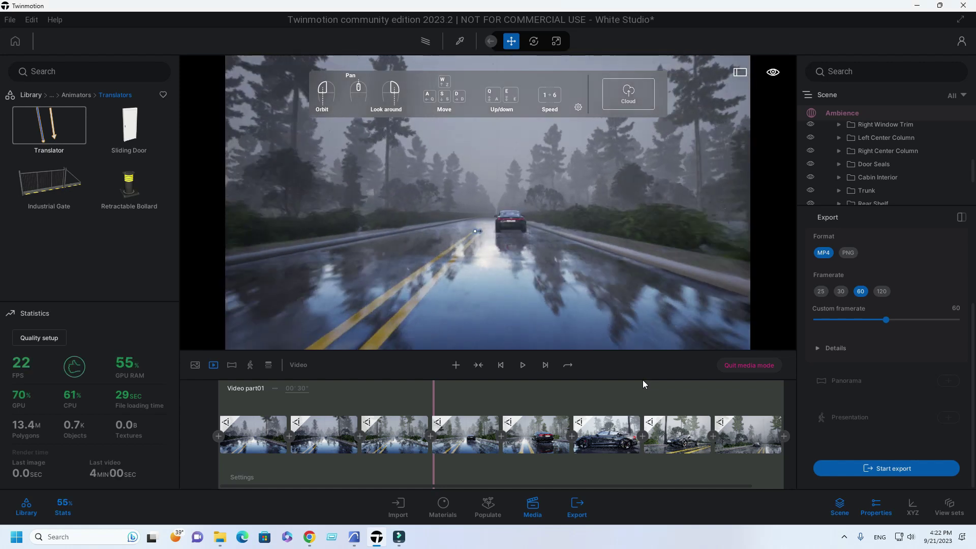
# Switch to Filmora, import Video2 from the try folder and place it on a second track where the first clip ends.
pyautogui.click(400, 538)
pyautogui.doubleClick(246, 183)
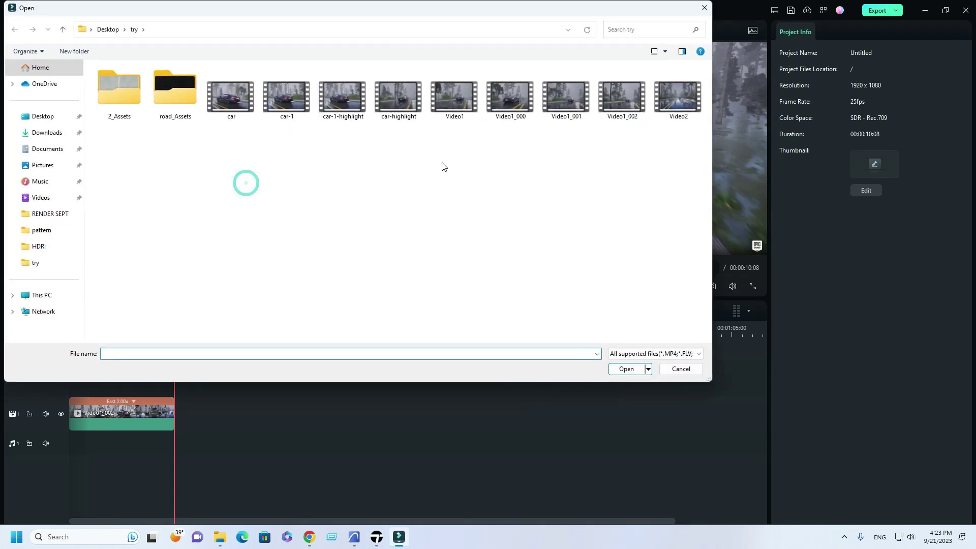
pyautogui.doubleClick(678, 98)
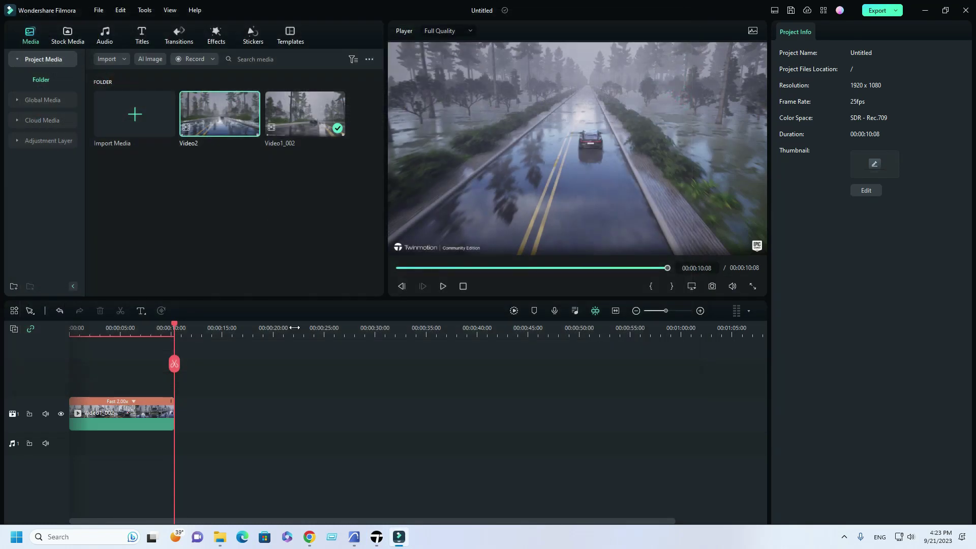
pyautogui.moveTo(223, 121); pyautogui.dragTo(204, 381)
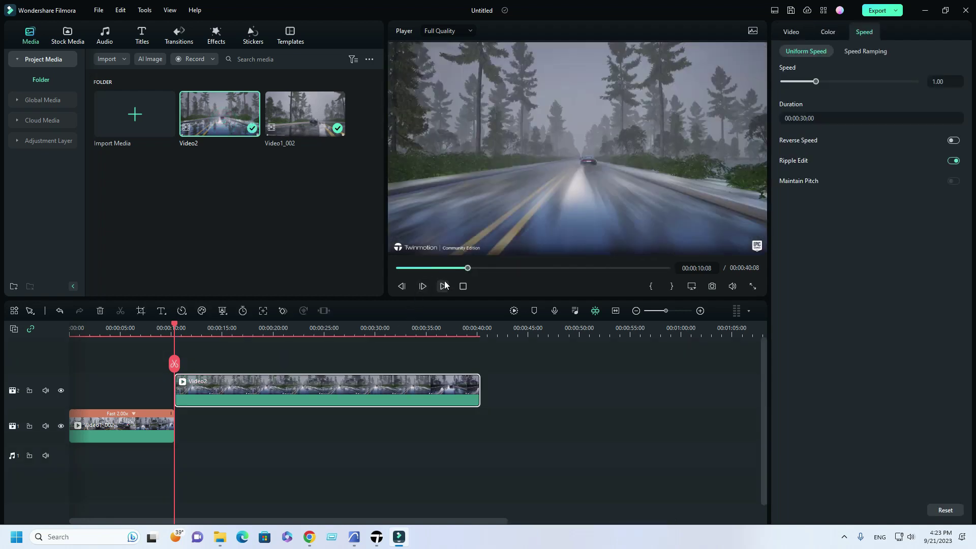
# Split the Video2 clip at 00:00:18:20 and delete the part before the cut.
pyautogui.moveTo(175, 331); pyautogui.dragTo(248, 369)
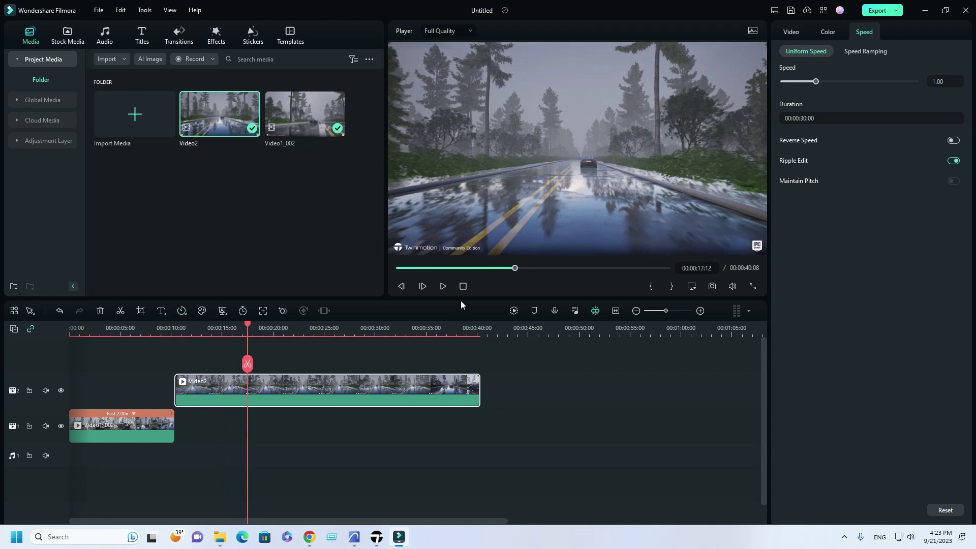
pyautogui.click(443, 286)
pyautogui.click(260, 364)
pyautogui.click(244, 389)
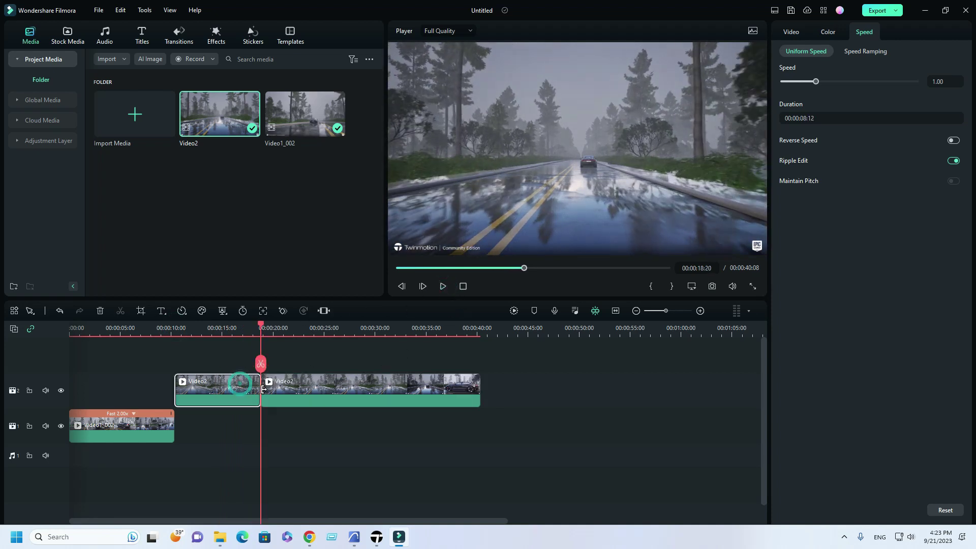
pyautogui.press('Delete')
# Set the remaining Video2 clip's uniform speed to 2.00 and play it back.
pyautogui.click(281, 387)
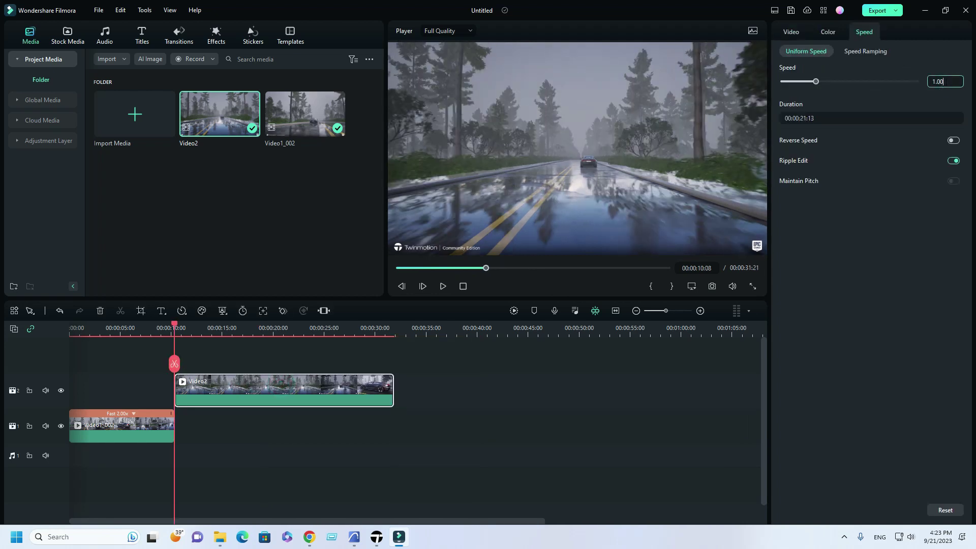
pyautogui.write('2')
pyautogui.press('Return')
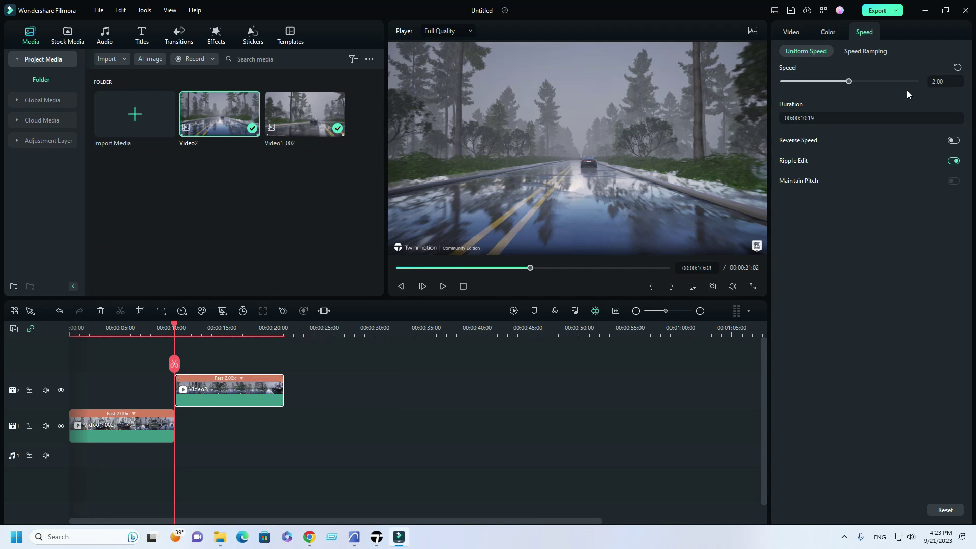
pyautogui.click(441, 286)
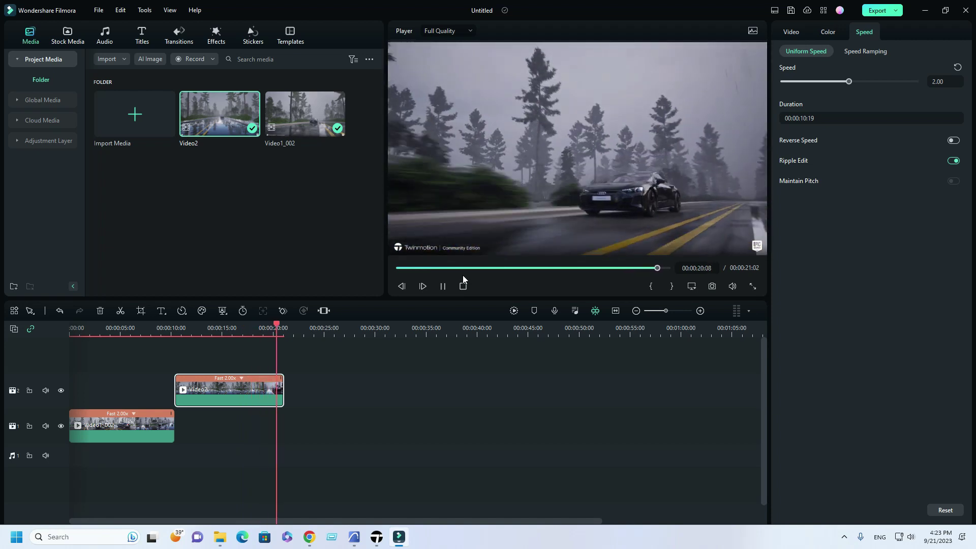
# Split the sped-up Video2 clip at 00:00:17:08 and delete the part before the cut.
pyautogui.moveTo(286, 327); pyautogui.dragTo(200, 344)
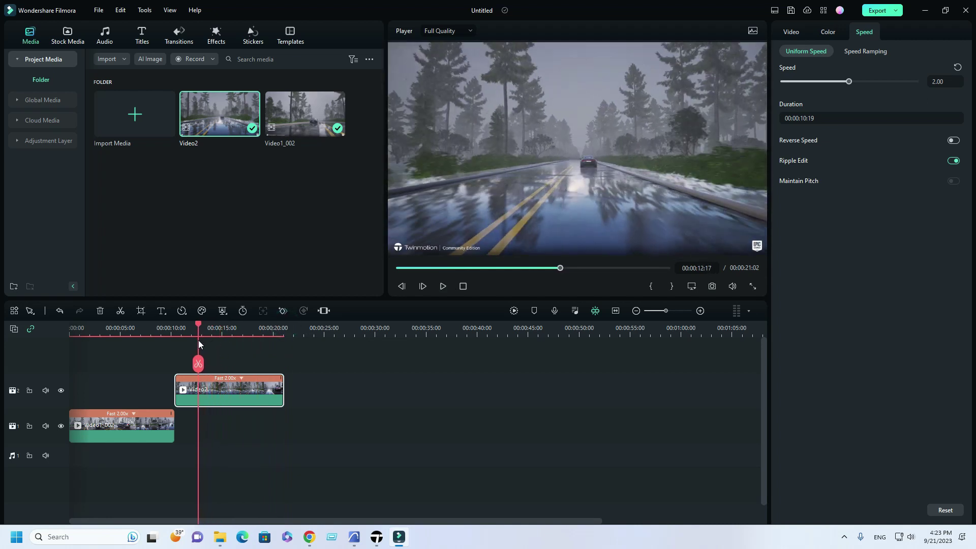
pyautogui.click(443, 286)
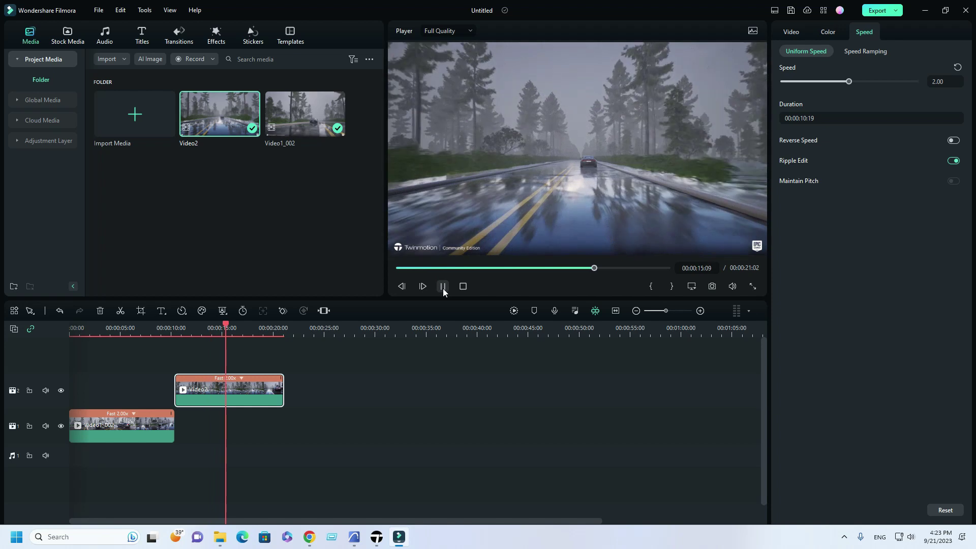
pyautogui.click(442, 287)
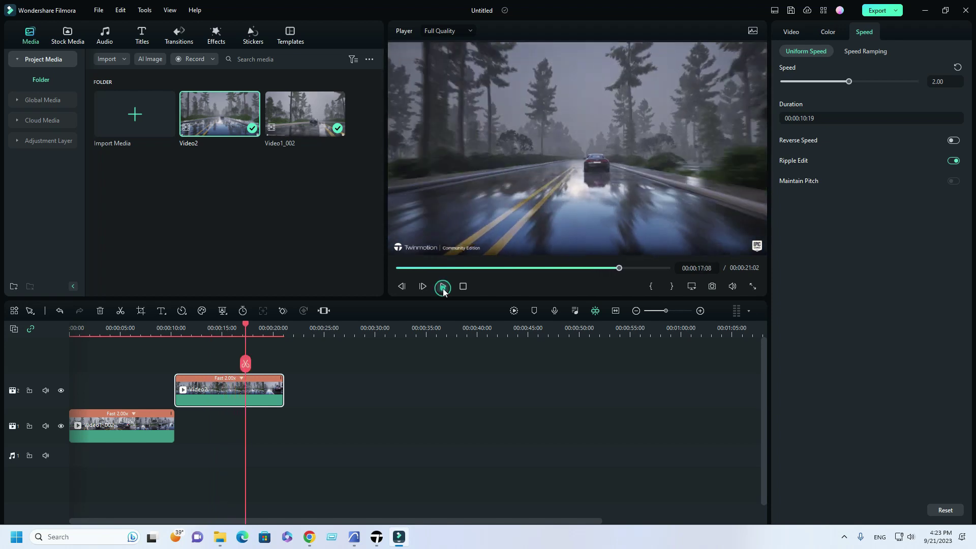
pyautogui.click(245, 364)
pyautogui.click(209, 391)
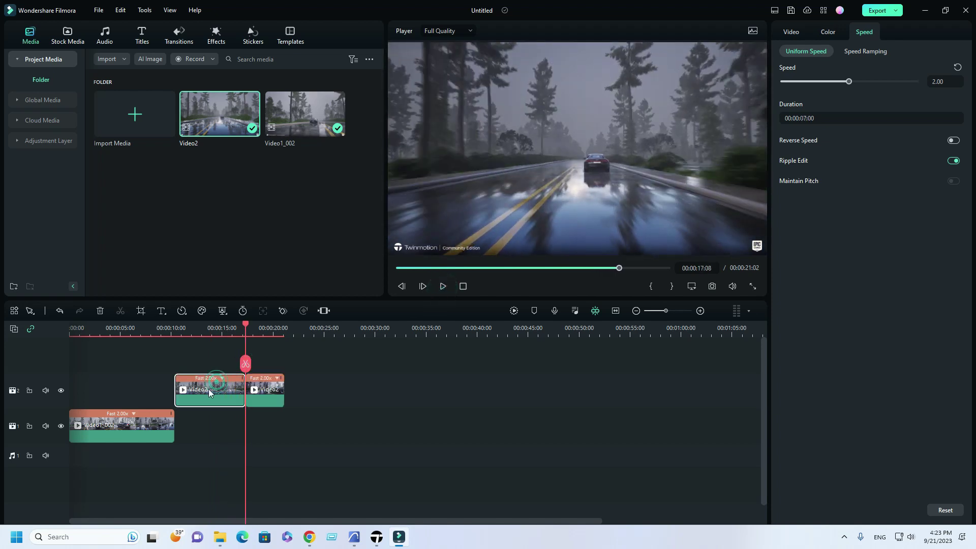
pyautogui.press('Delete')
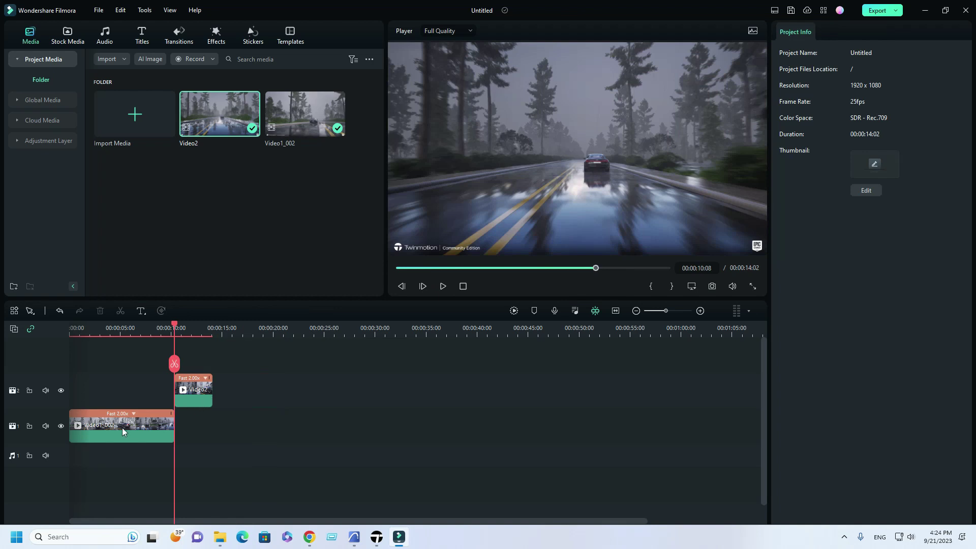
# Reorder the clips so Video2 starts the timeline and Video1_002 follows it directly on the same track.
pyautogui.moveTo(123, 431); pyautogui.dragTo(282, 431)
pyautogui.moveTo(193, 388); pyautogui.dragTo(88, 389)
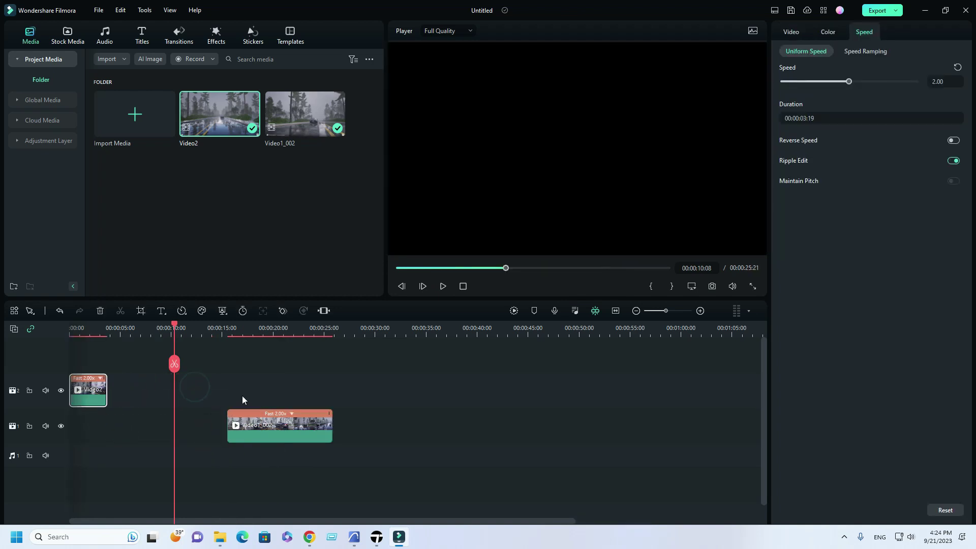
pyautogui.moveTo(297, 429); pyautogui.dragTo(178, 390)
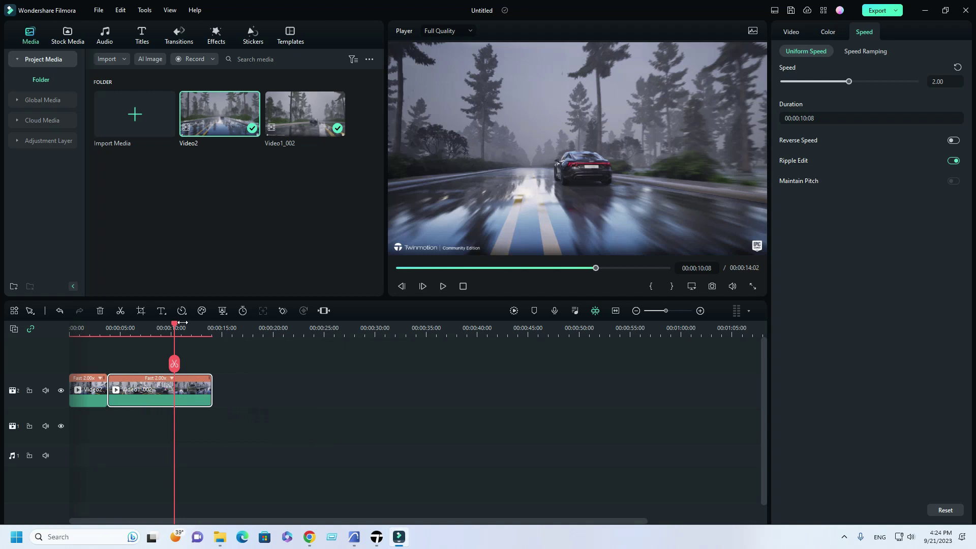
# Review the sequence from the start, split Video1_002 at 00:00:09:20 and delete the part after the cut.
pyautogui.moveTo(175, 326); pyautogui.dragTo(33, 344)
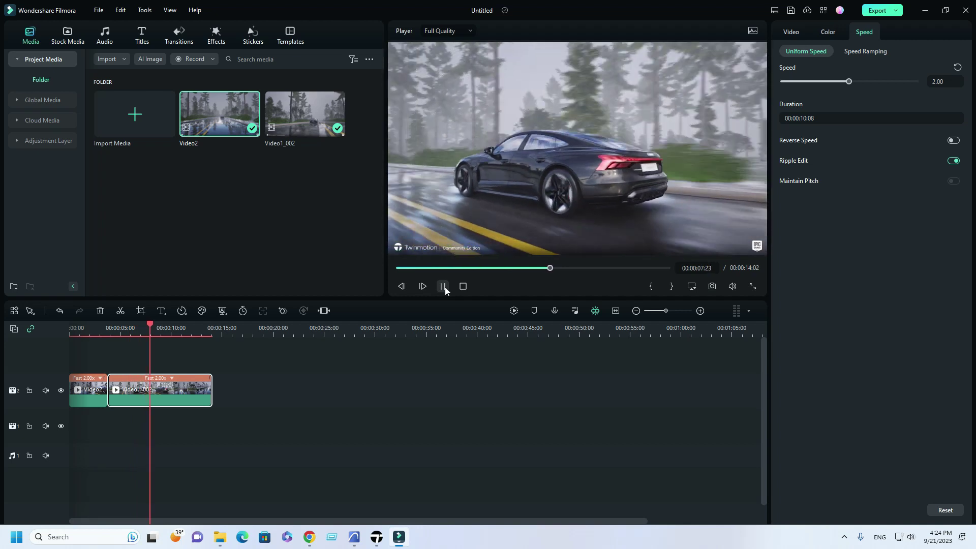
pyautogui.click(443, 286)
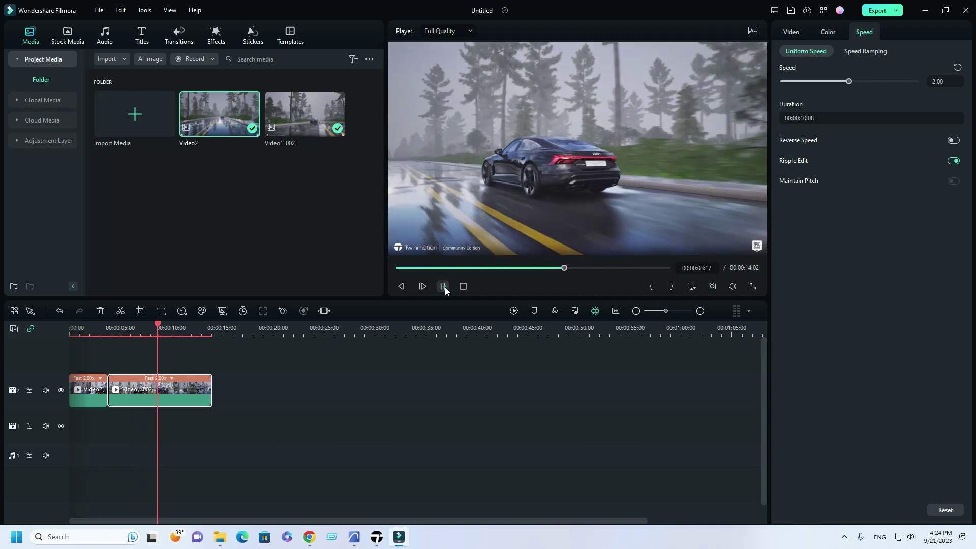
pyautogui.click(443, 287)
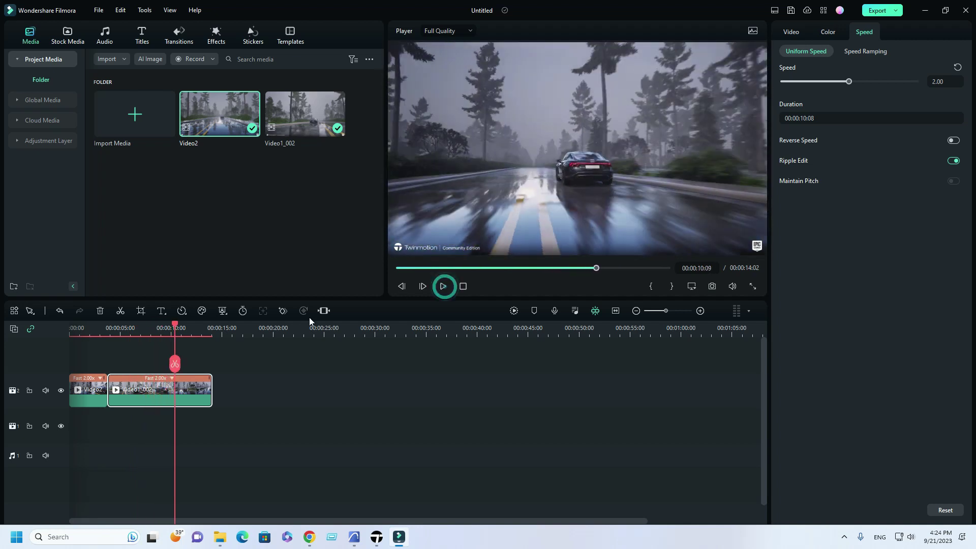
pyautogui.moveTo(174, 327); pyautogui.dragTo(170, 329)
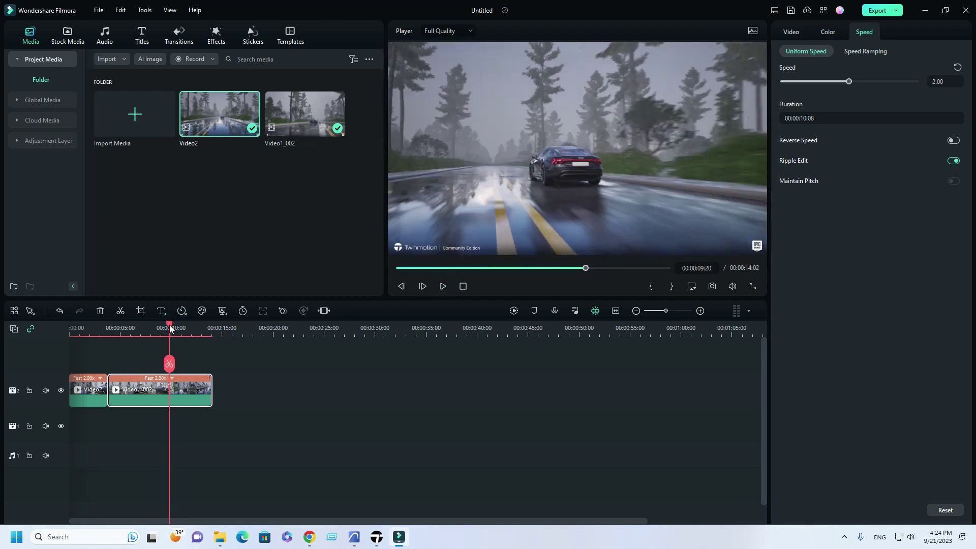
pyautogui.click(169, 364)
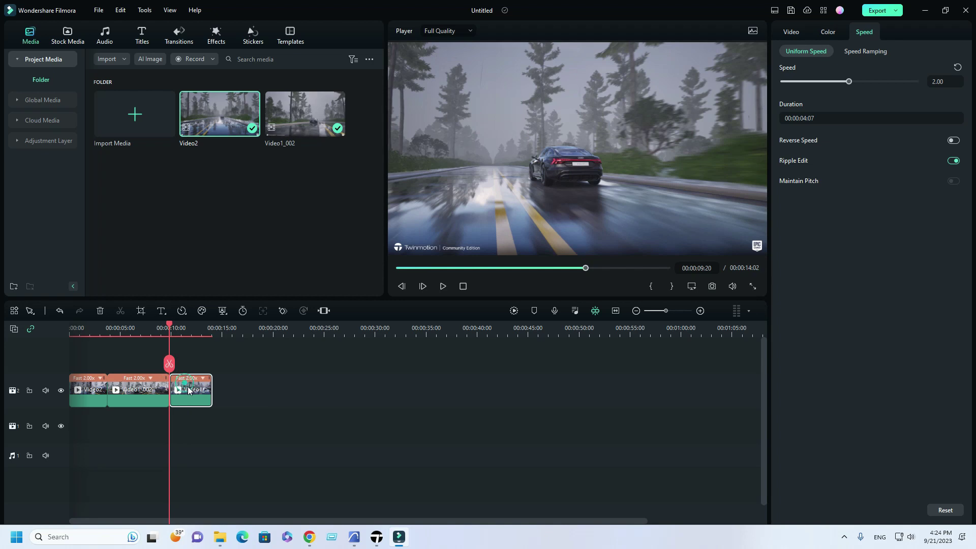
pyautogui.press('Delete')
pyautogui.click(444, 288)
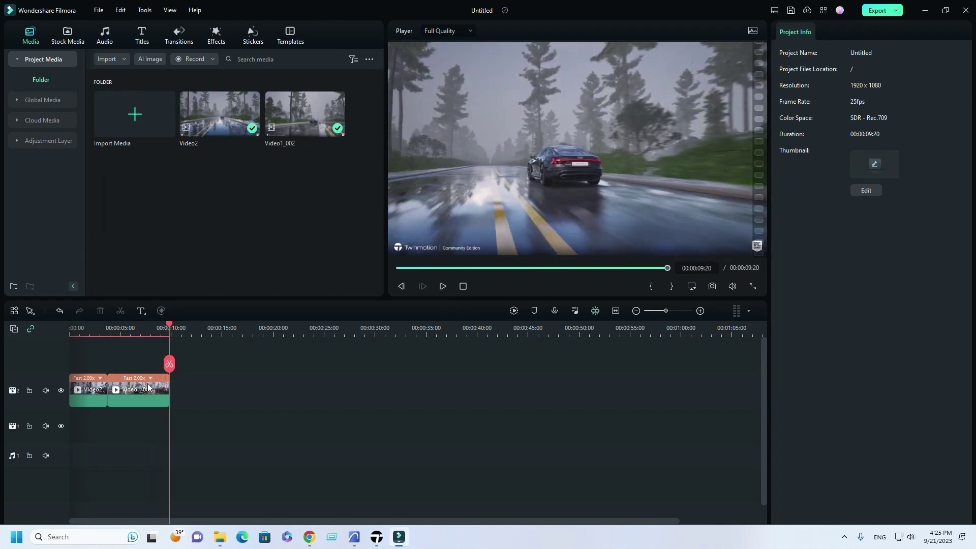
# Set the Video2 clip's uniform speed to 1.20 and play the sequence from the start into the second clip.
pyautogui.click(90, 378)
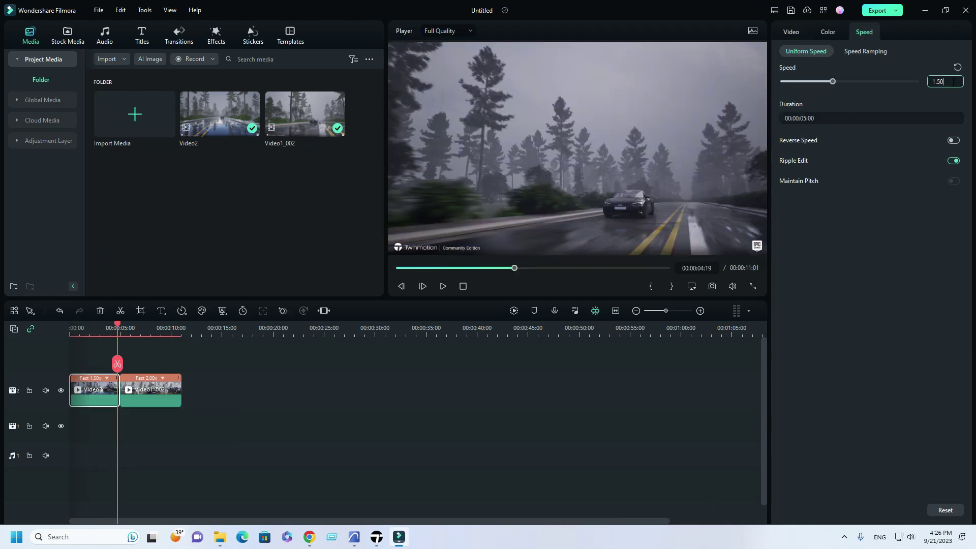
pyautogui.write('1.2')
pyautogui.press('Return')
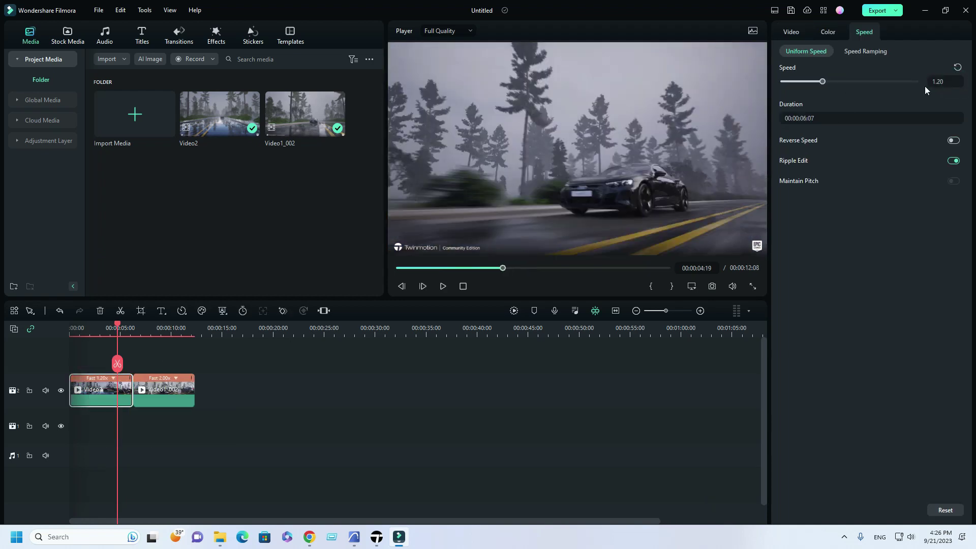
pyautogui.click(444, 287)
pyautogui.click(463, 286)
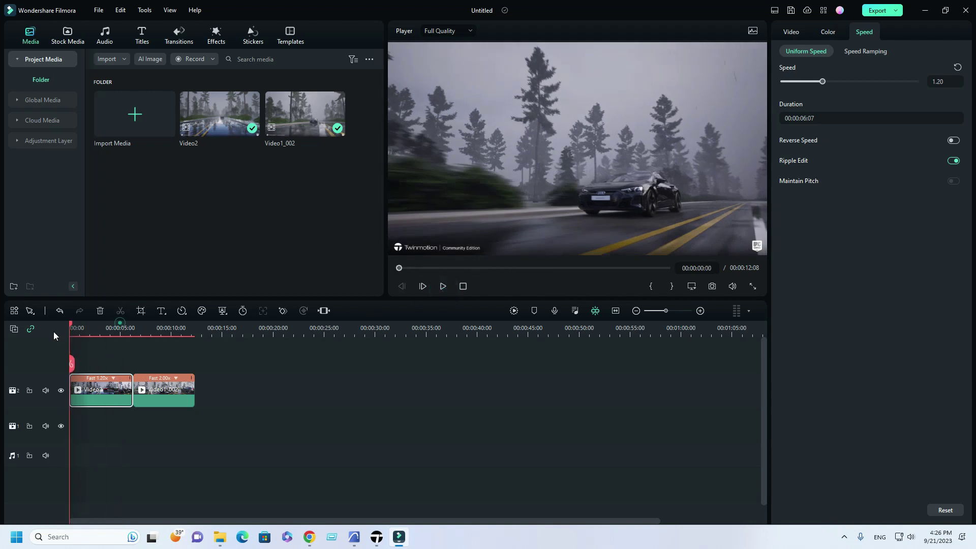
pyautogui.click(442, 286)
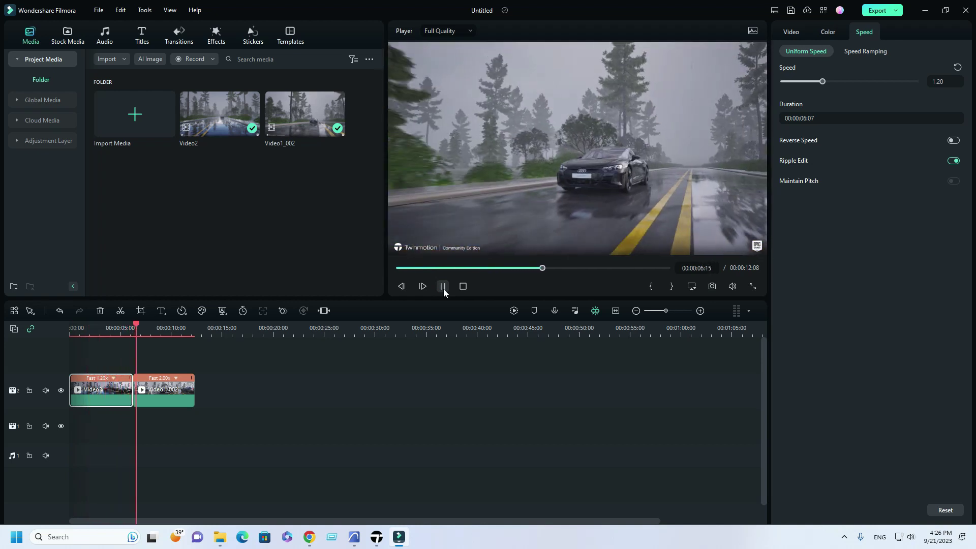
pyautogui.click(443, 287)
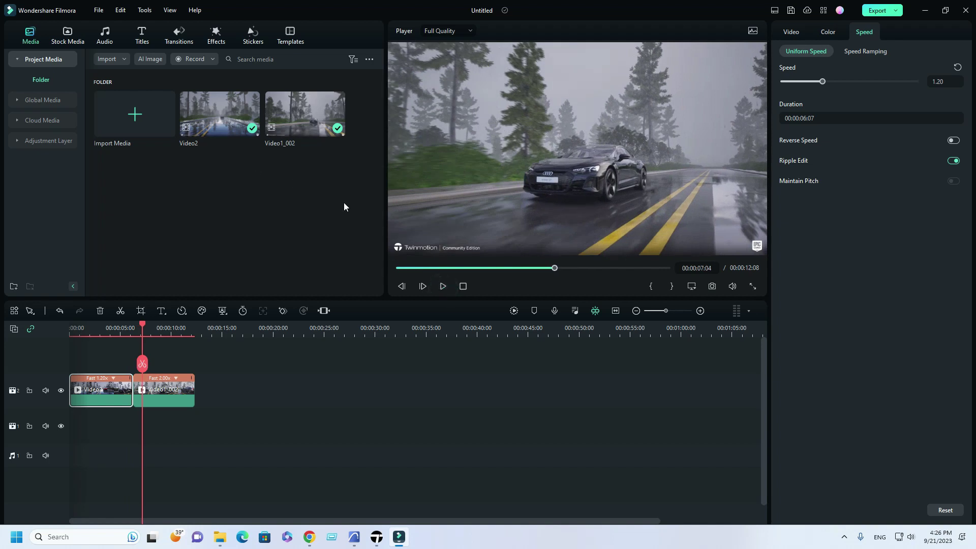
# Add a Fast Wipe Right transition between the Video2 and Video1_002 clips and play the sequence from the start.
pyautogui.click(179, 36)
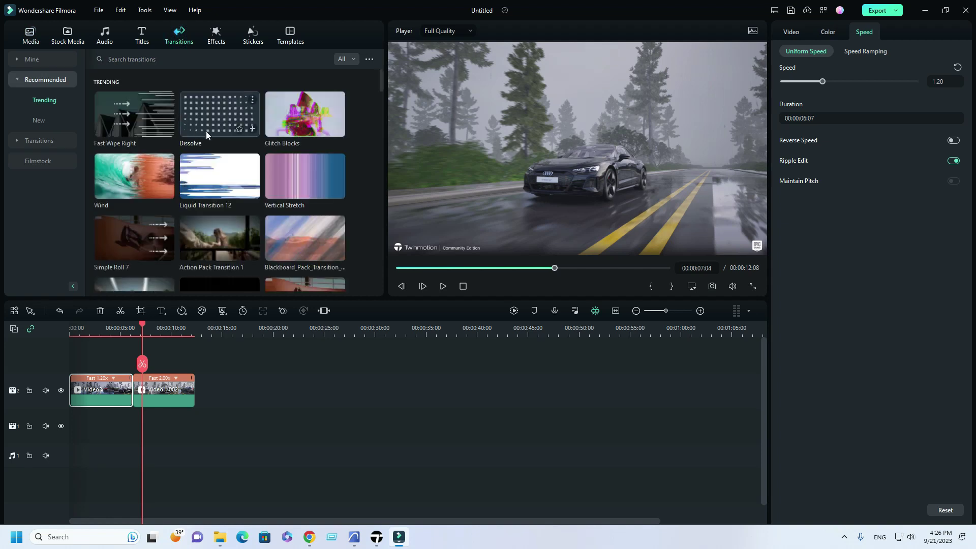
pyautogui.moveTo(148, 113); pyautogui.dragTo(131, 389)
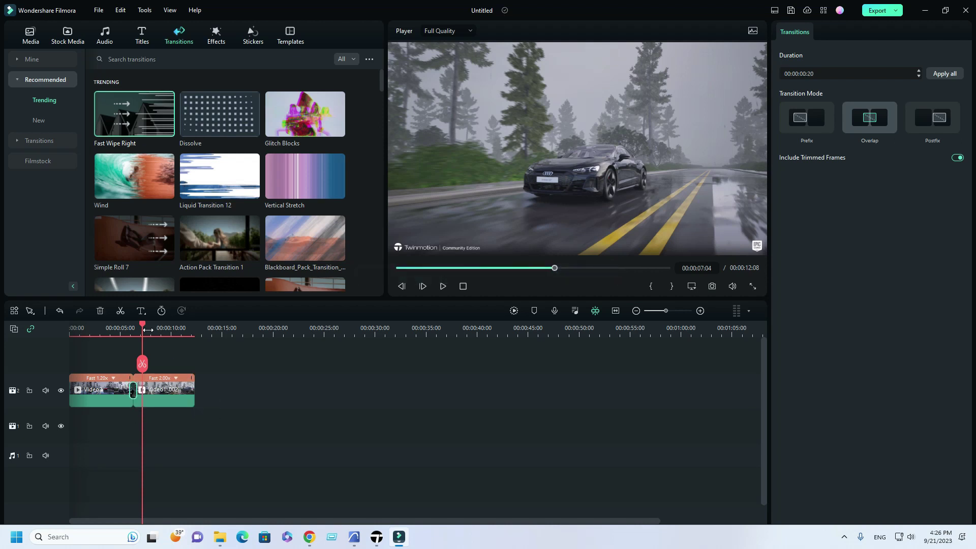
pyautogui.moveTo(142, 324); pyautogui.dragTo(69, 324)
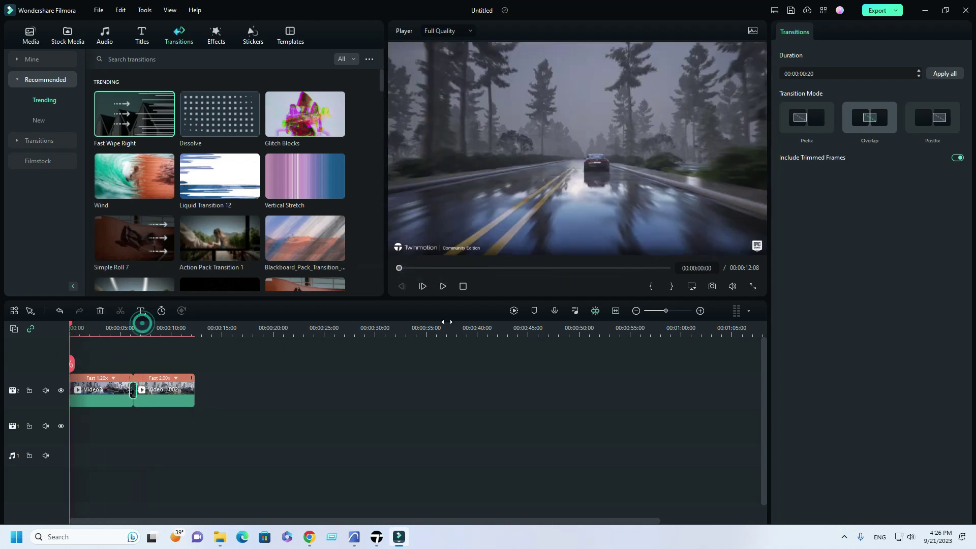
pyautogui.click(442, 288)
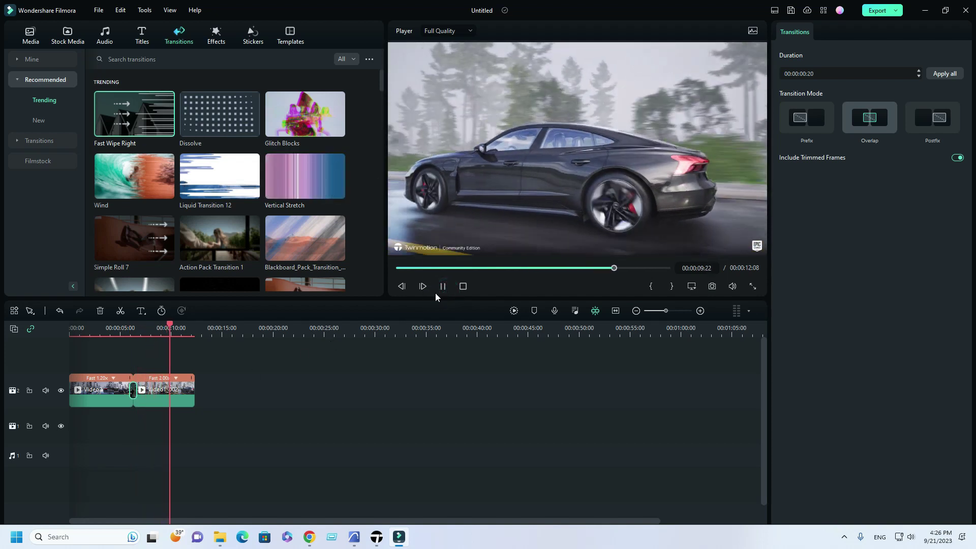
# Lengthen the Fast Wipe Right transition between the two clips to 00:00:01:07 and play the sequence from the start.
pyautogui.click(442, 286)
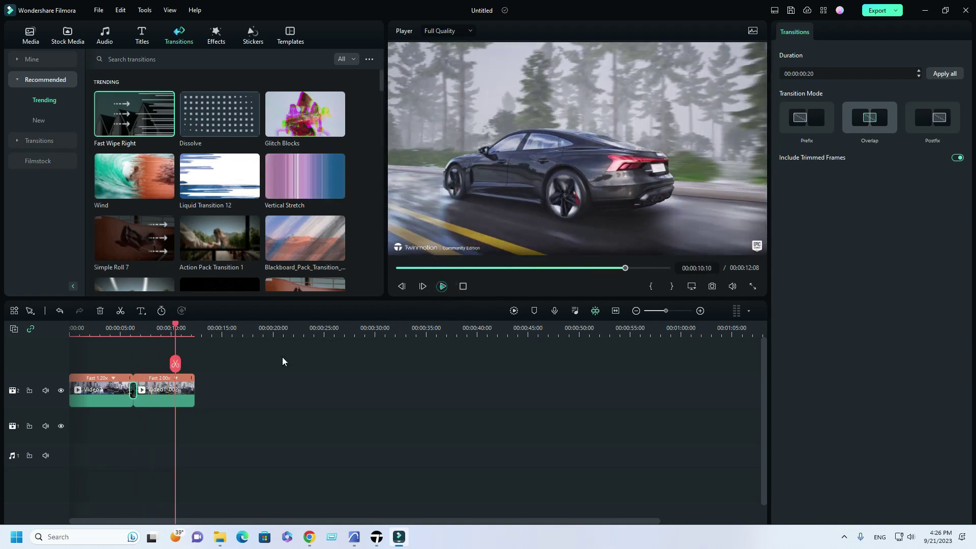
pyautogui.click(128, 392)
pyautogui.click(132, 392)
pyautogui.moveTo(128, 390); pyautogui.dragTo(127, 388)
pyautogui.moveTo(175, 324); pyautogui.dragTo(69, 326)
pyautogui.click(443, 286)
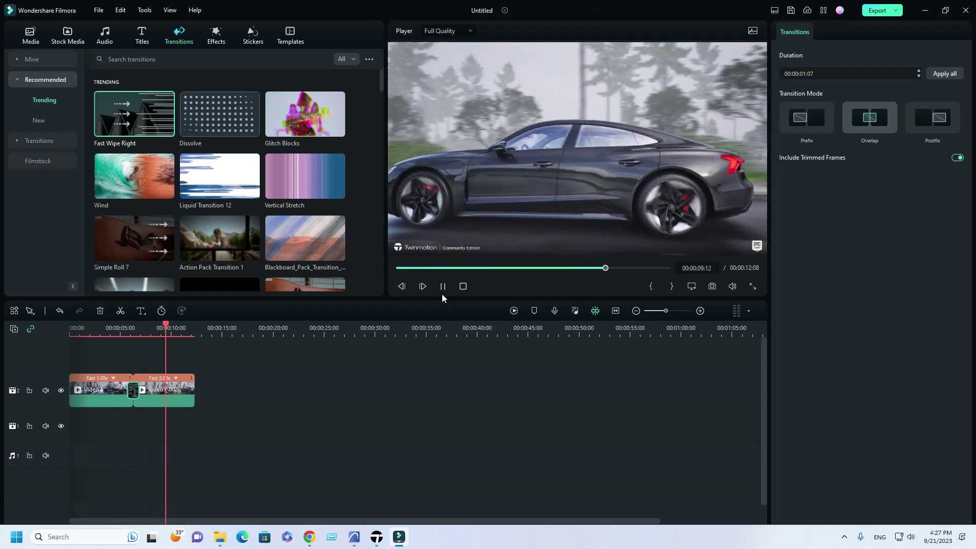
pyautogui.click(443, 286)
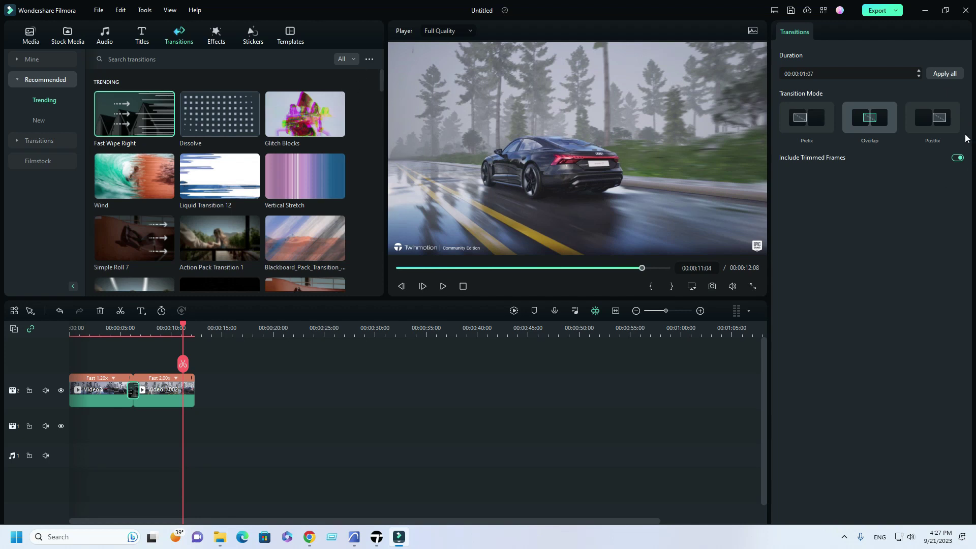
# Export the sequence locally as an MP4 named finished at 1920x1080 and 25 fps, and open its output folder.
pyautogui.click(879, 13)
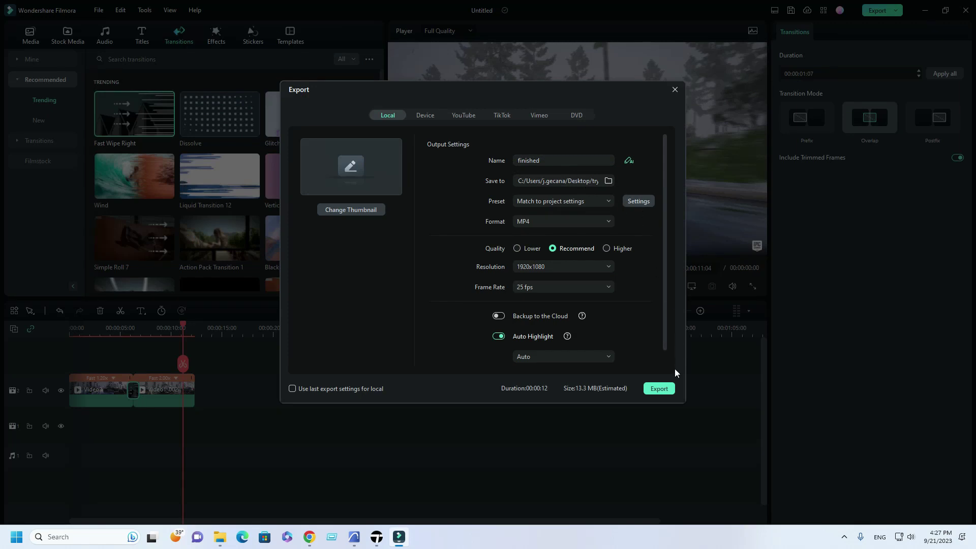
pyautogui.click(659, 388)
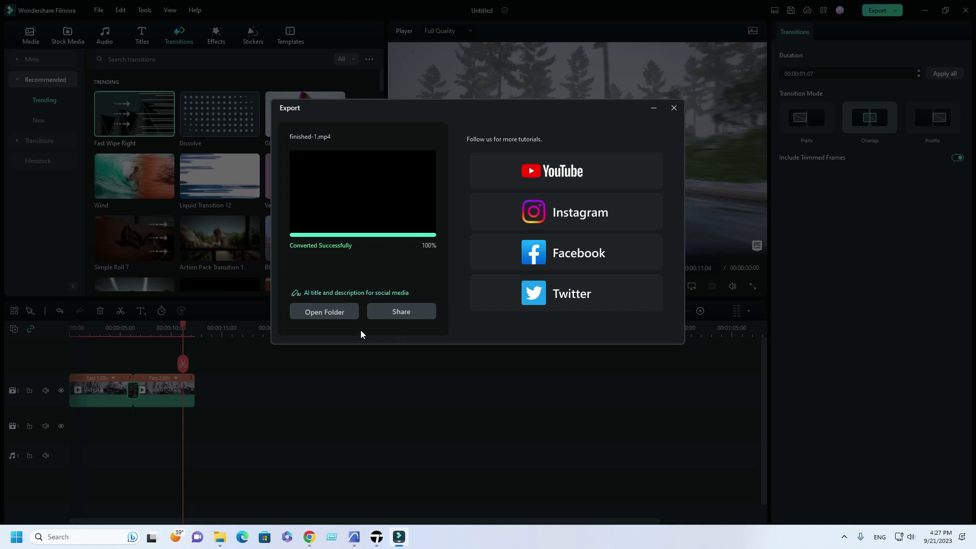
pyautogui.click(335, 313)
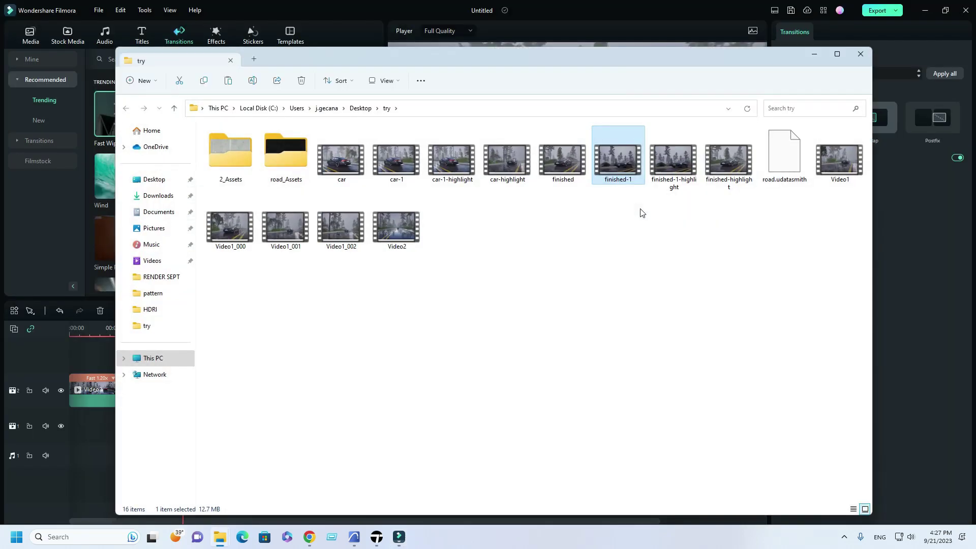